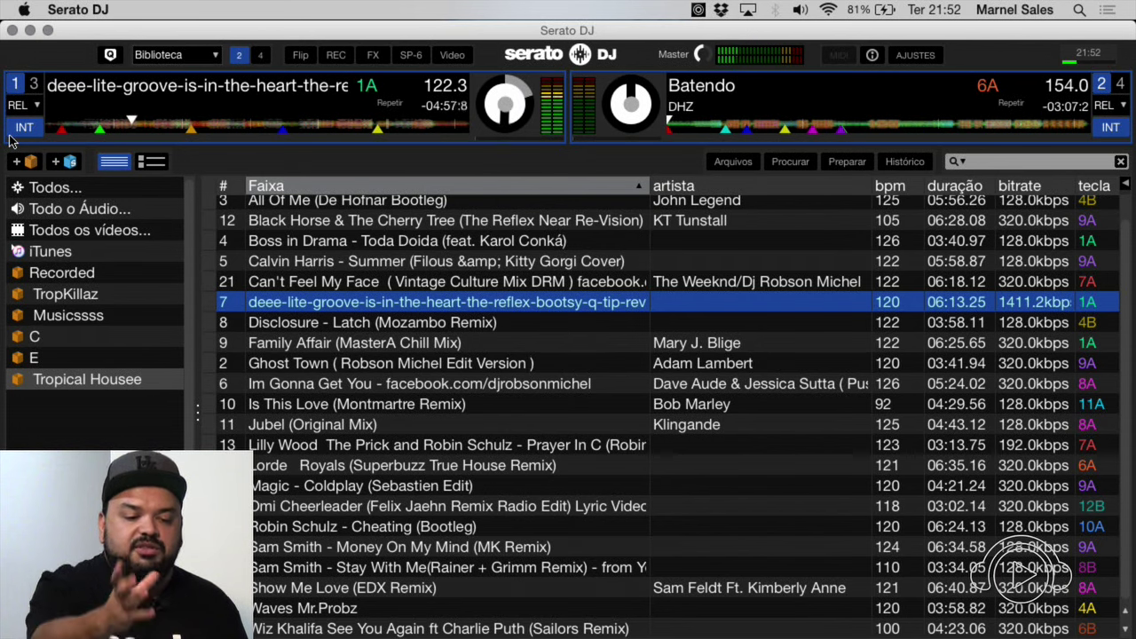
- Toggle between the full library view and the deck view, and zoom the deck waveforms in and back out
key("space")
key("space")
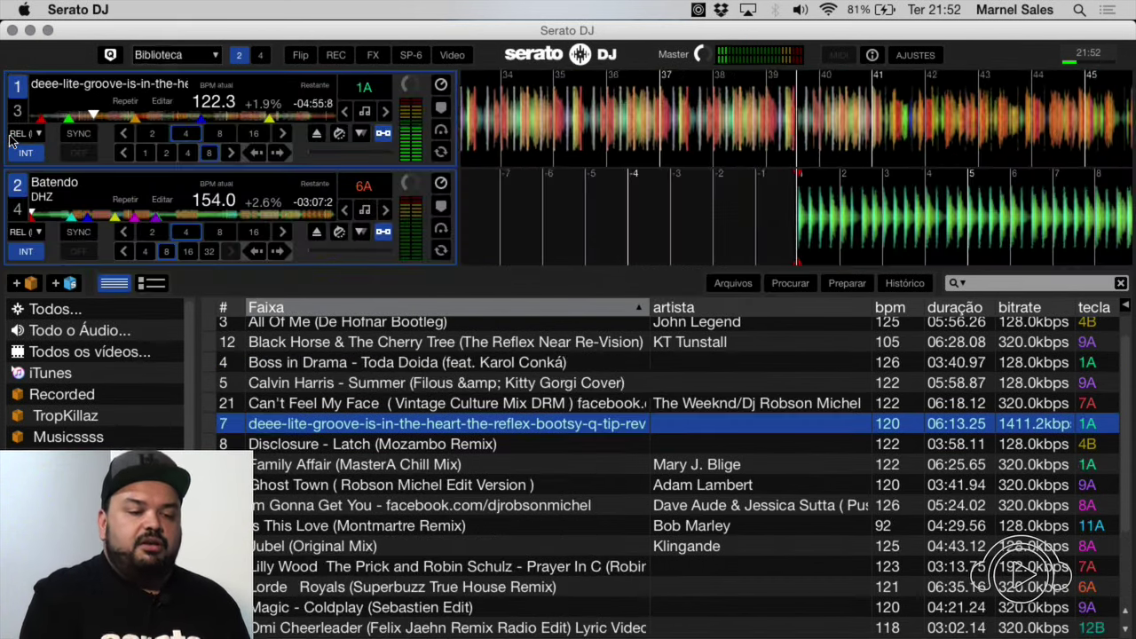
key("space")
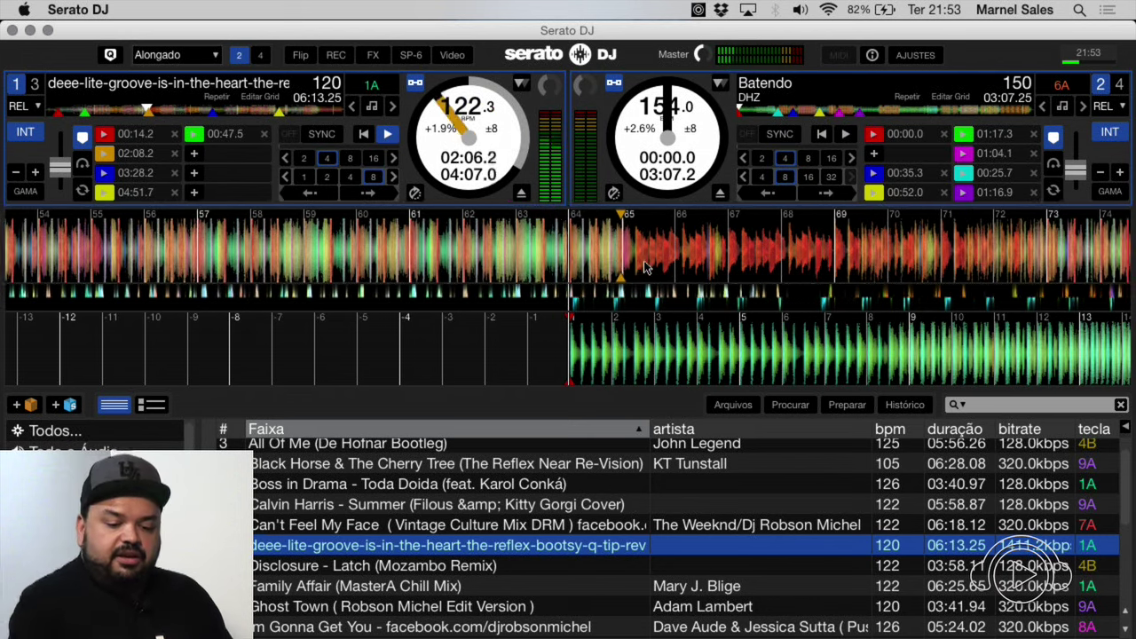
scroll(645, 268, "up", 4)
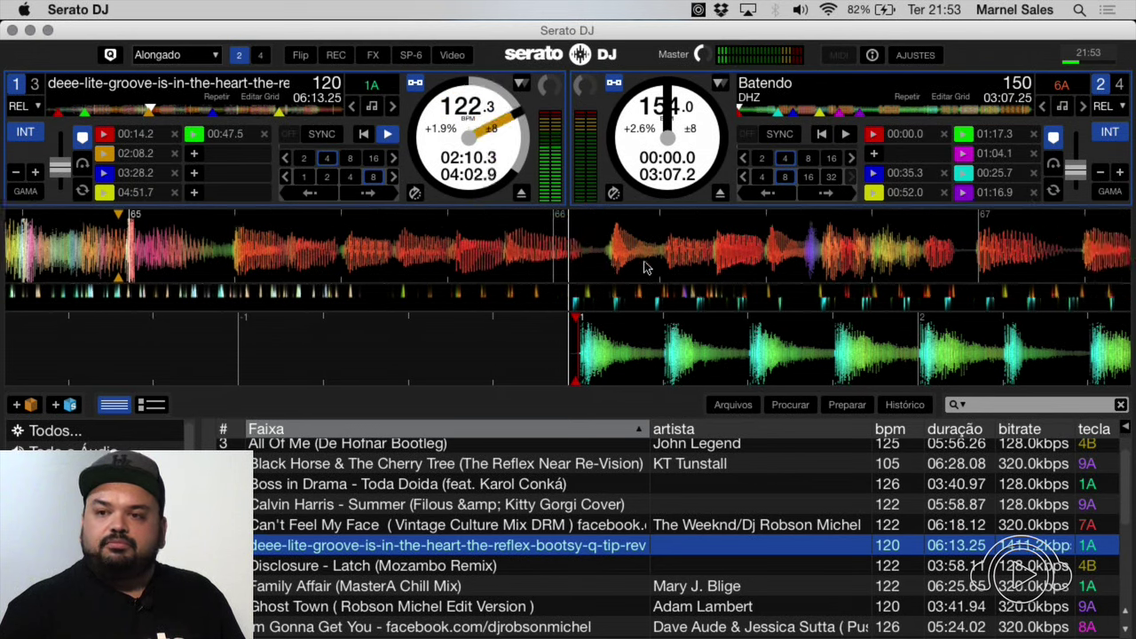
scroll(645, 268, "down", 4)
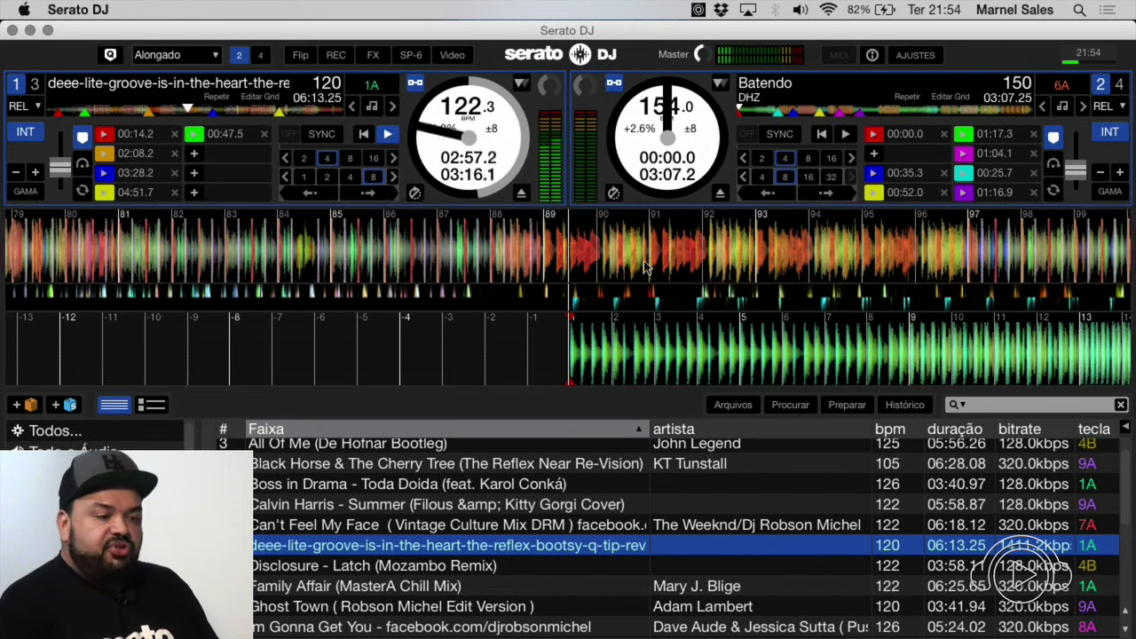
- Cycle the display through the Empilhado, Vertical and Horizontal layouts and back to the Alongado layout
key("ctrl+2")
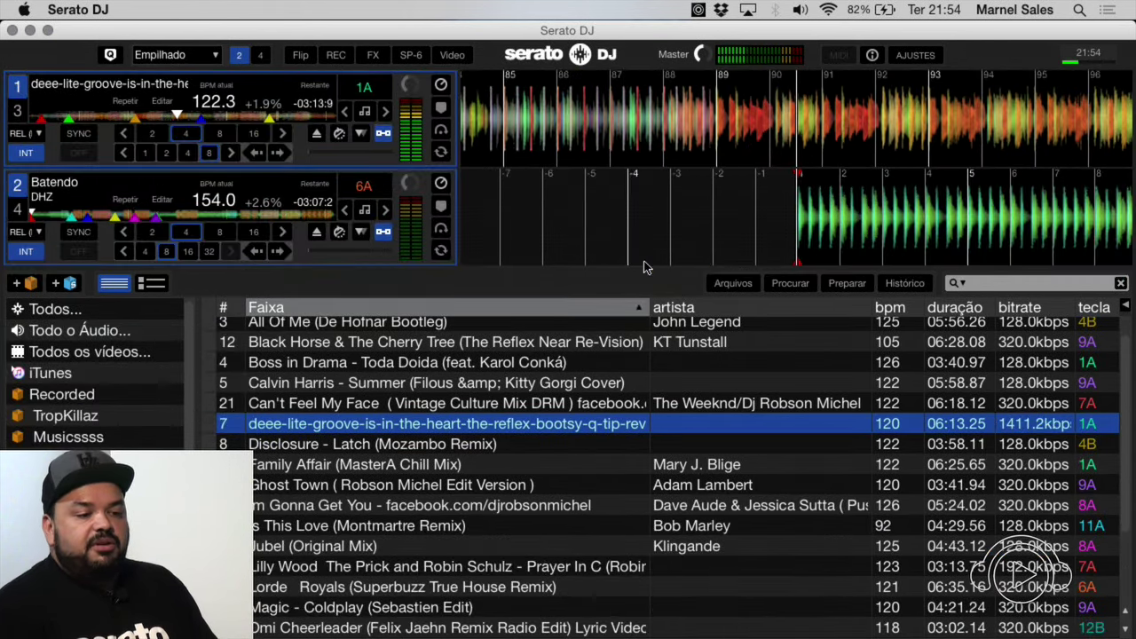
key("ctrl+3")
key("ctrl+1")
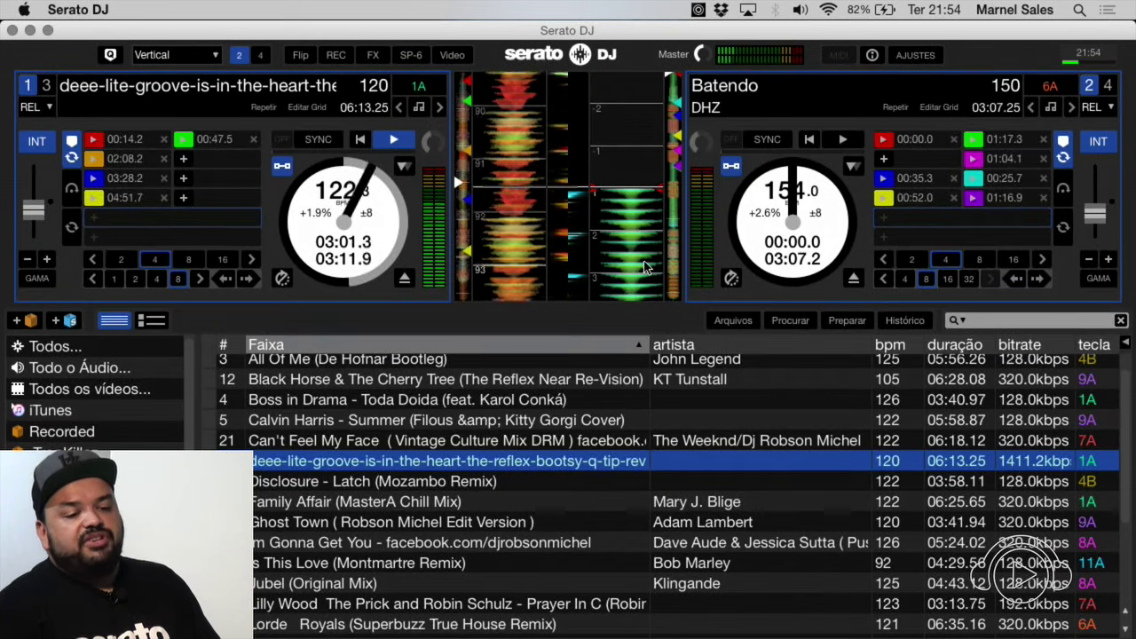
key("ctrl+2")
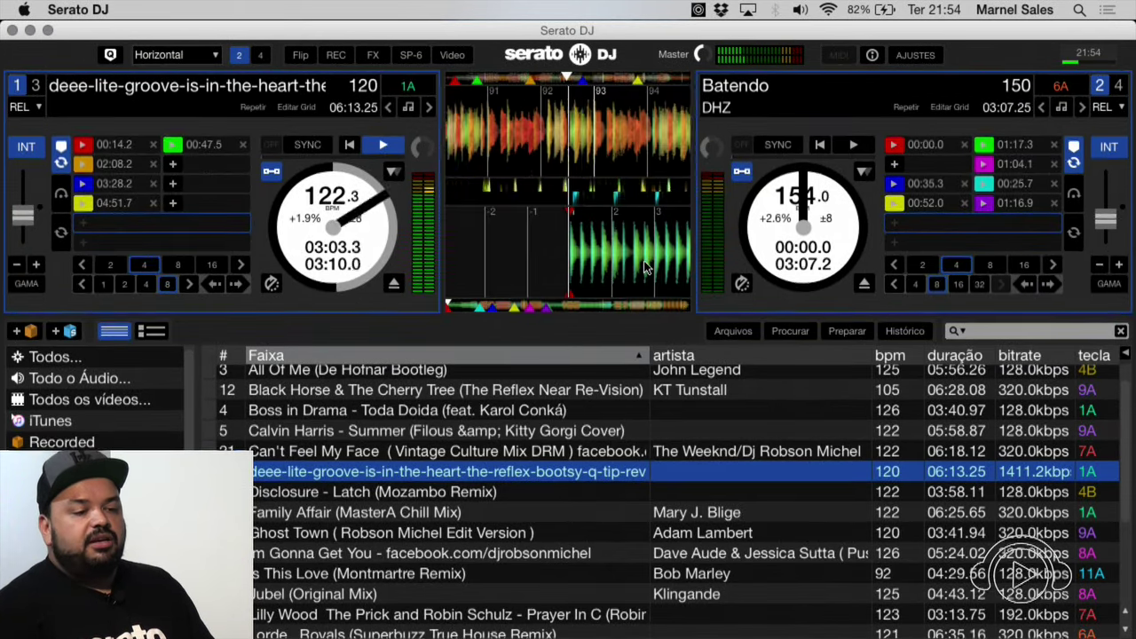
key("ctrl+4")
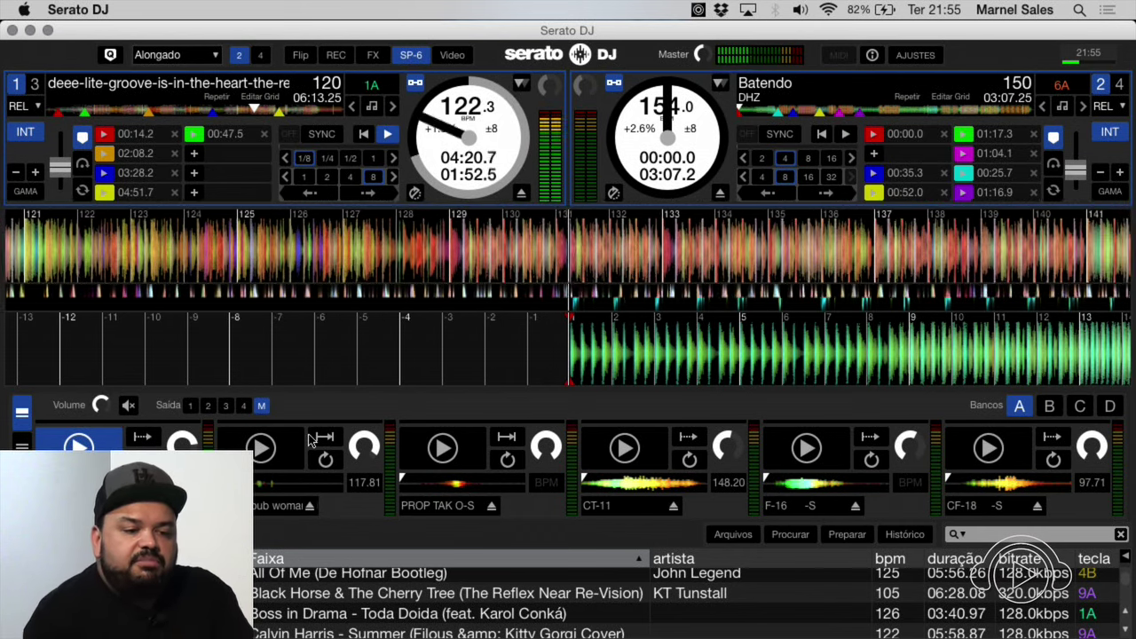
- Hide the SP-6 sampler so more of the track list shows below the waveforms
key("ctrl+p")
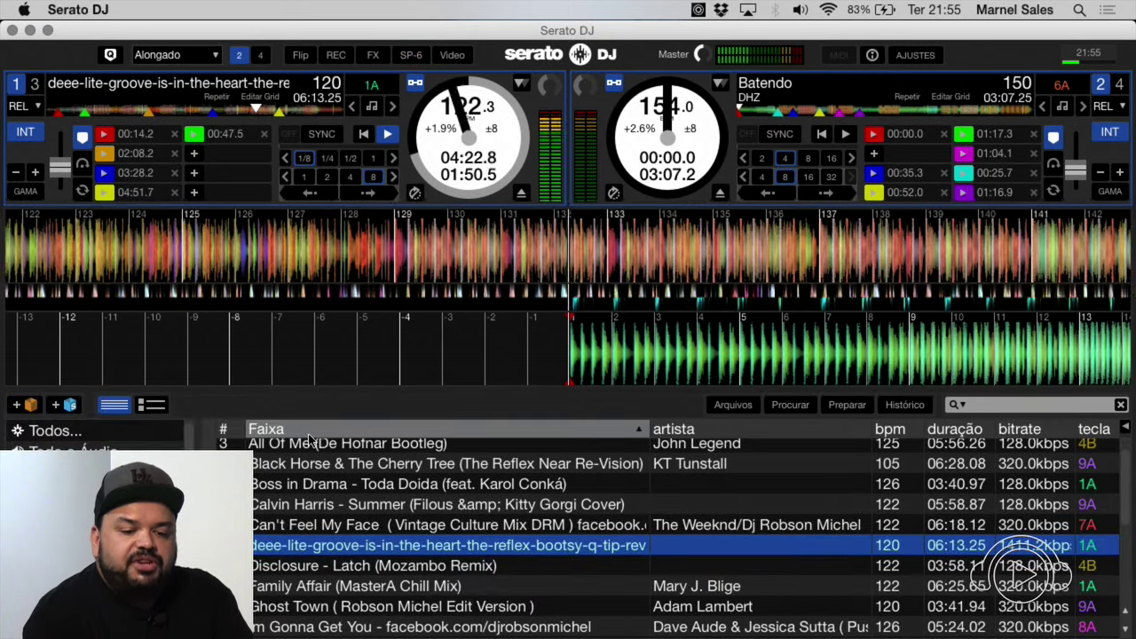
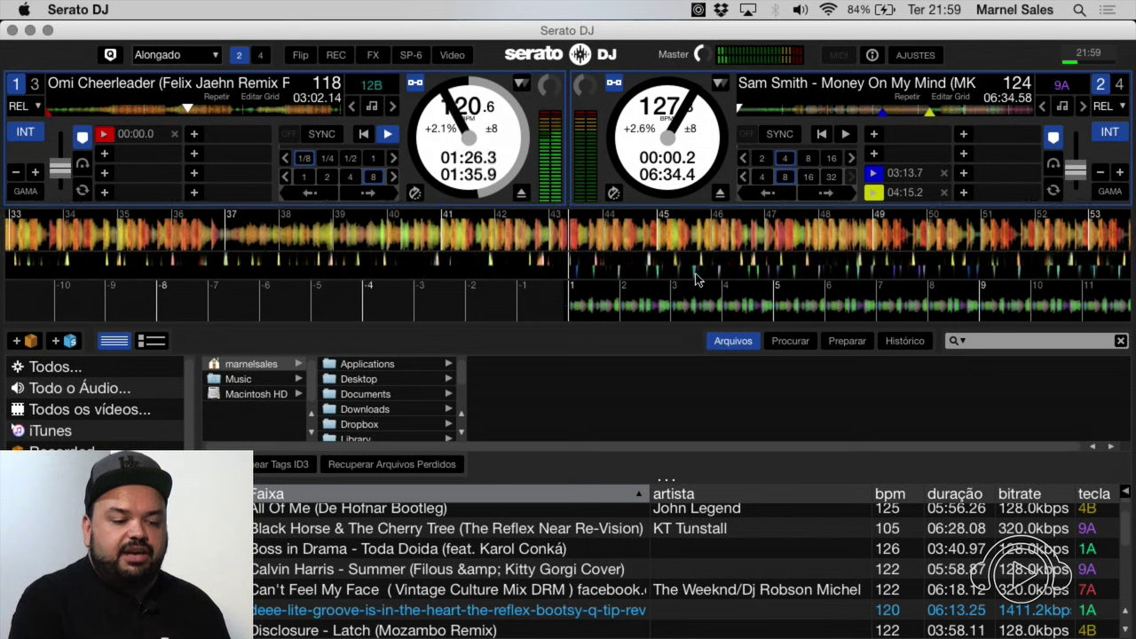
- In the file browser, go into the Desktop folder and select its Sound System folder
key("Right")
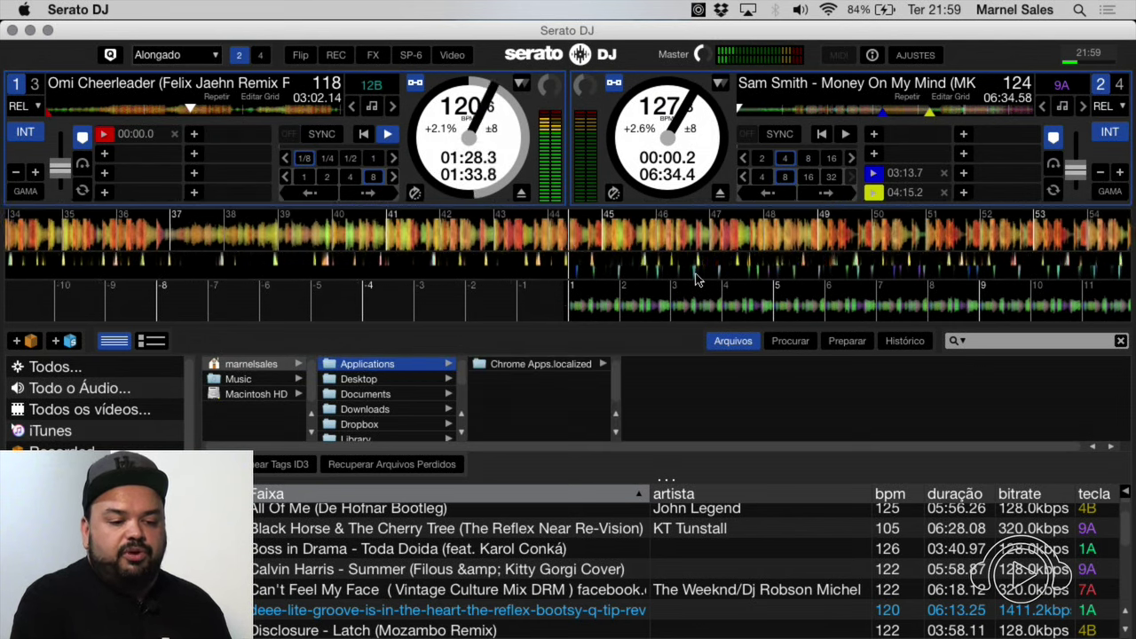
key("Down")
key("Right")
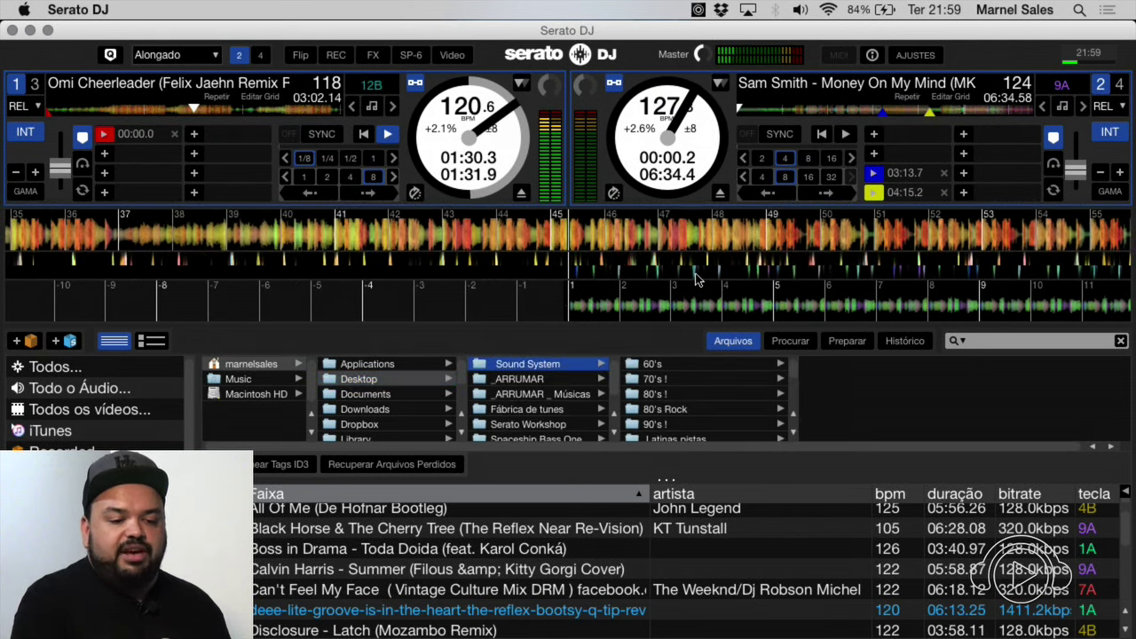
key("Down")
key("Up")
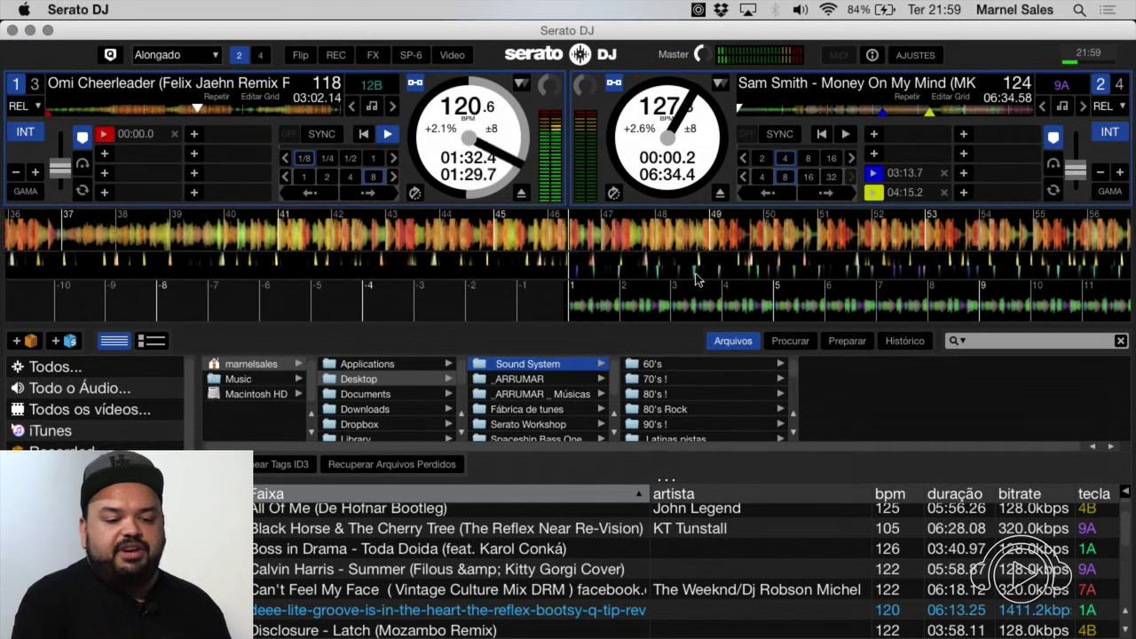
- Browse the music folders inside Sound System down to Bossa lounge and open the 90's ! folder
key("Right")
key("Down")
key("Down")
key("Down")
key("Down")
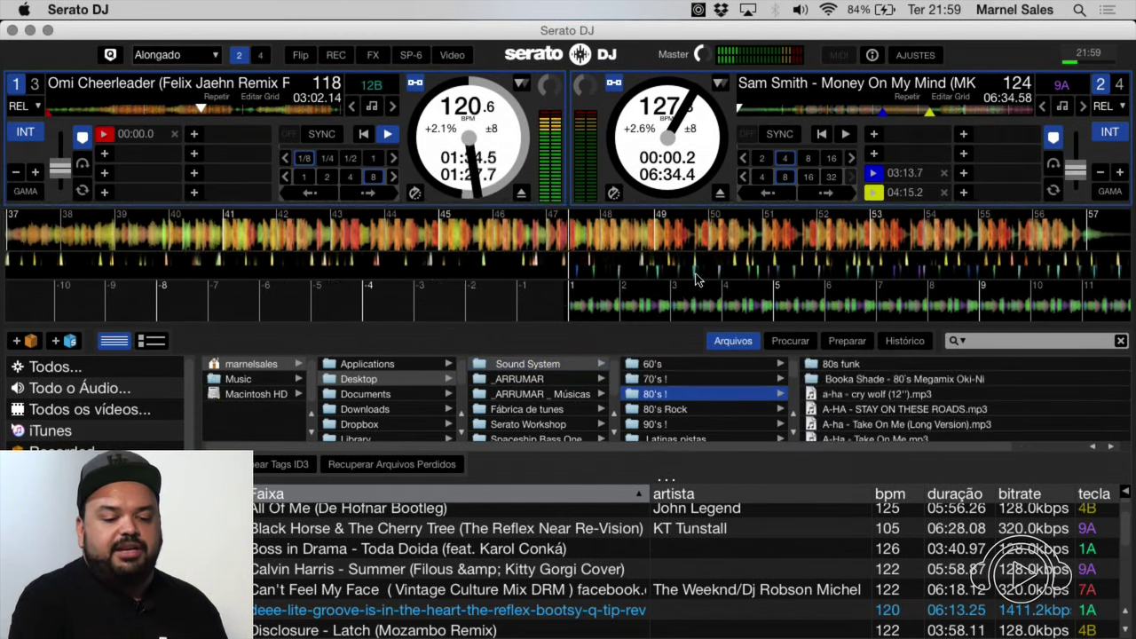
key("Down")
key("Down")
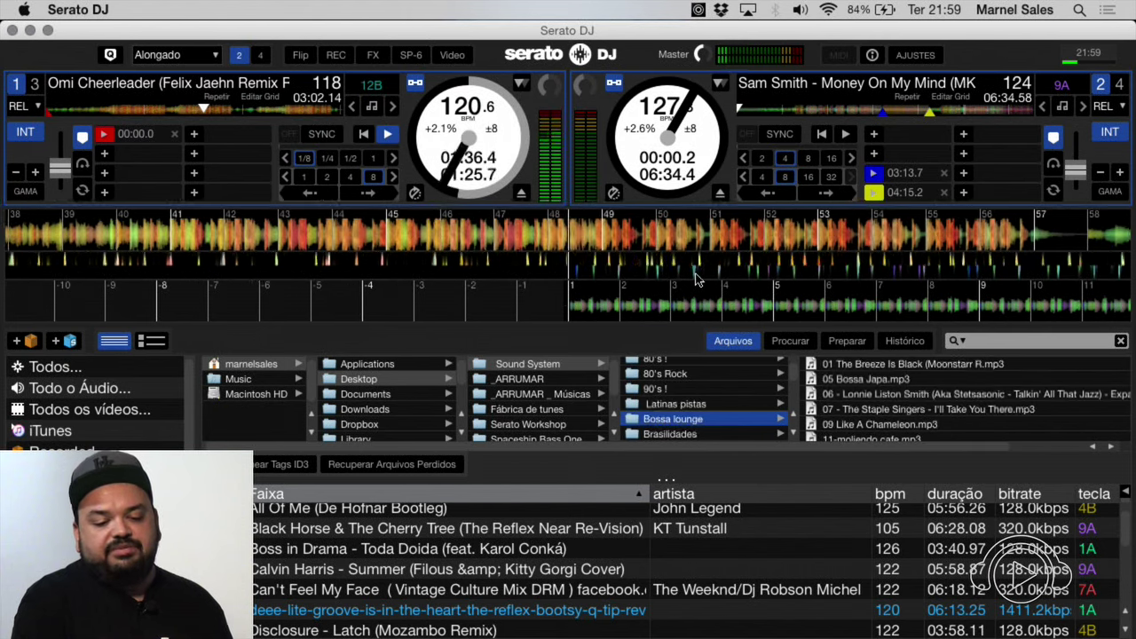
key("Up")
key("Up")
key("Down")
key("Up")
key("Right")
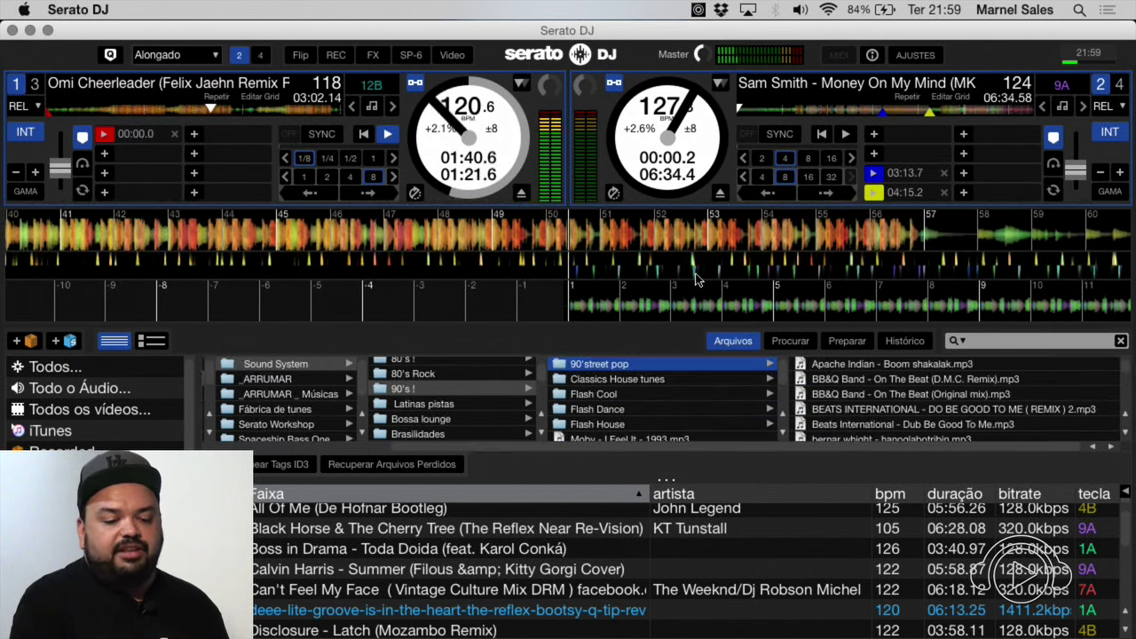
- Look into the Flash Cool folder and go back to select the Classics House tunes folder
key("Down")
key("Down")
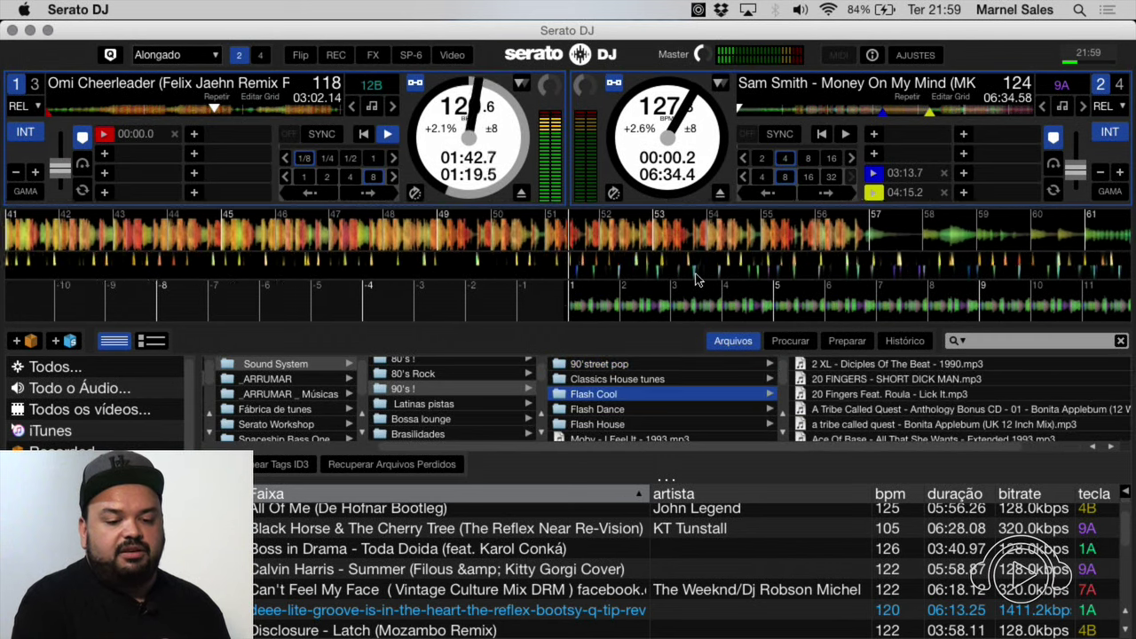
key("Right")
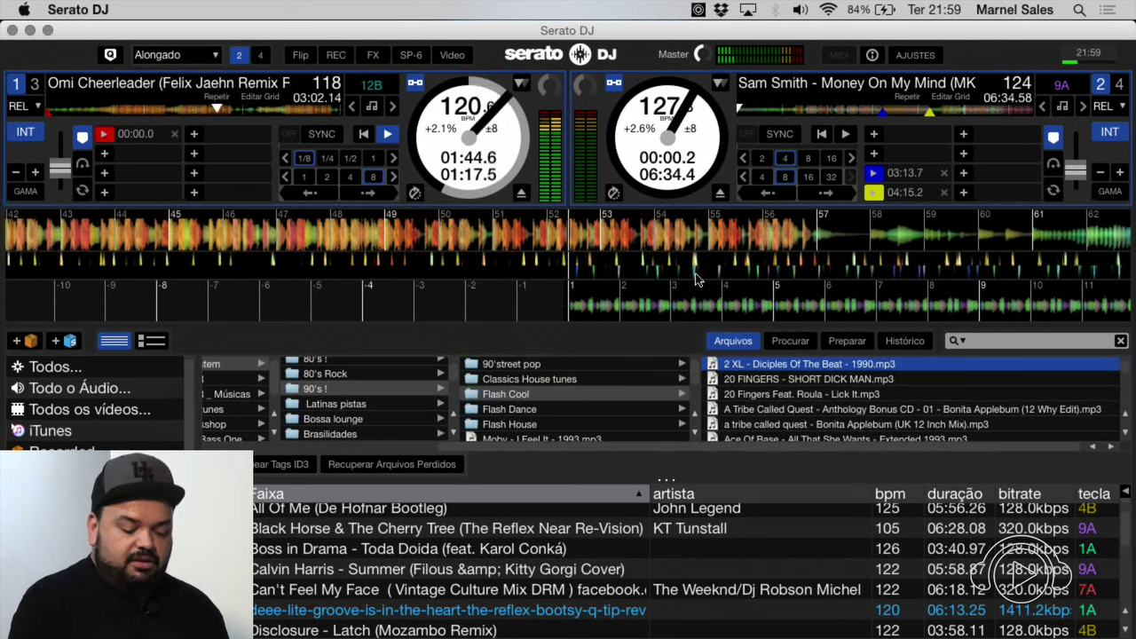
key("Left")
key("Up")
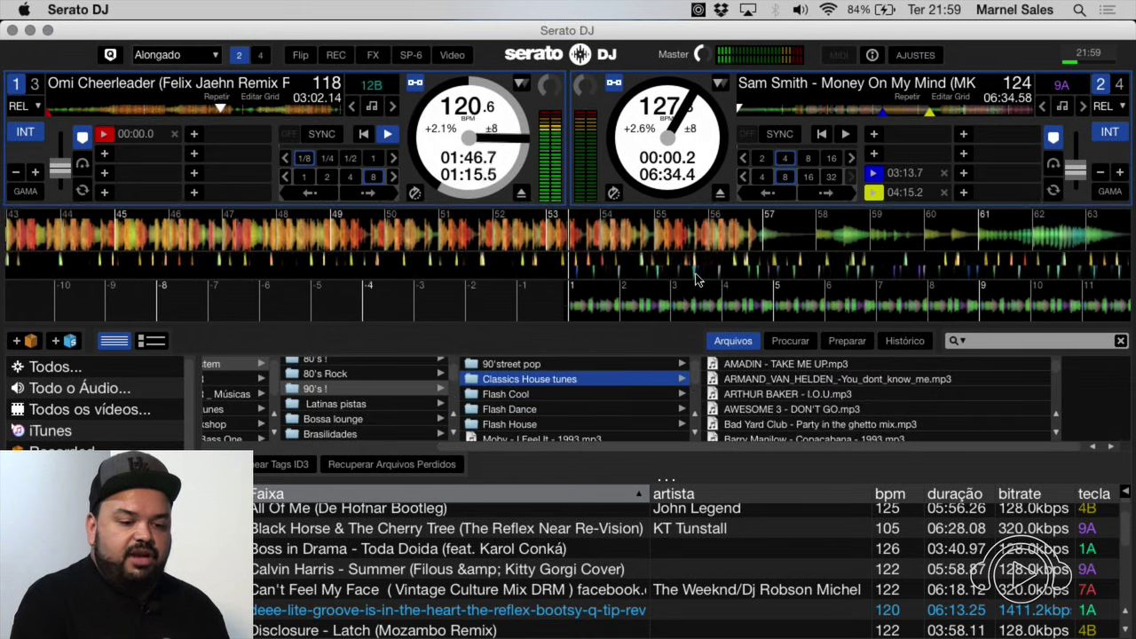
- Load AMADIN - TAKE ME UP.mp3 from the Classics House tunes folder onto deck 2 and start playing it
key("Right")
key("Down")
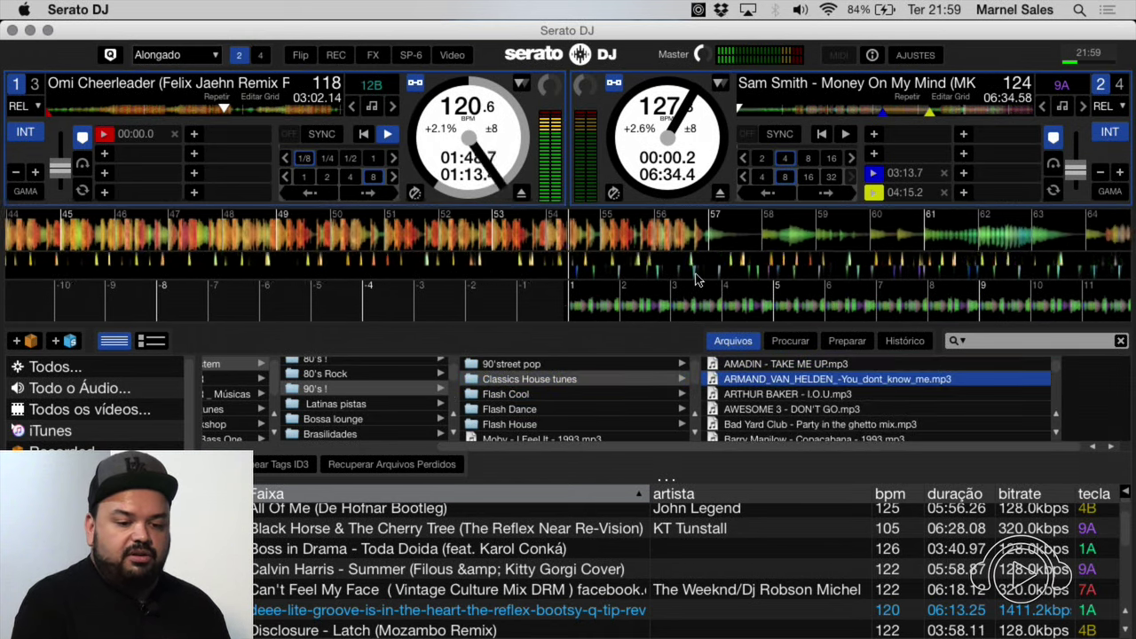
key("Up")
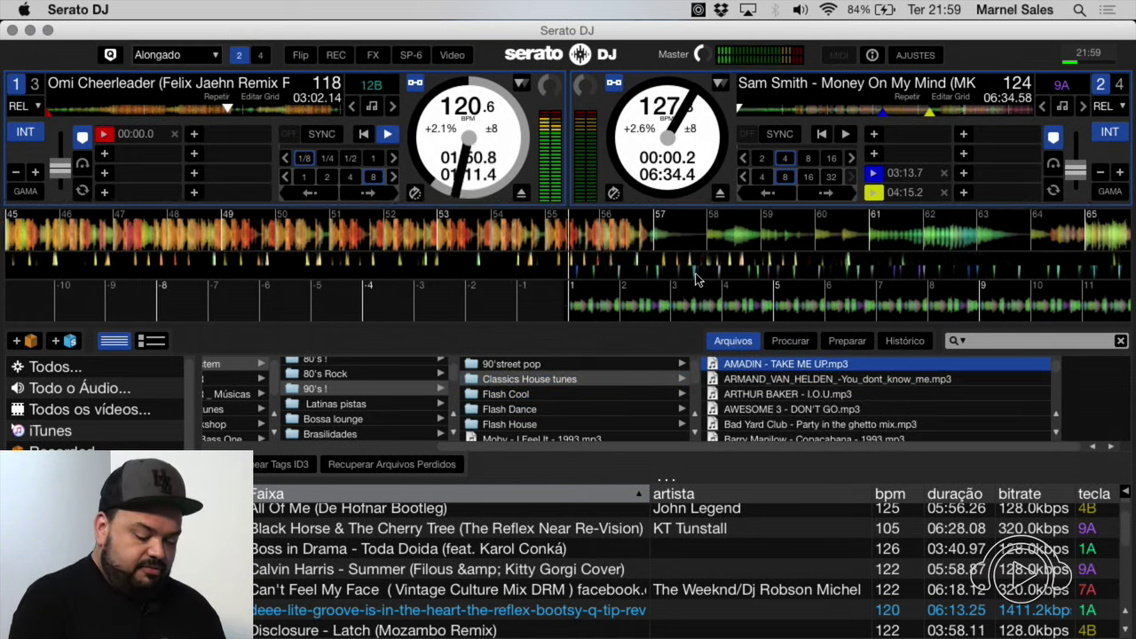
key("shift+Right")
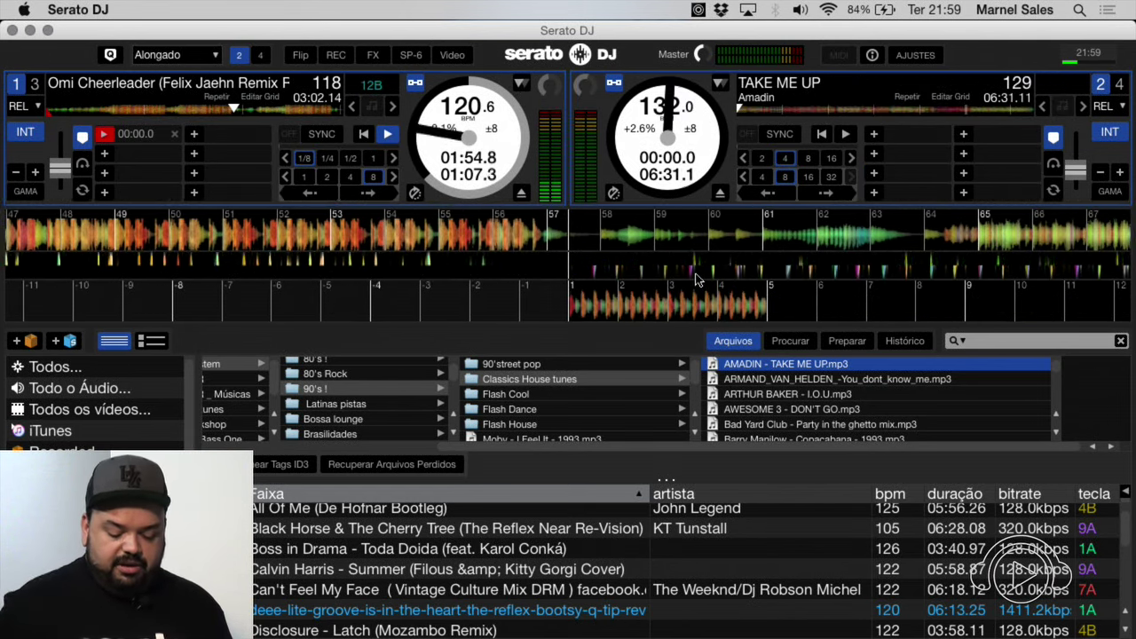
key("s")
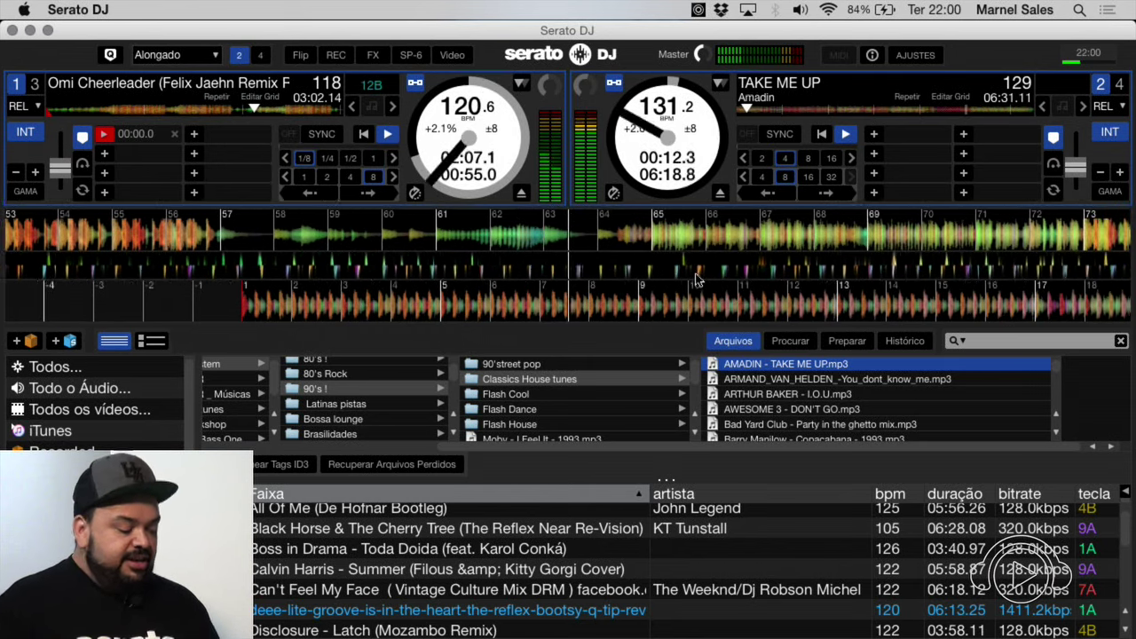
- Browse further down the tracks in the Classics House tunes folder and return to the folder level
key("Down")
key("Down")
key("Down")
key("Down")
key("Down")
key("Down")
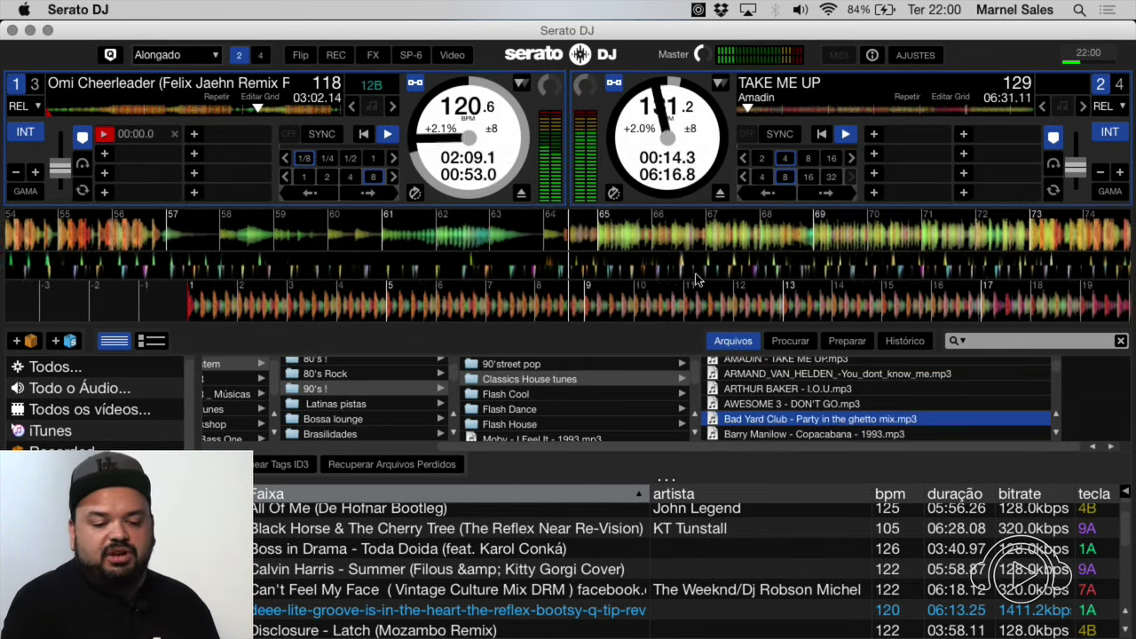
key("Down")
key("Down")
key("Down")
key("Down")
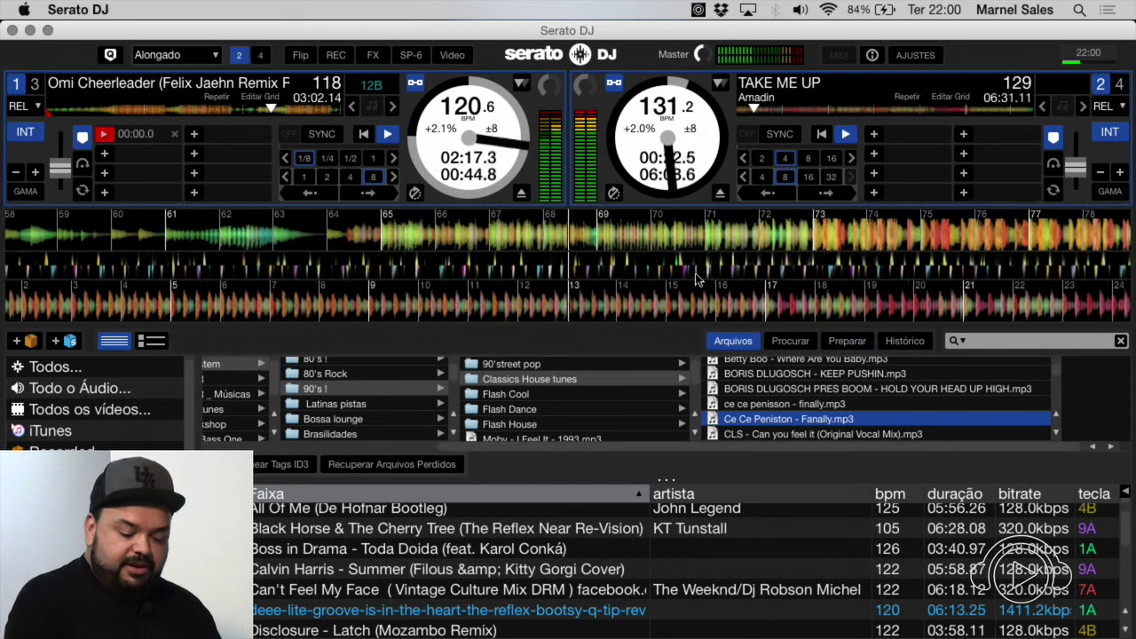
key("Left")
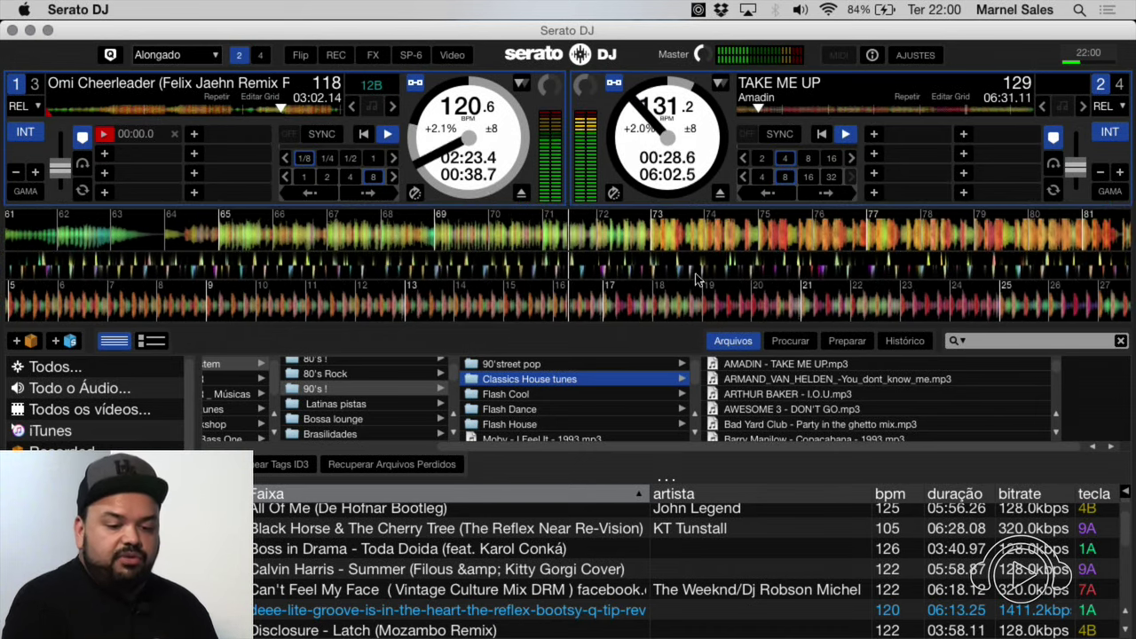
- Show the Procurar filter lists in the Biblioteca layout and enlarge their pane to reveal all genre, BPM, artist and album entries
key("ctrl+b")
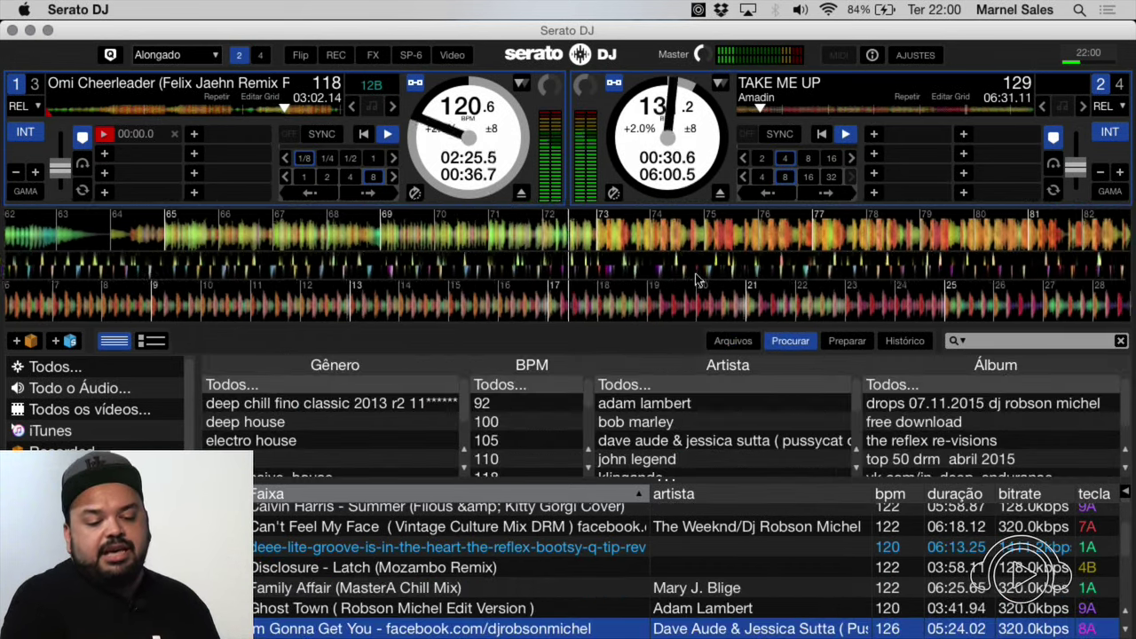
key("alt+space")
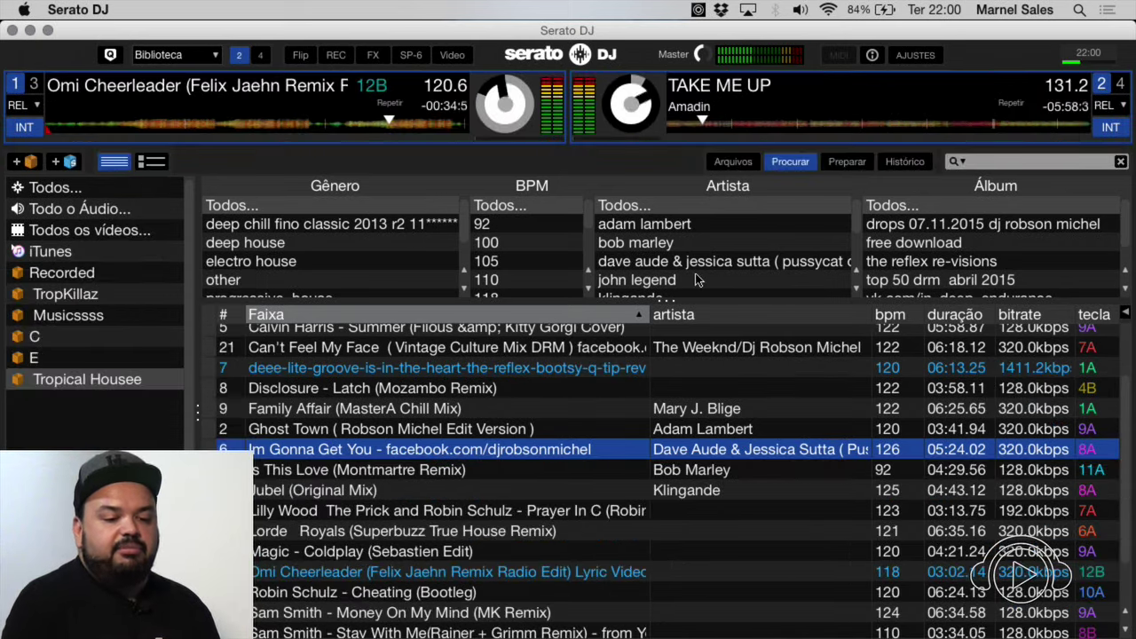
left_click_drag(670, 308, 696, 503)
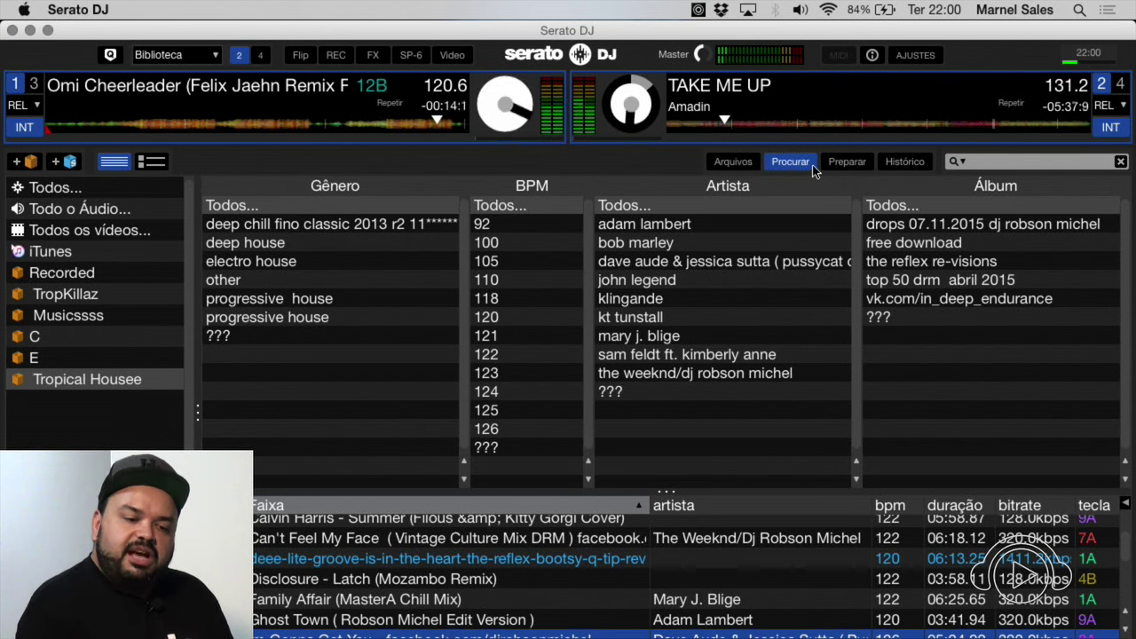
- Open the Preparar list in the Alongado layout and add Boss in Drama - Toda Doida (feat. Karol Conká) to it
key("ctrl+Down")
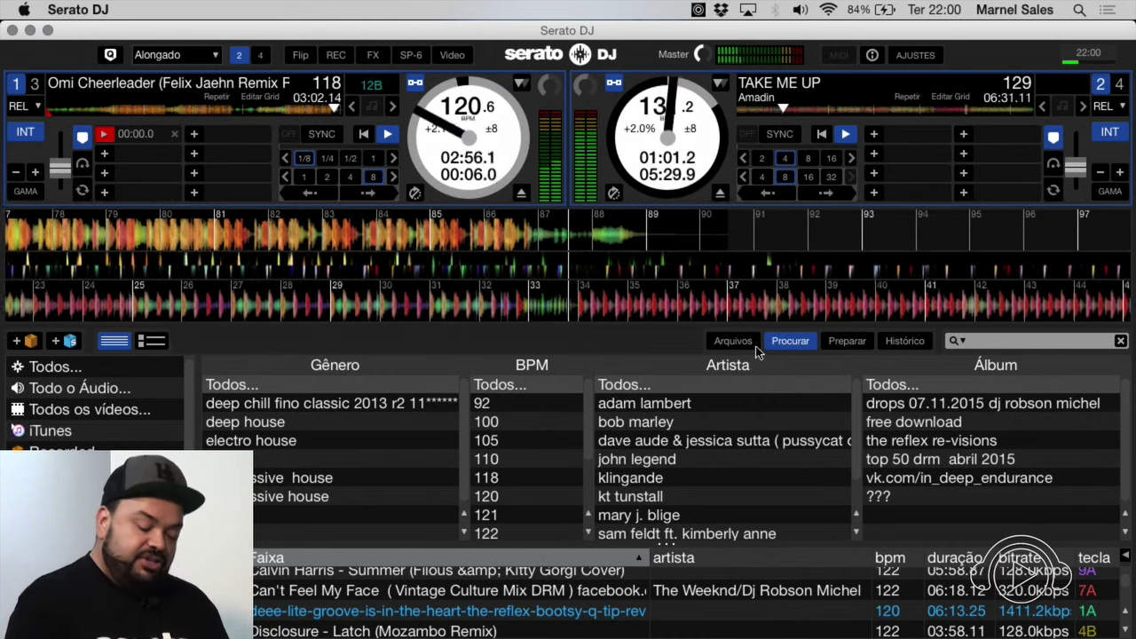
key("ctrl+p")
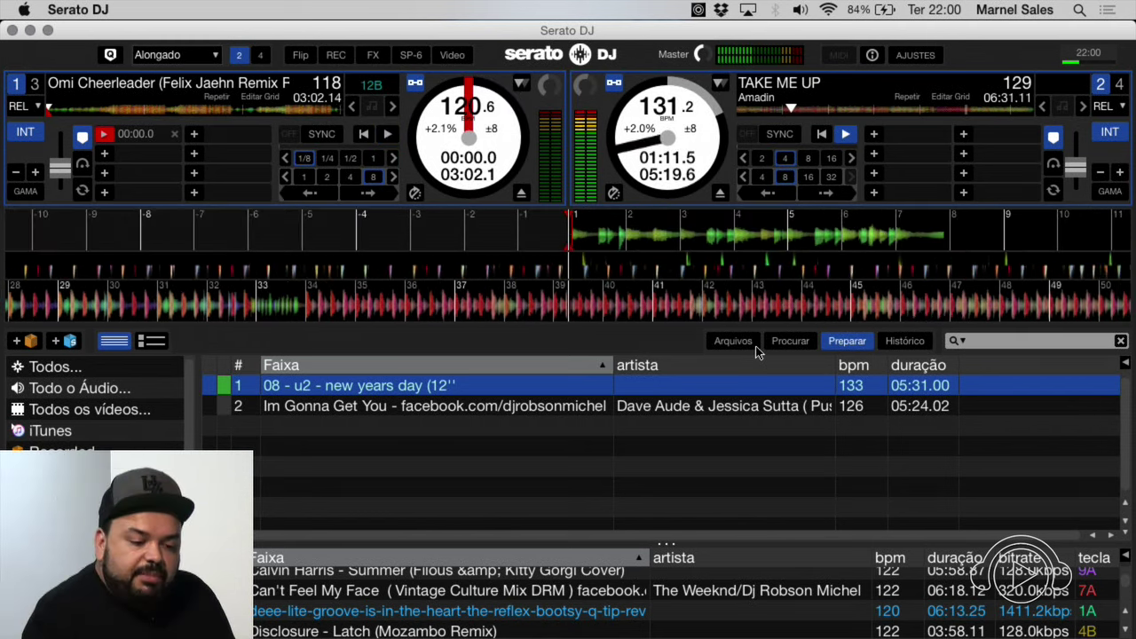
scroll(480, 599, "up", 1)
scroll(470, 599, "up", 1)
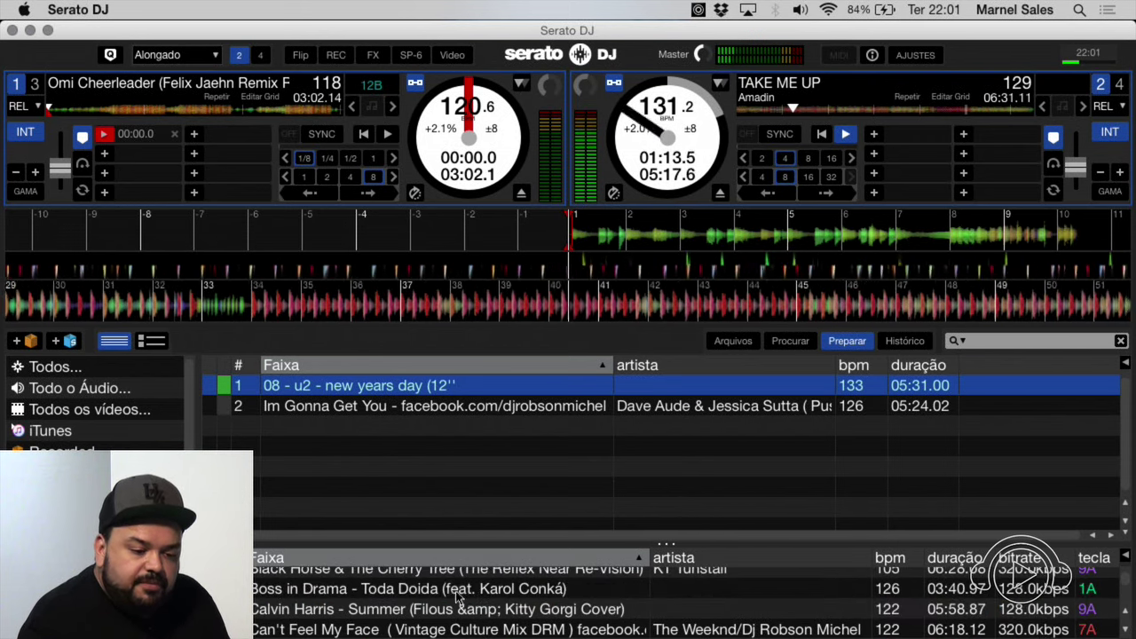
left_click_drag(452, 594, 511, 488)
scroll(506, 604, "up", 2)
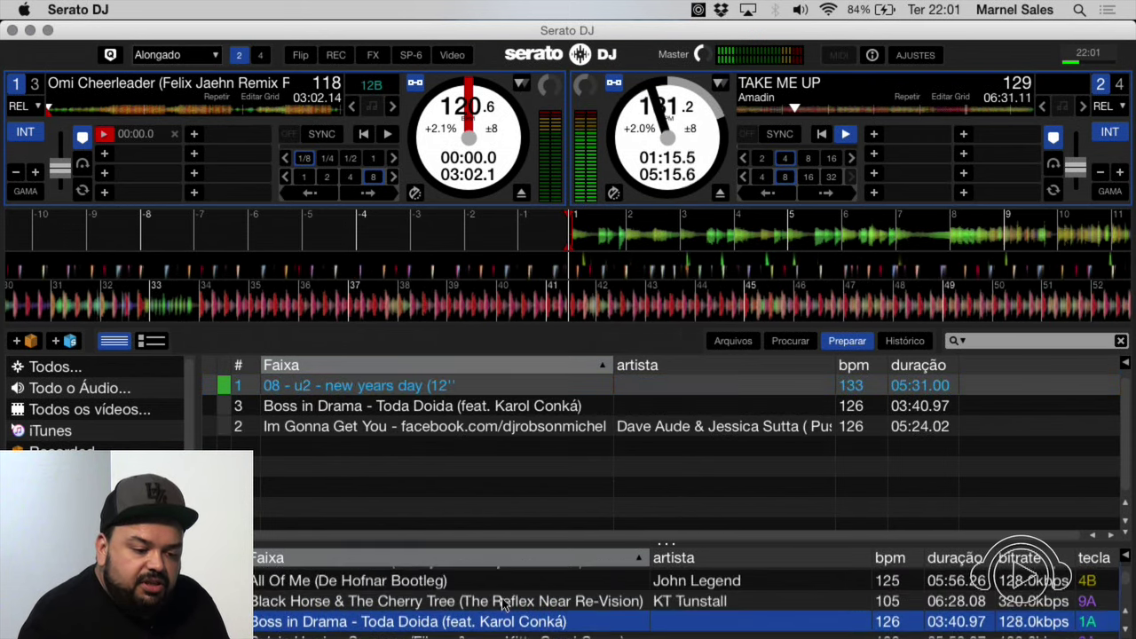
- Add 50 Cent - In Da Club (Naxsy & Rolf Dyman Remix) to the Preparar list and remove Im Gonna Get You from it
left_click_drag(432, 577, 552, 409)
left_click(557, 460)
key("BackSpace")
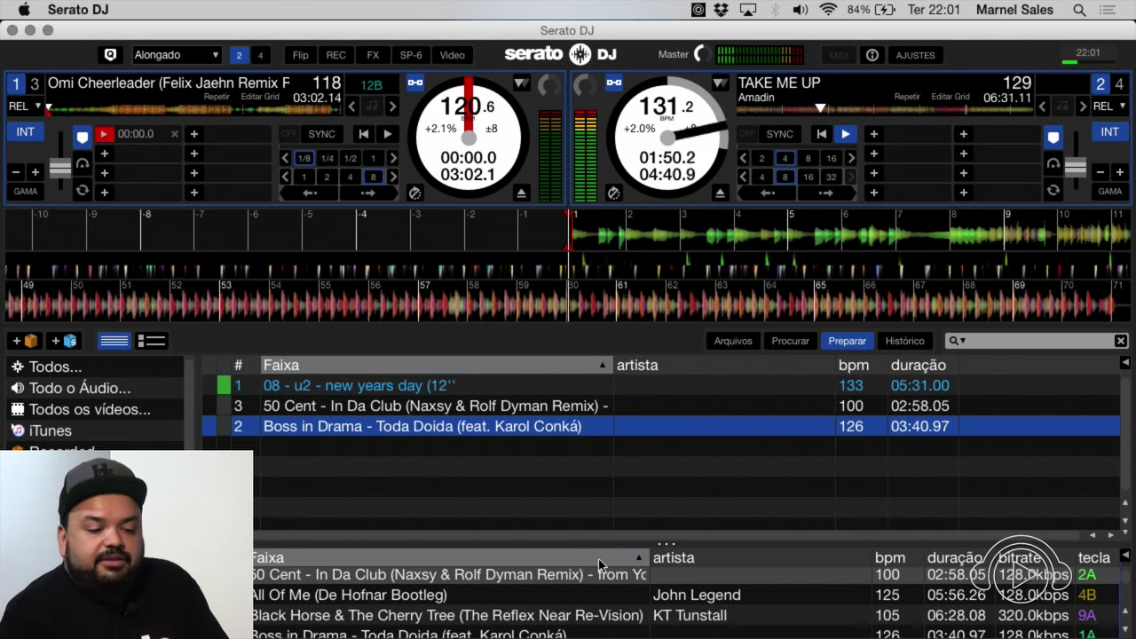
- Select the 08 - u2 - new years day (12'' track in the Preparar list
key("Up")
key("Up")
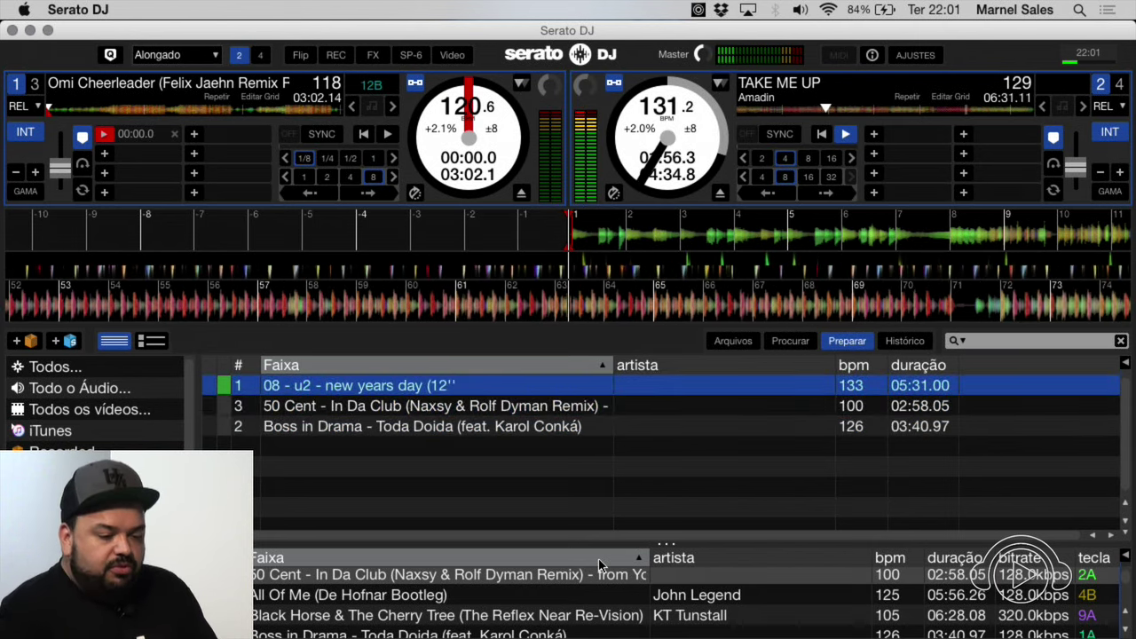
- Load 08 - u2 - new years day (12'' onto deck 1 and 50 Cent - In Da Club onto deck 2, playing each one
key("shift+Left")
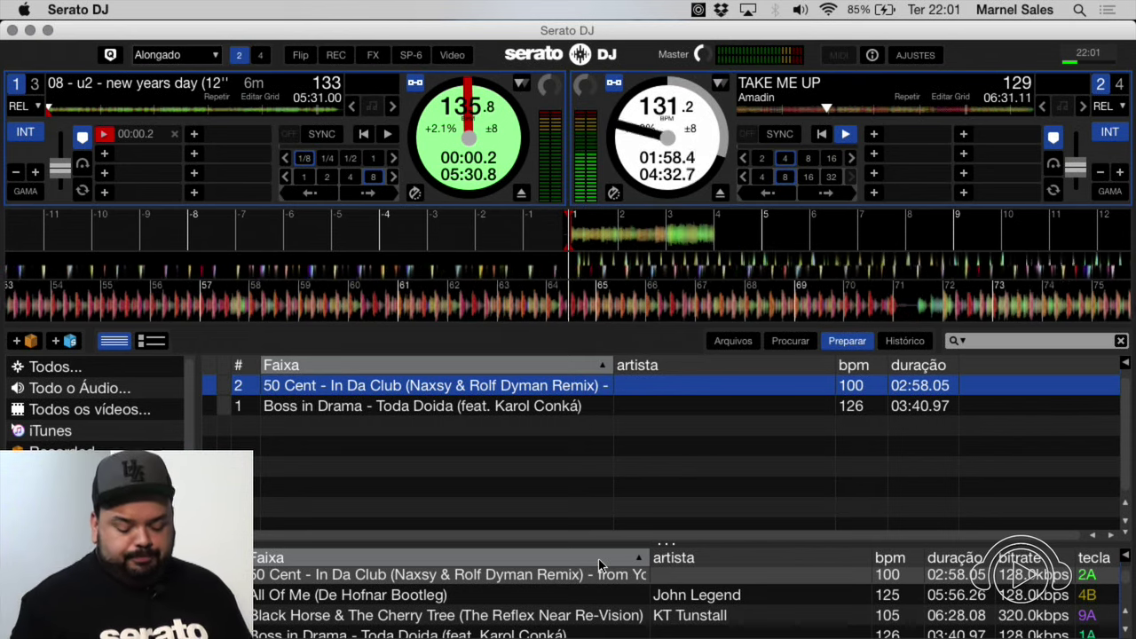
key("w")
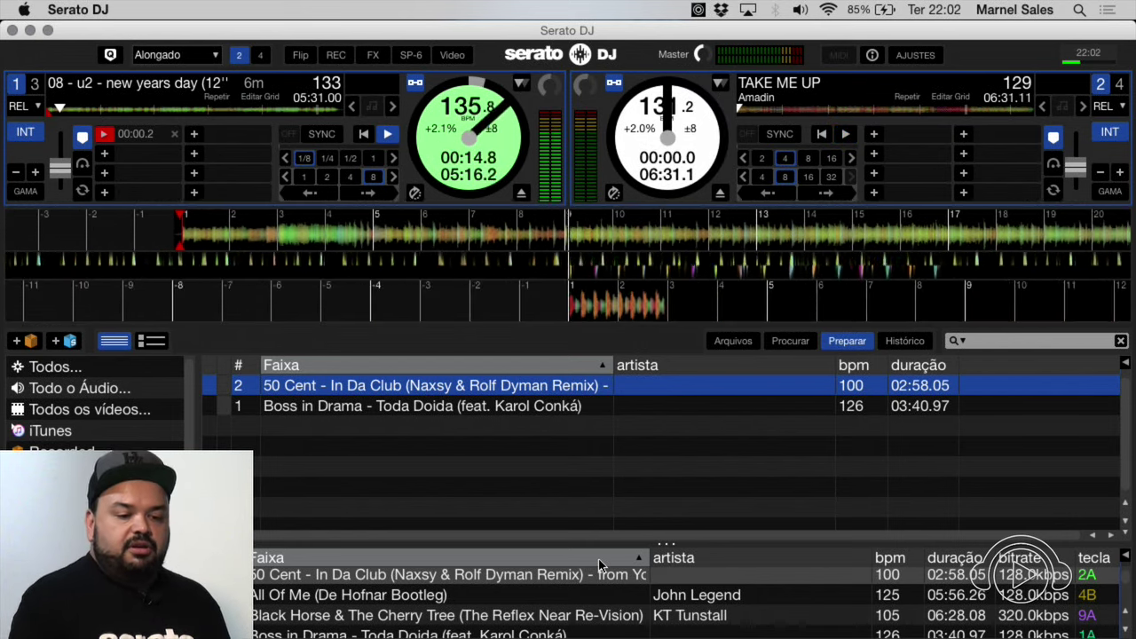
key("shift+Right")
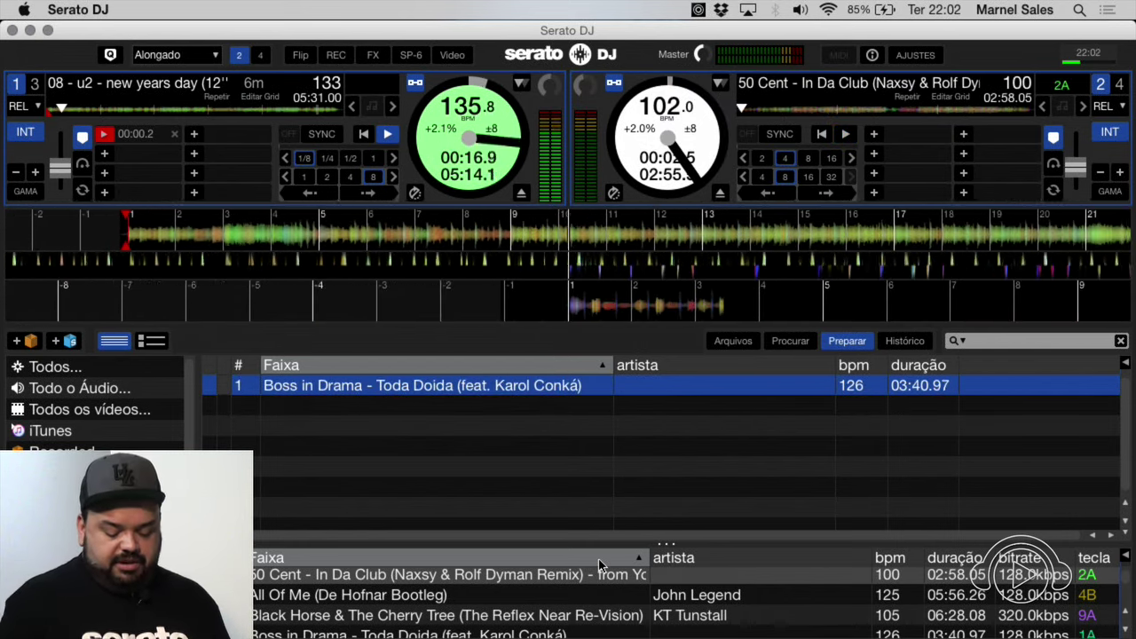
key("s")
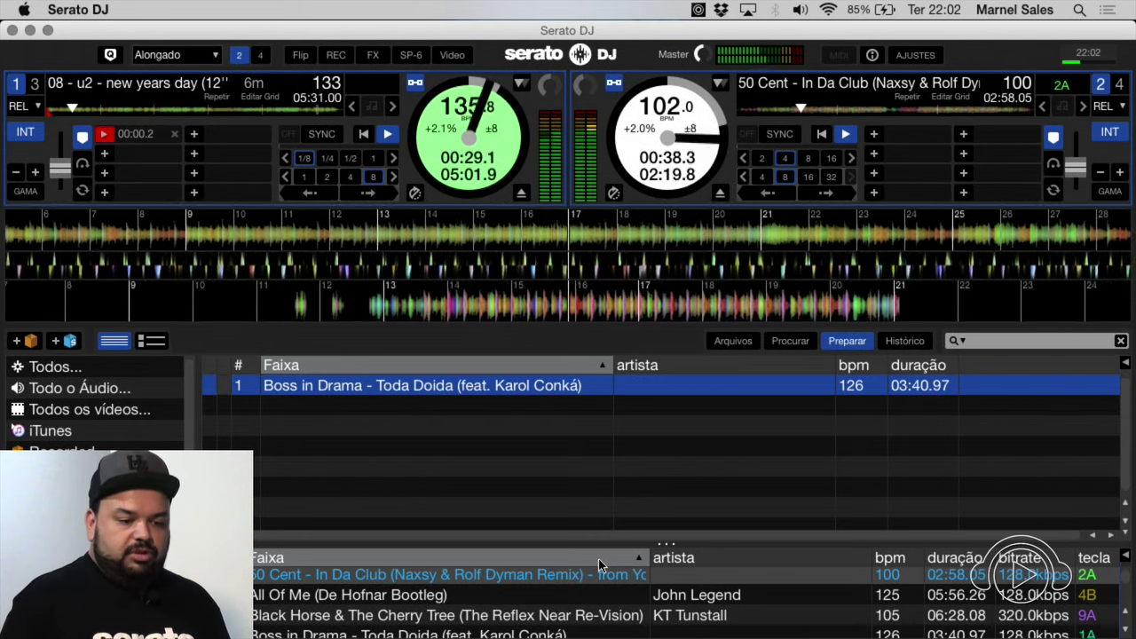
- Stop deck 1, load Boss in Drama - Toda Doida (feat. Karol Conká) onto it from the Preparar list and play it
key("q")
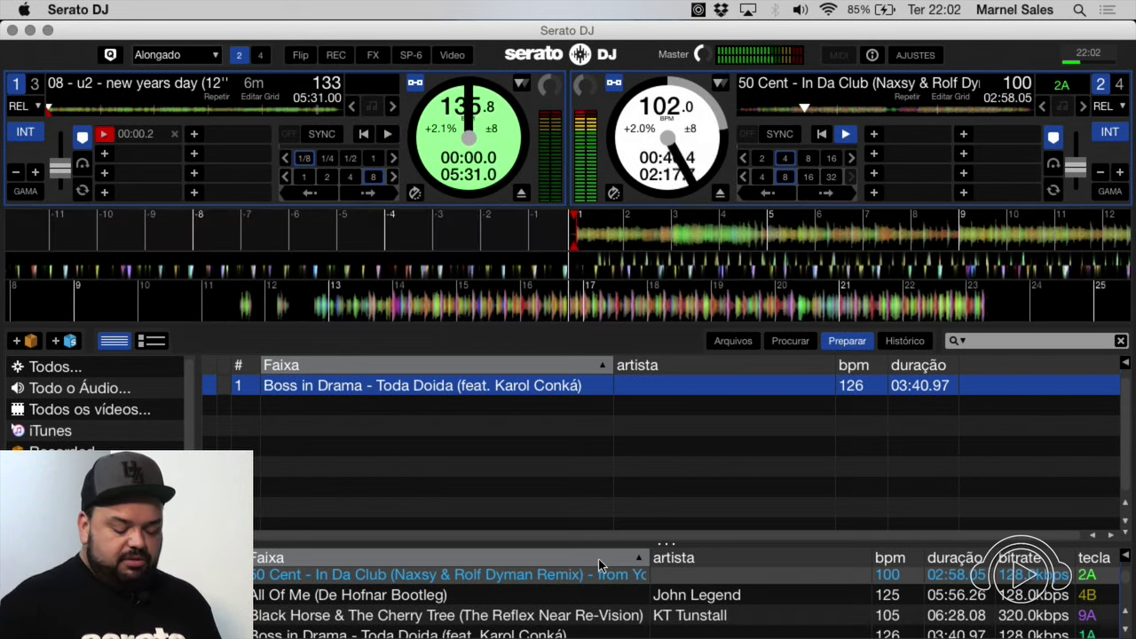
key("shift+Left")
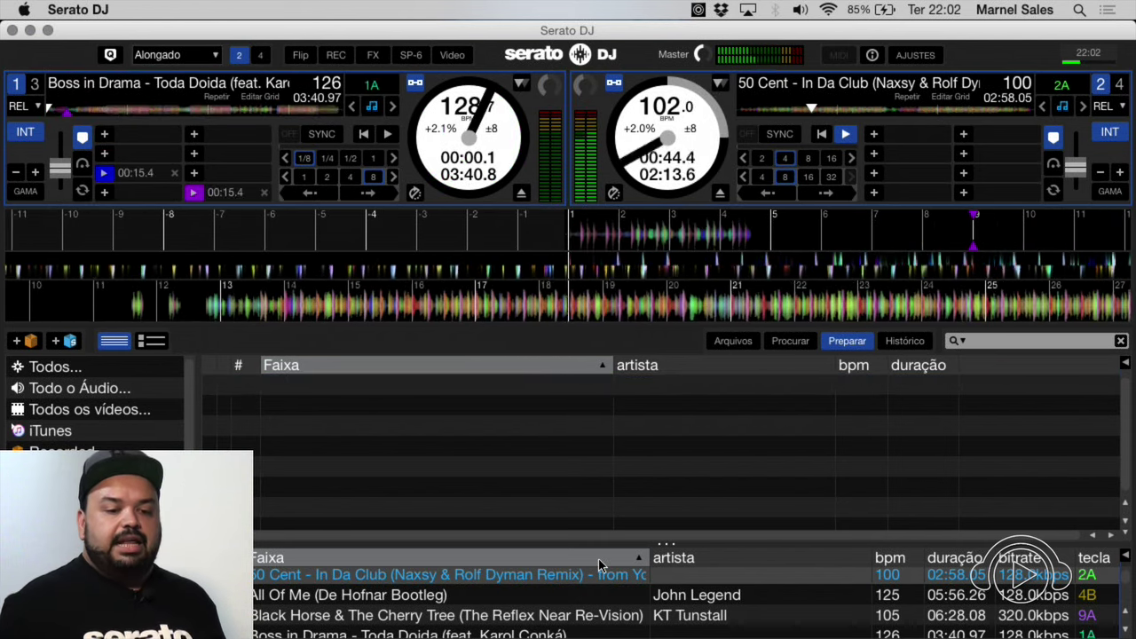
key("w")
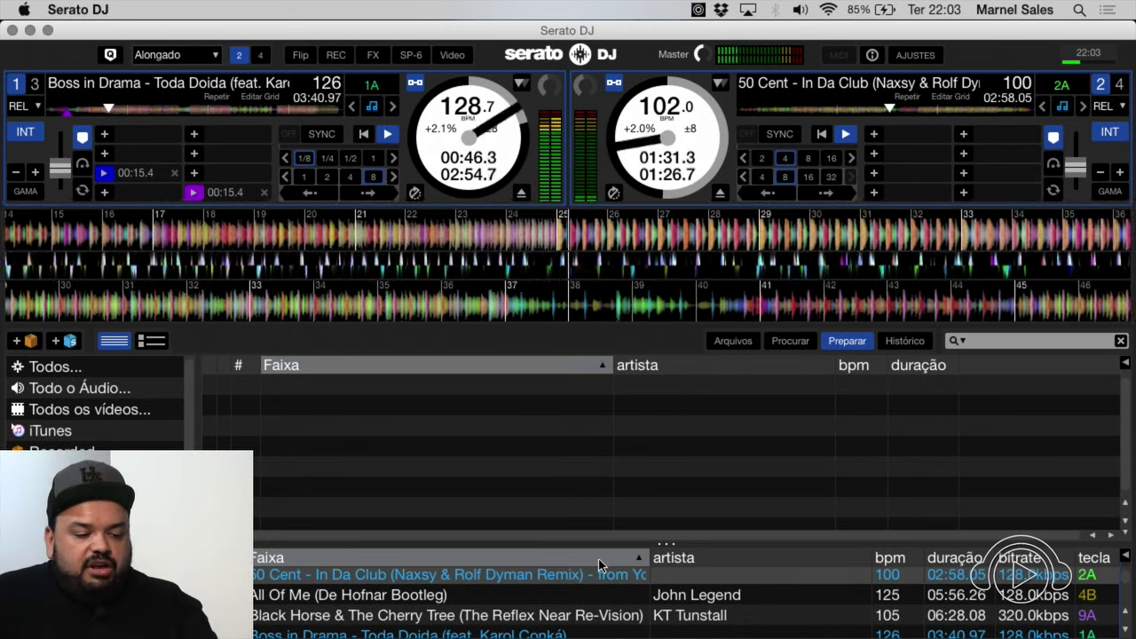
- Select the Todos... collection and close the Preparar list to show the full track library
left_click(58, 368)
key("alt+space")
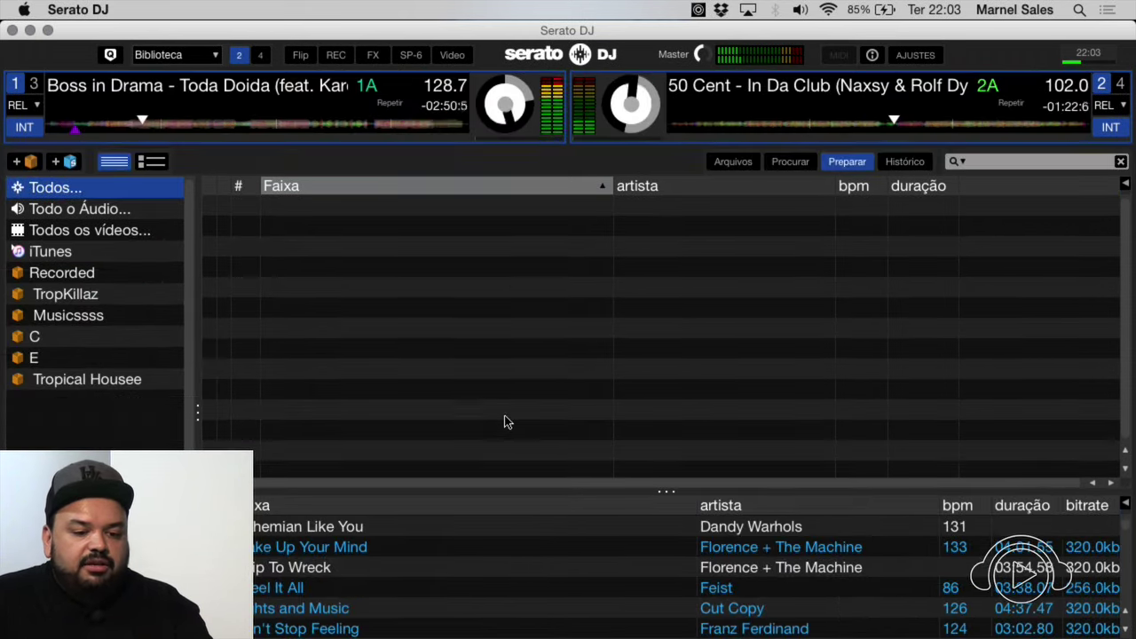
key("alt+space")
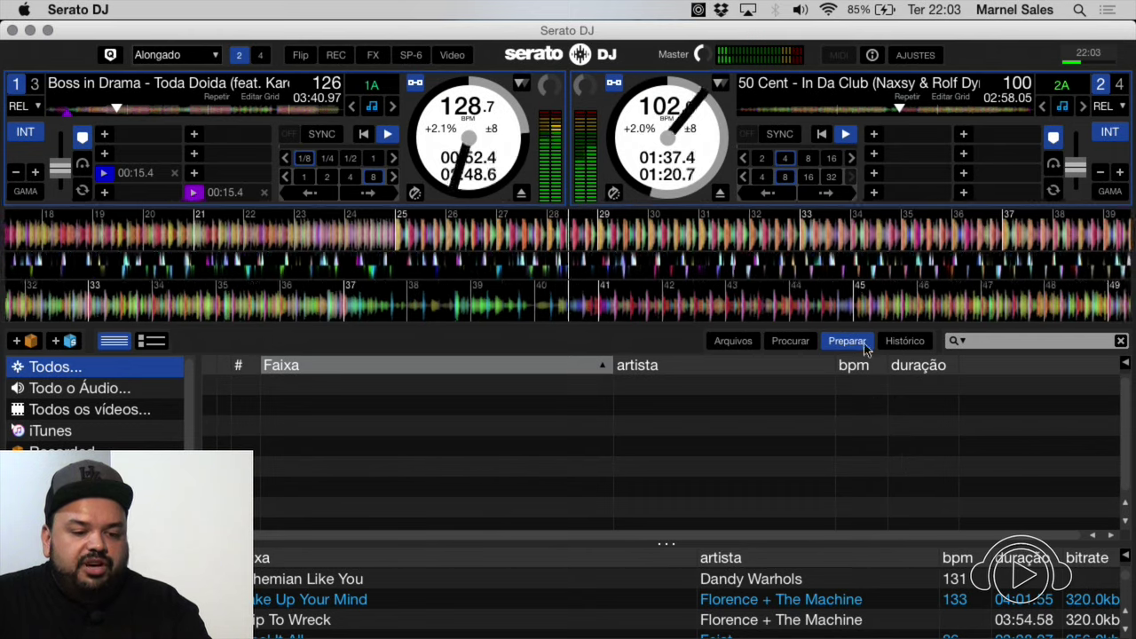
left_click(863, 345)
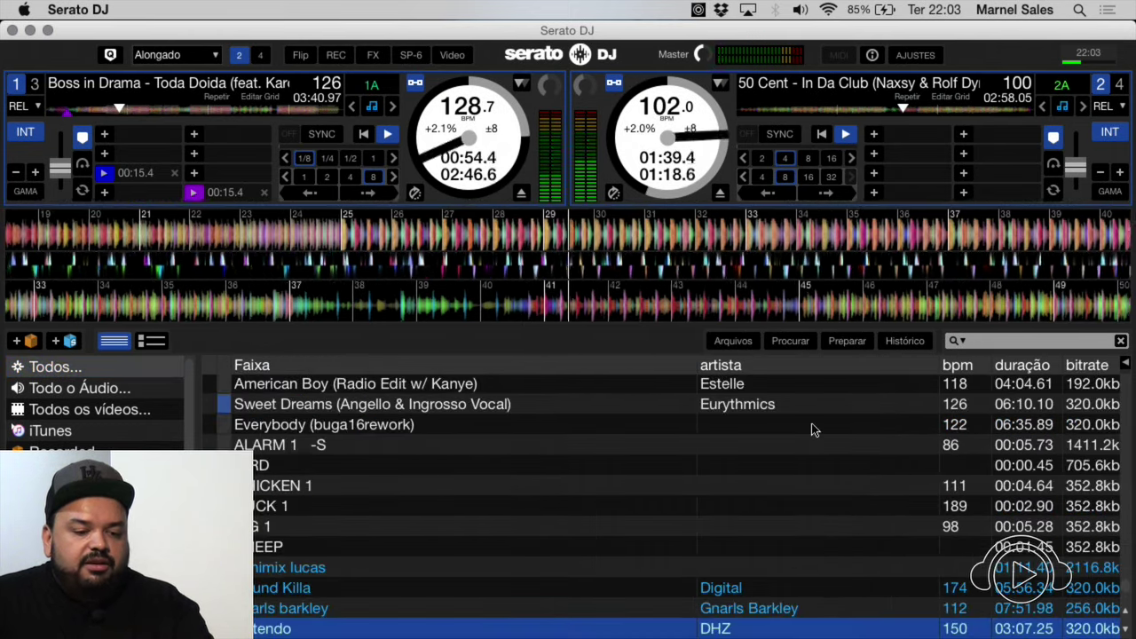
- Switch to the Biblioteca layout and look through the full track list for the tracks marked as played
key("alt+space")
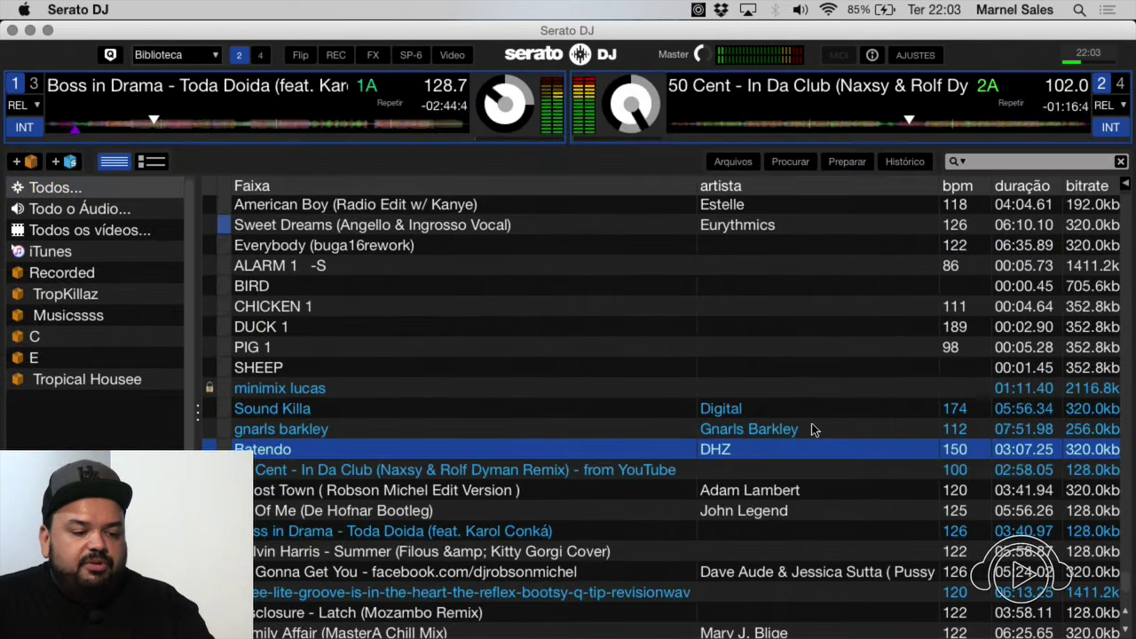
scroll(813, 429, "down", 5)
scroll(813, 429, "up", 3)
scroll(813, 429, "down", 4)
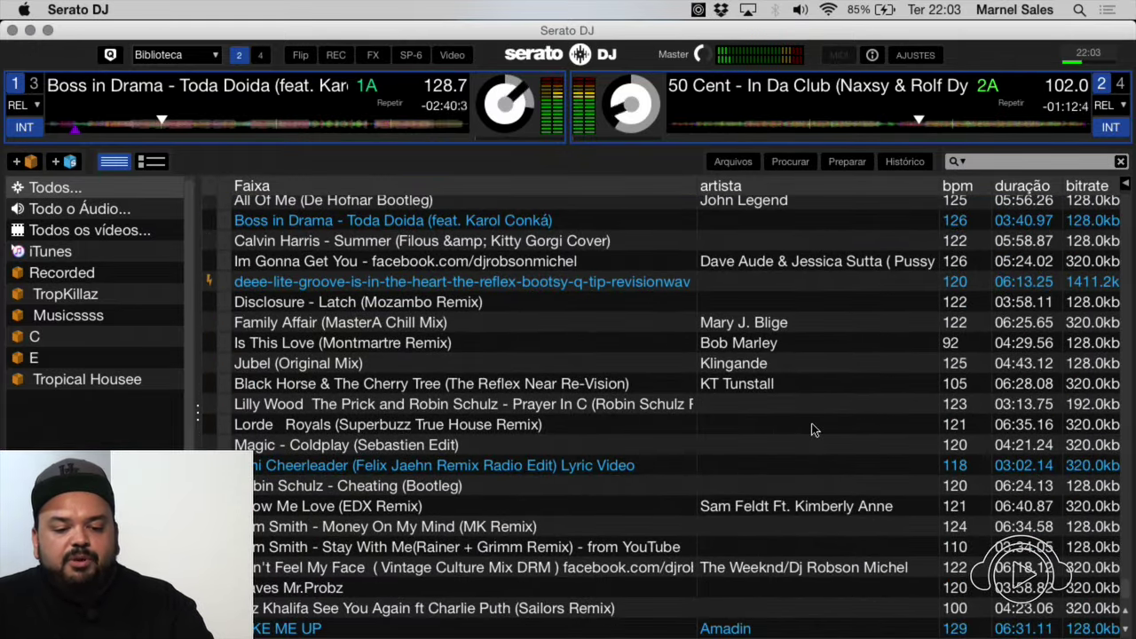
scroll(813, 429, "up", 20)
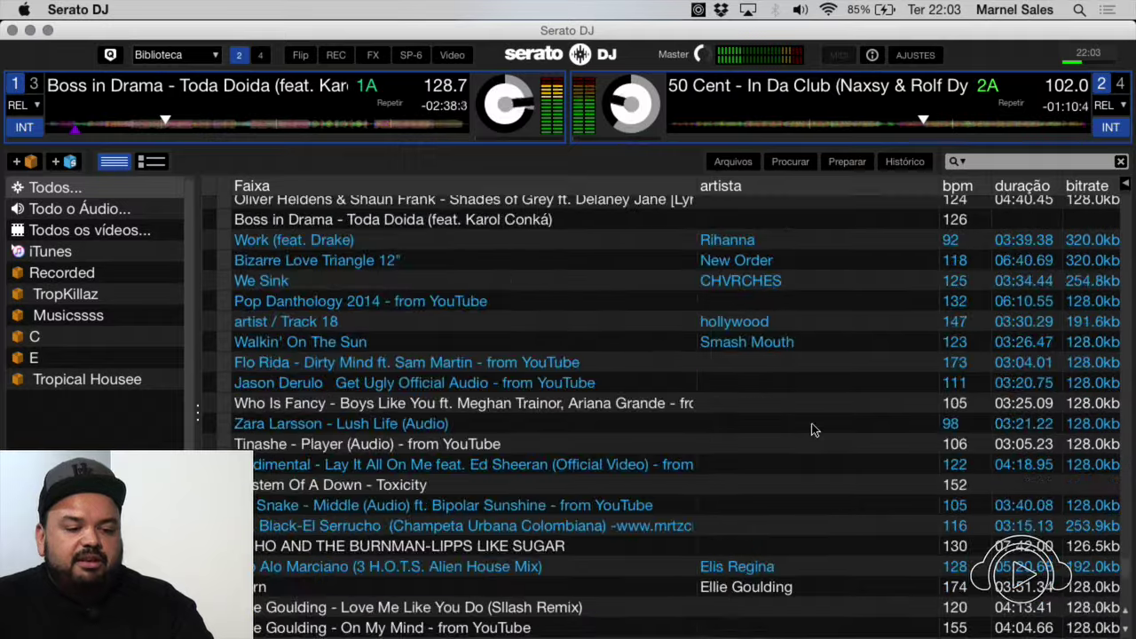
scroll(813, 429, "up", 3)
scroll(978, 627, "up", 4)
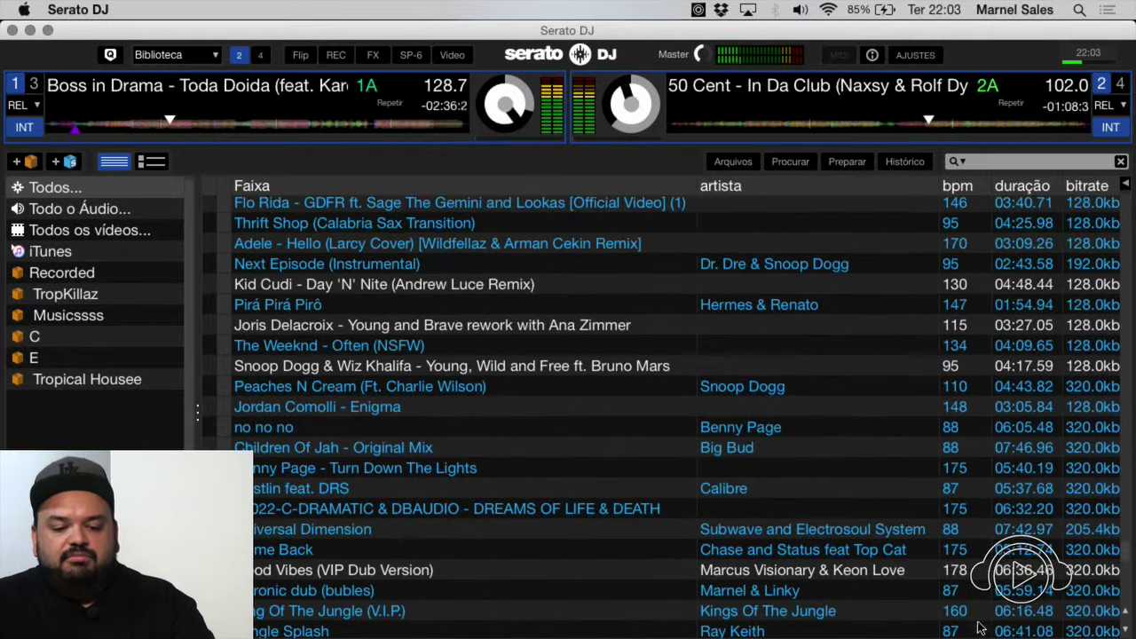
scroll(965, 437, "up", 9)
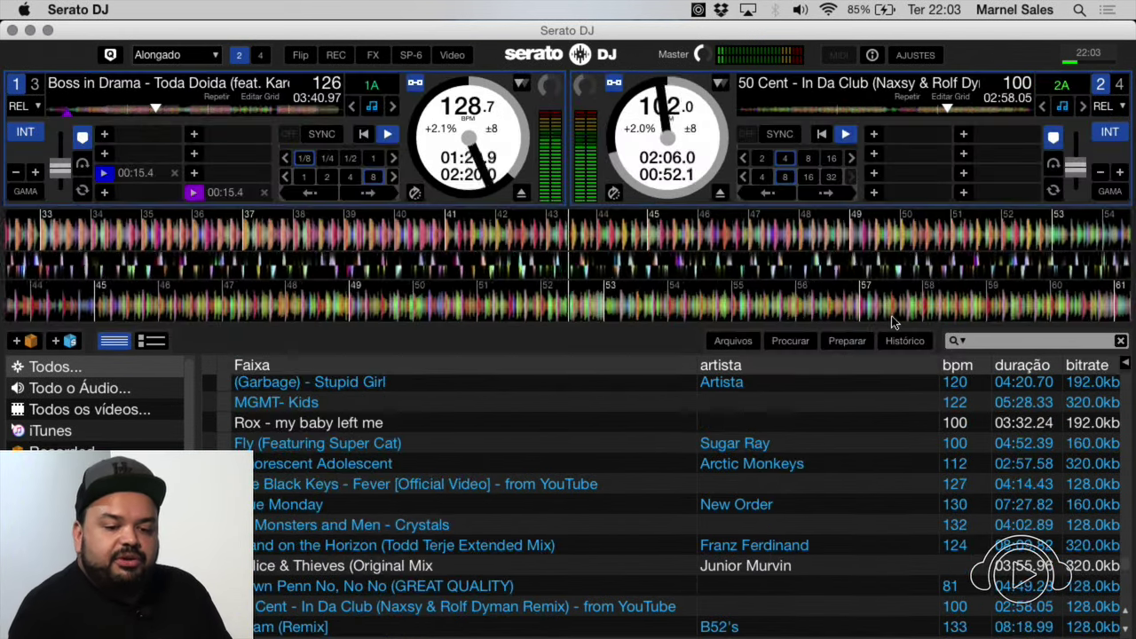
- Open the Histórico panel, expand the previous years' sessions and check the first 27/09/11 session
left_click(904, 342)
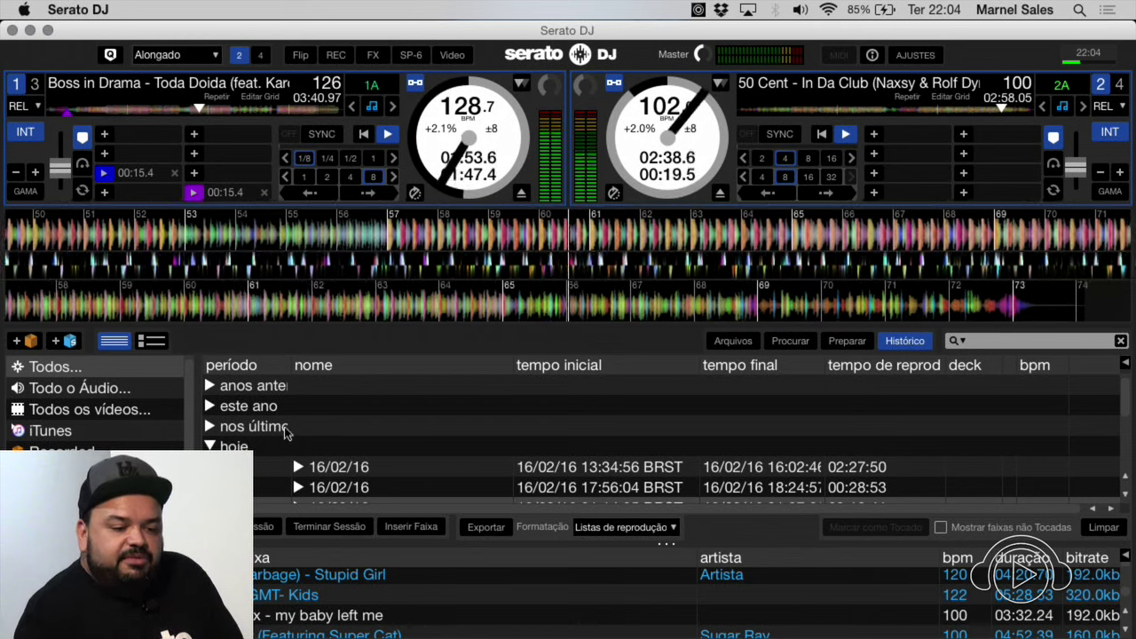
left_click(210, 387)
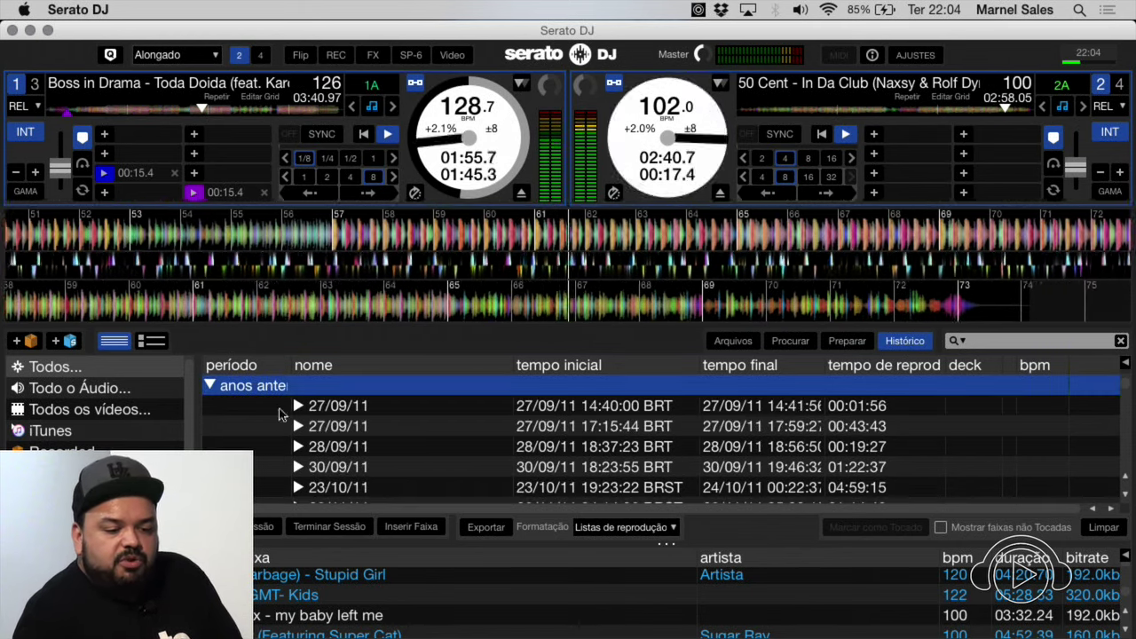
left_click(356, 412)
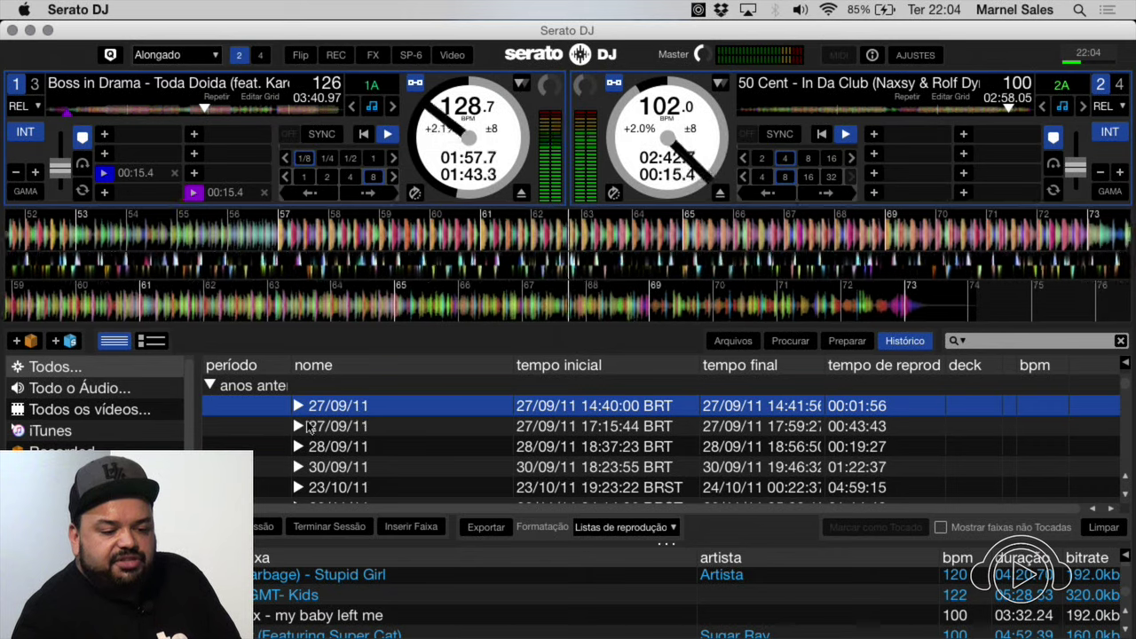
left_click(298, 406)
left_click(298, 407)
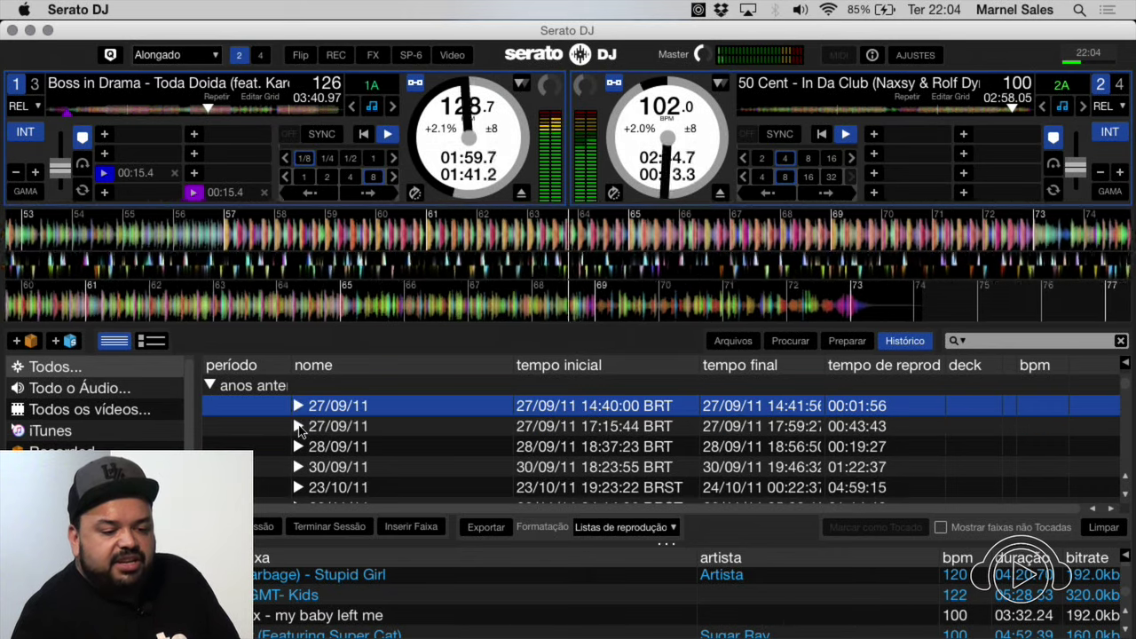
- Expand the 27/09/11 session that started at 17:15:44, examine its played tracks with their times and decks, and collapse it
left_click(298, 426)
scroll(300, 430, "down", 1)
scroll(300, 430, "down", 6)
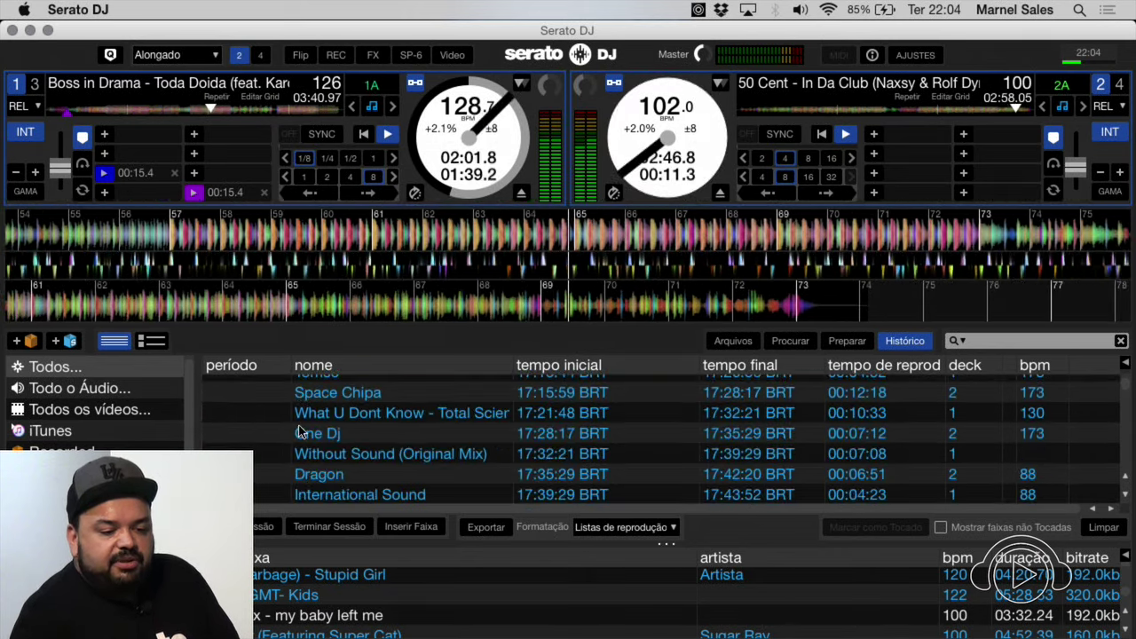
scroll(301, 431, "up", 6)
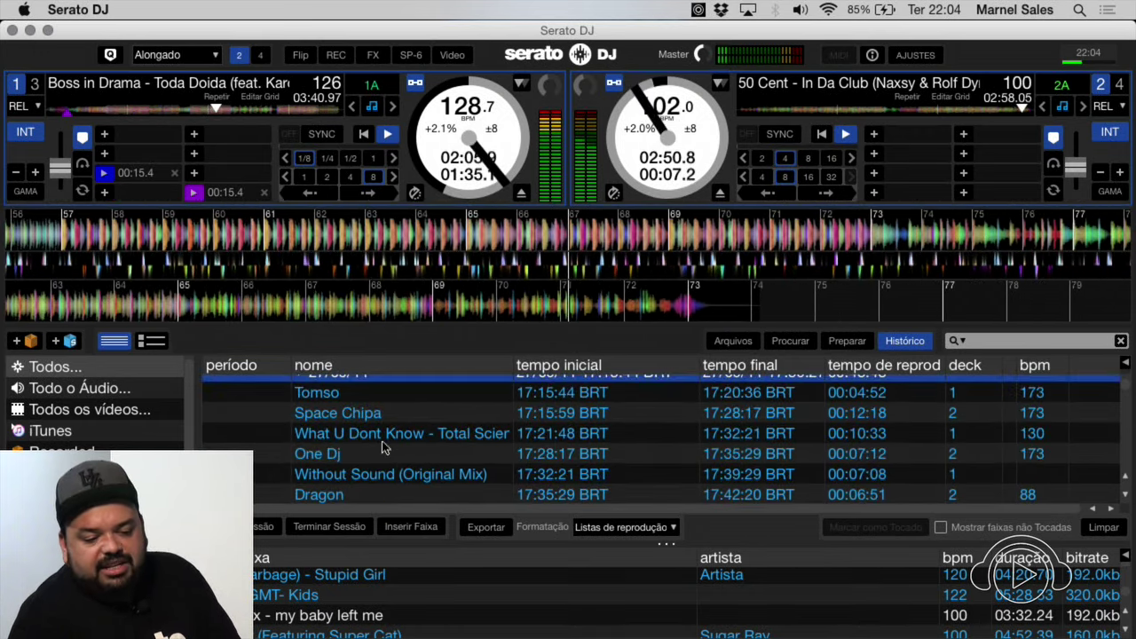
scroll(324, 426, "down", 5)
scroll(384, 446, "down", 5)
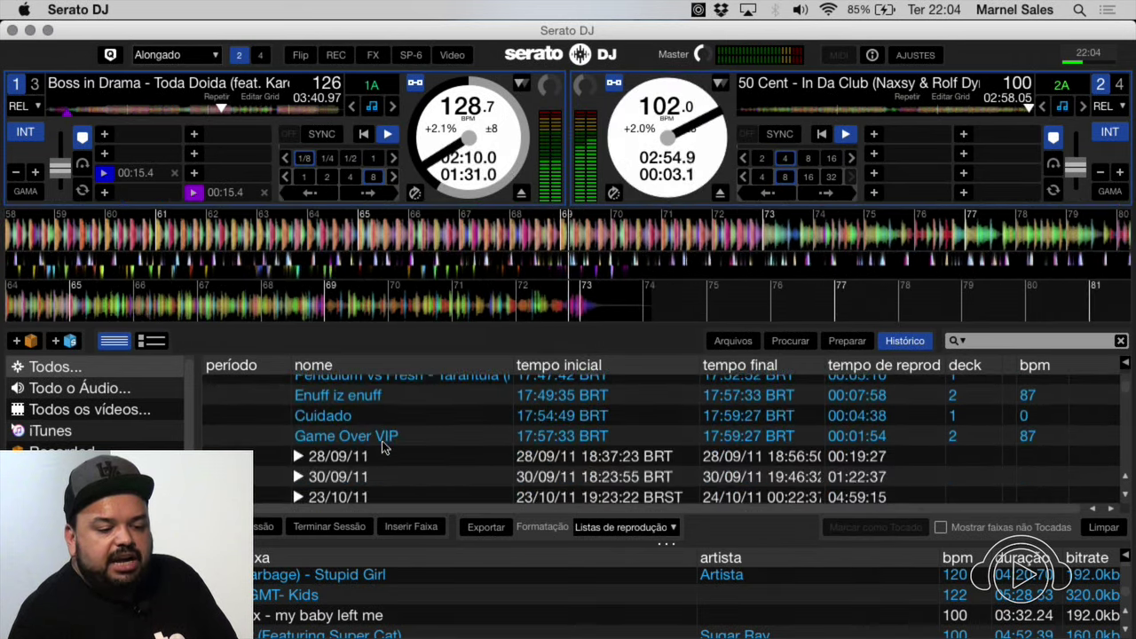
scroll(384, 446, "up", 10)
scroll(383, 446, "up", 4)
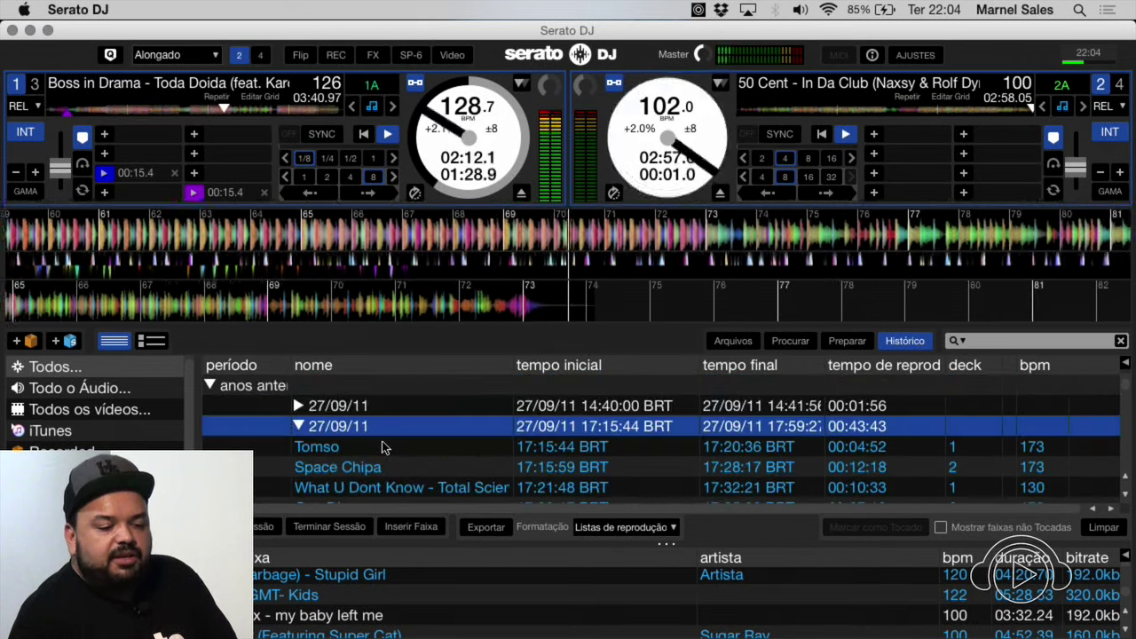
key("Left")
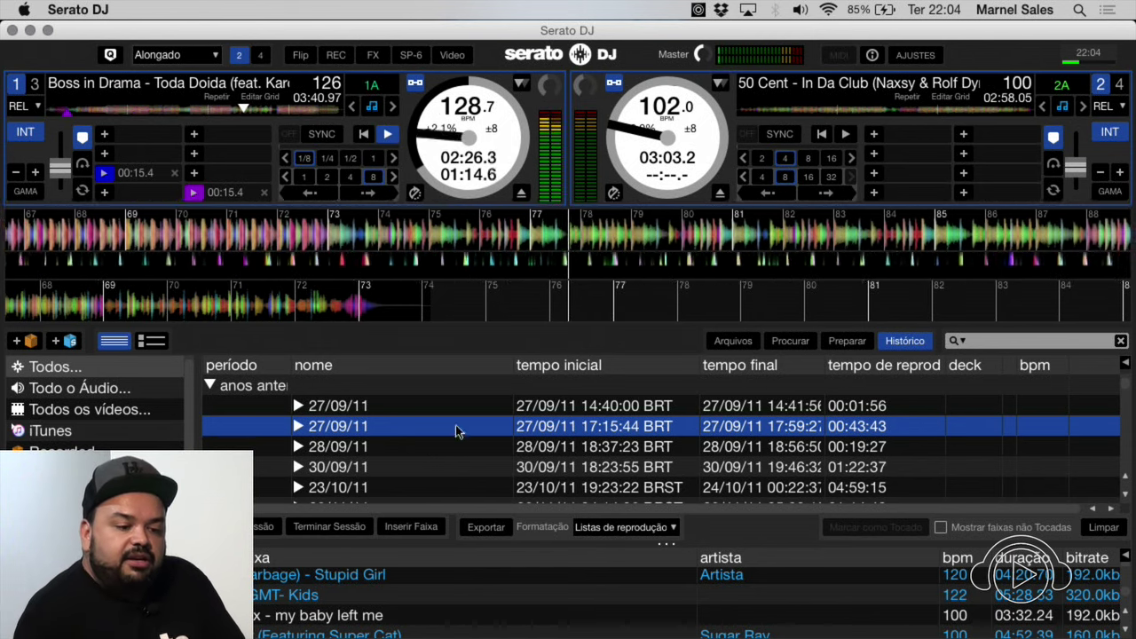
- Switch from Histórico through the Procurar and Preparar panels and back to the plain track list
left_click(905, 345)
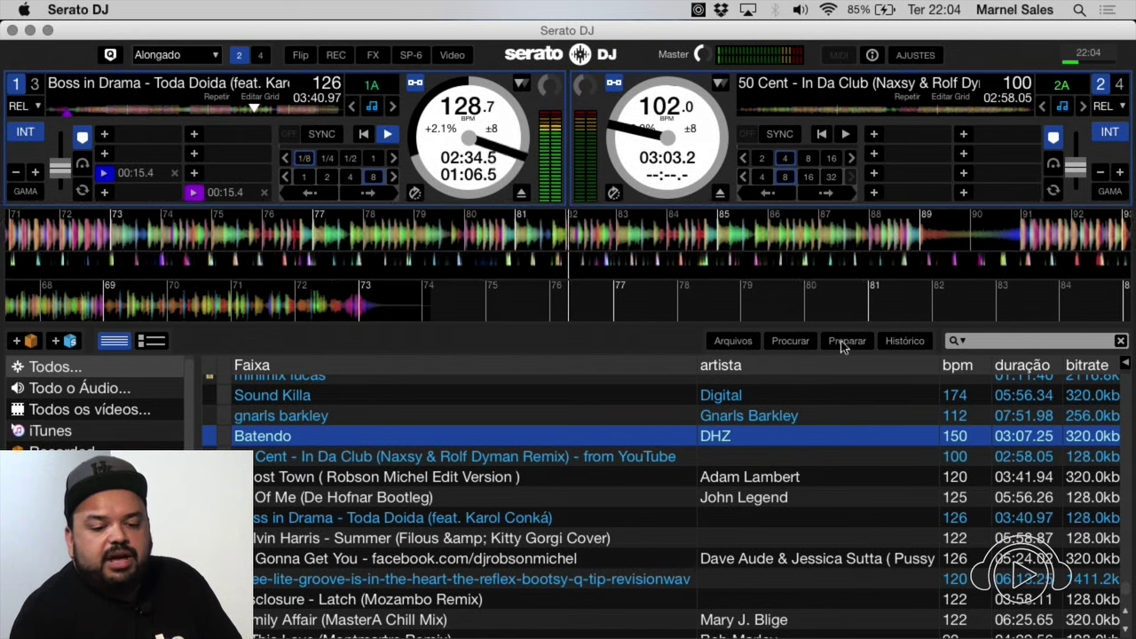
left_click(789, 342)
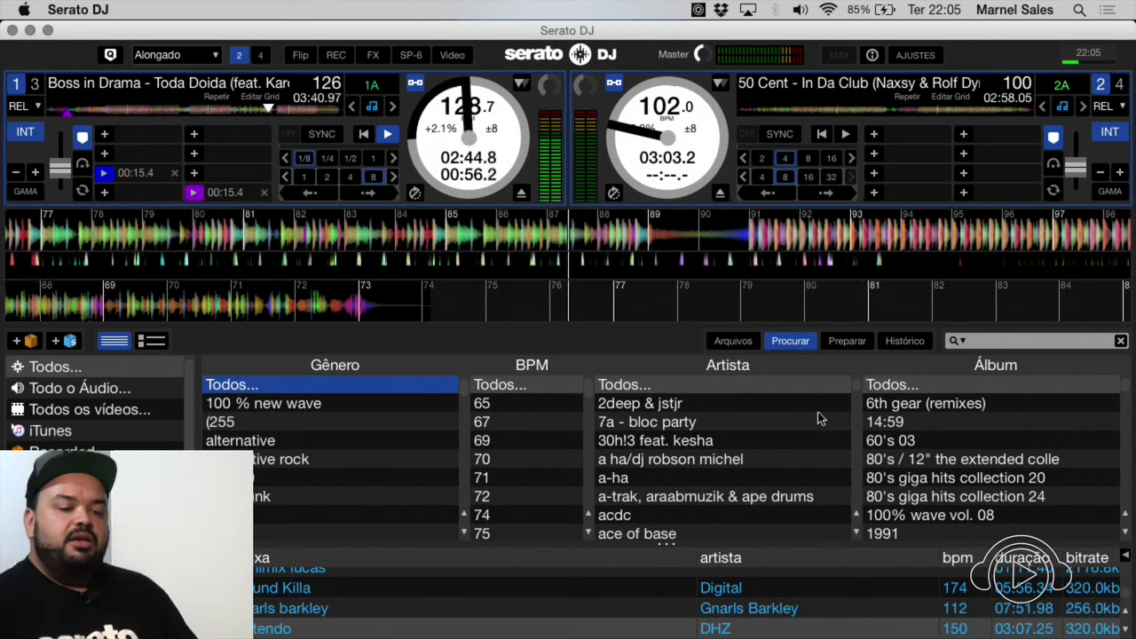
left_click(848, 340)
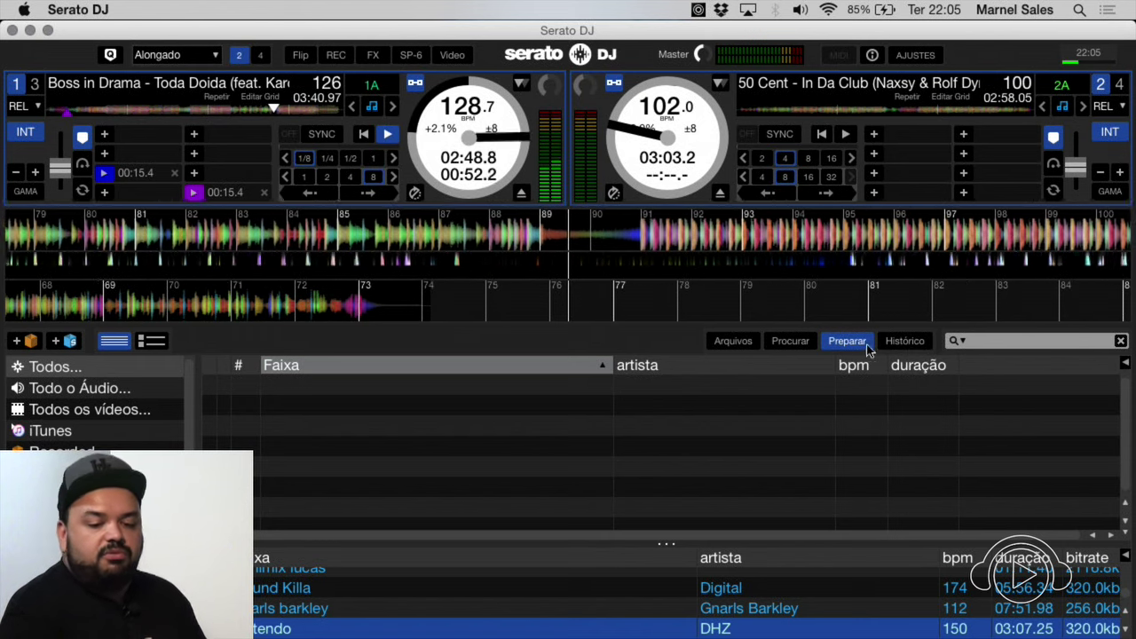
left_click(856, 344)
scroll(818, 489, "up", 4)
scroll(818, 488, "up", 2)
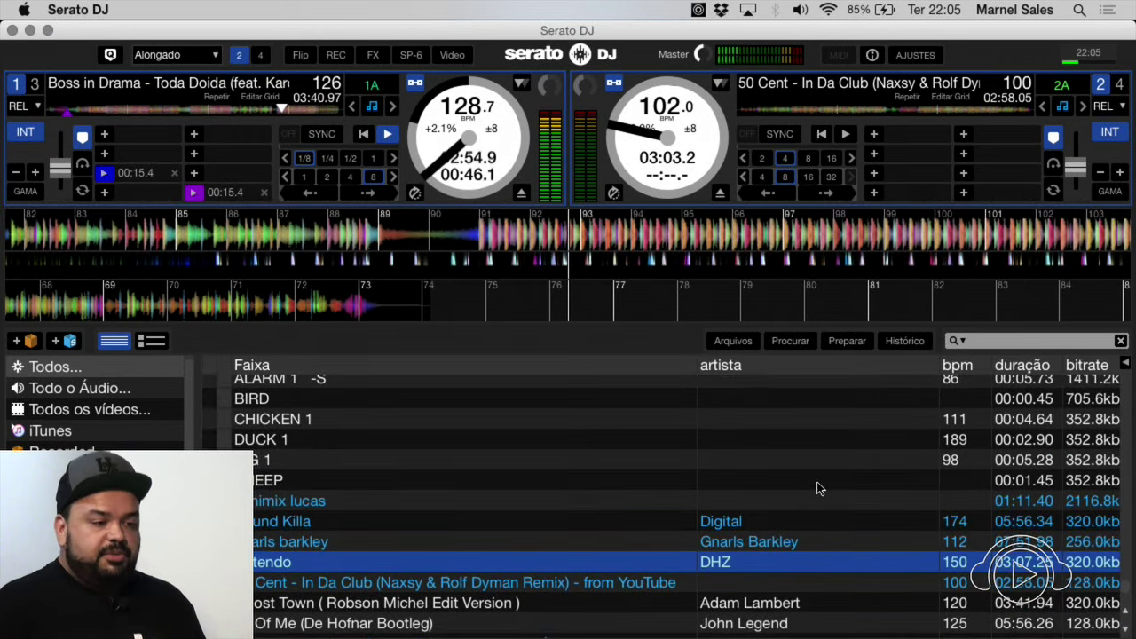
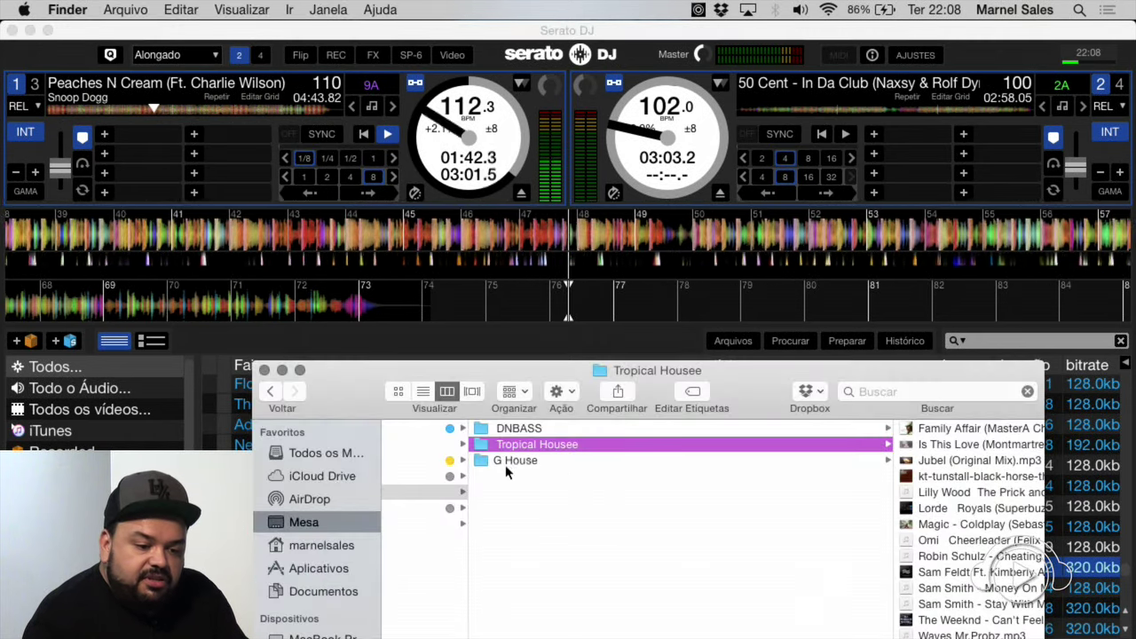
- Import the G House folder from Finder into the library as a crate and look through its tracks
left_click_drag(536, 444, 362, 601)
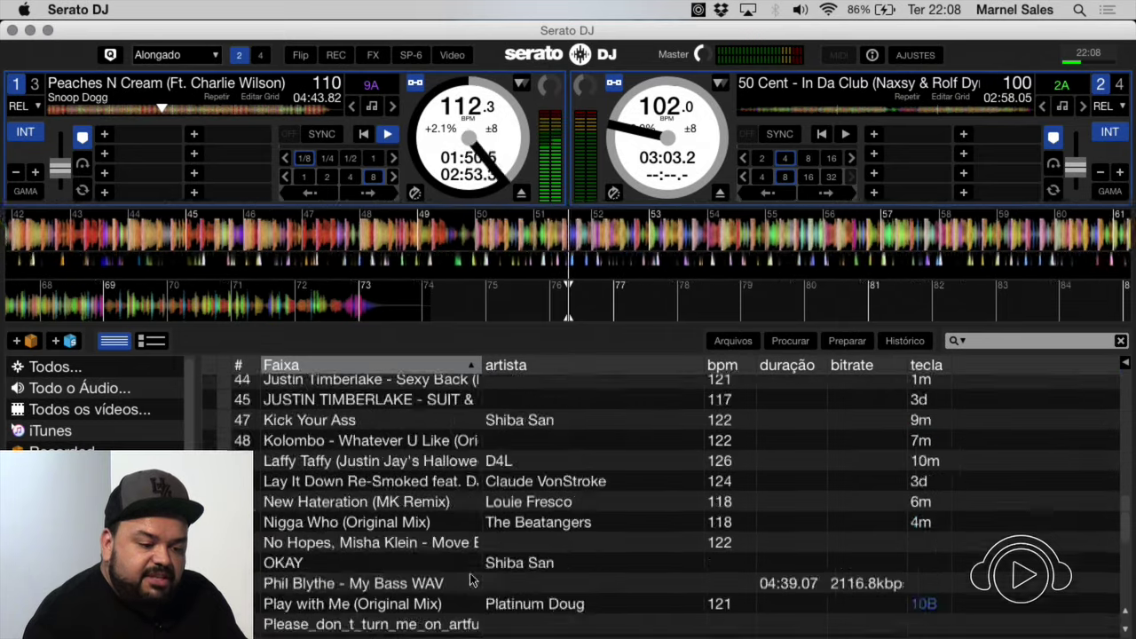
scroll(471, 579, "up", 5)
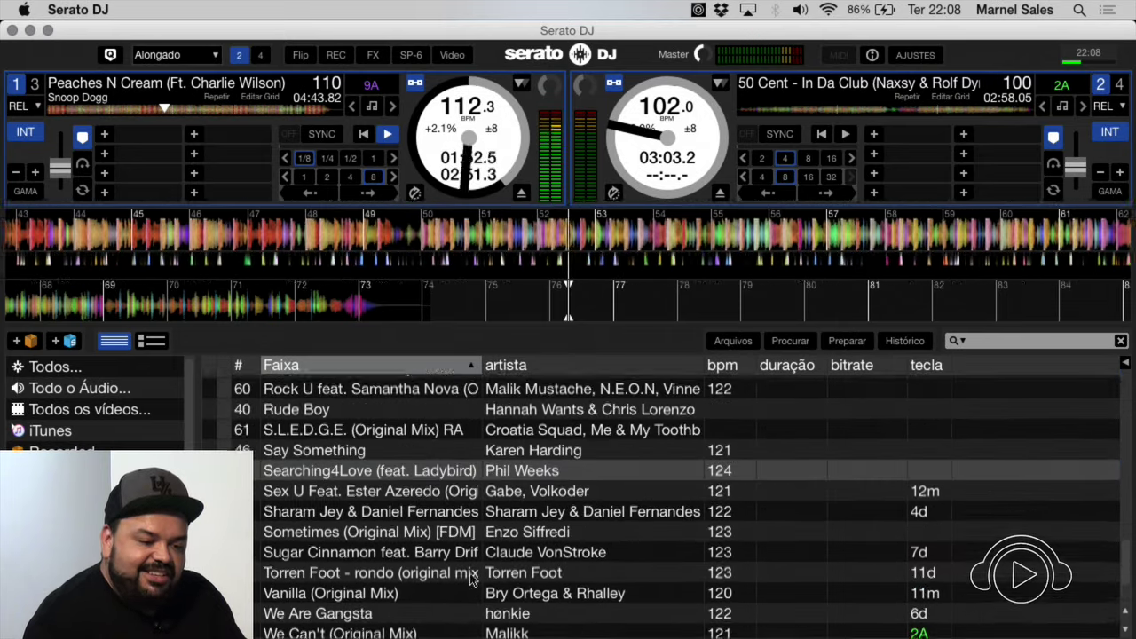
scroll(470, 578, "up", 10)
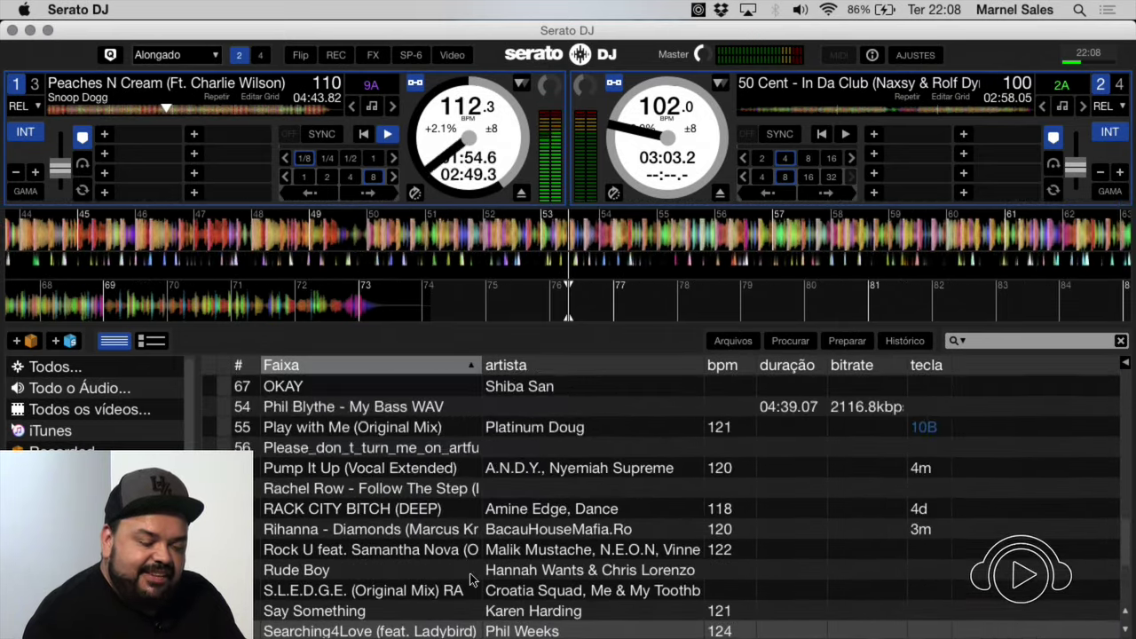
scroll(471, 578, "up", 8)
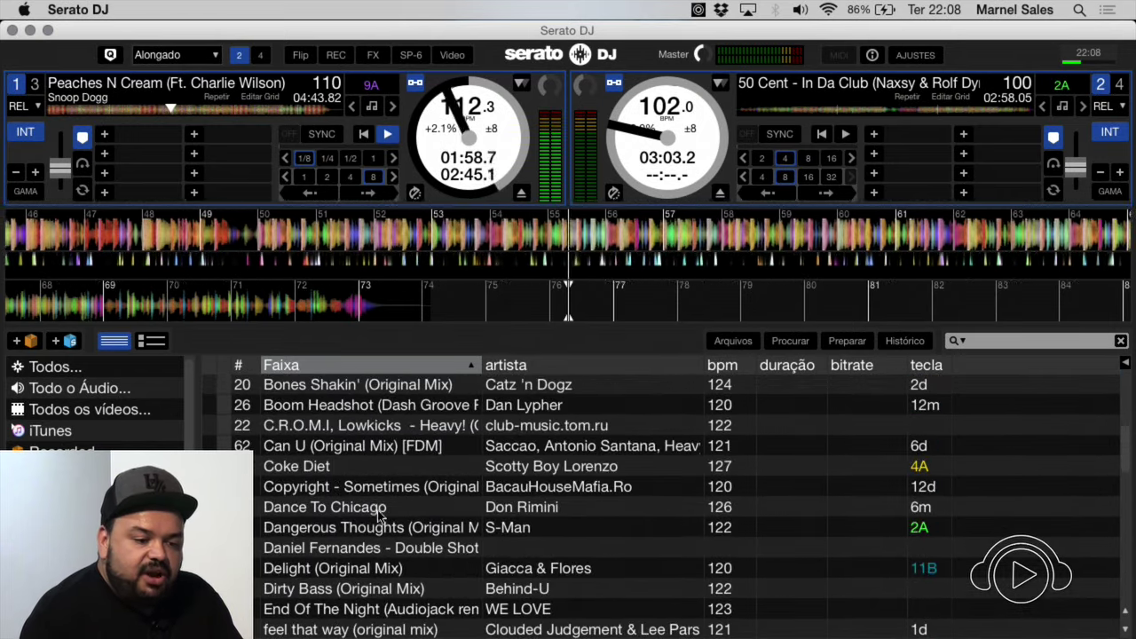
scroll(381, 515, "down", 6)
scroll(432, 543, "down", 3)
scroll(428, 544, "down", 5)
scroll(429, 543, "down", 1)
scroll(426, 426, "down", 5)
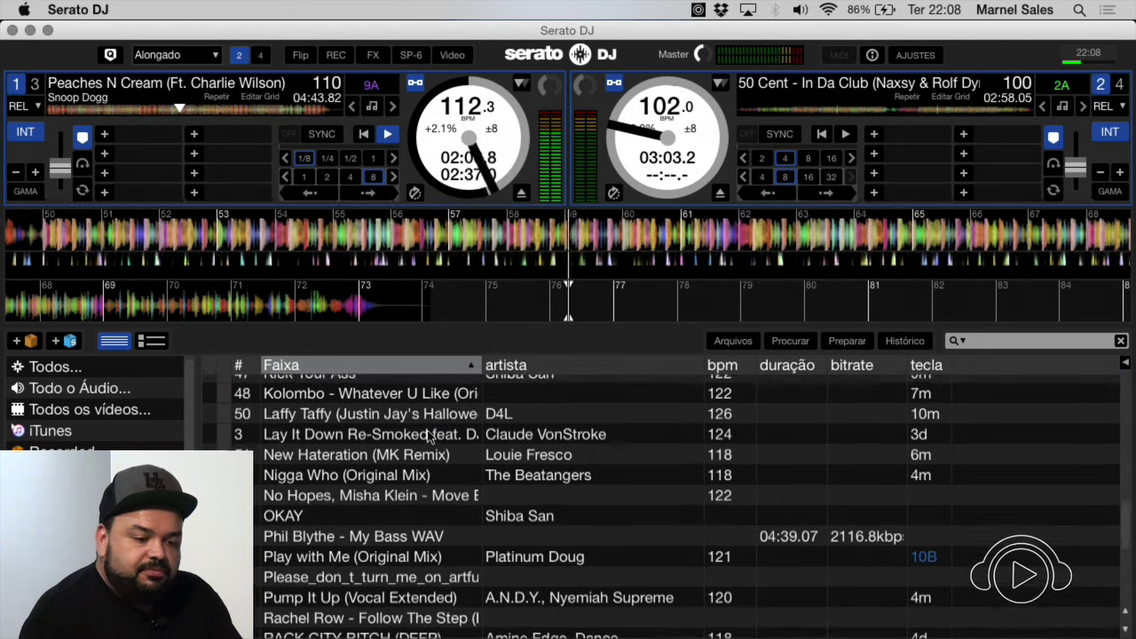
scroll(429, 435, "down", 2)
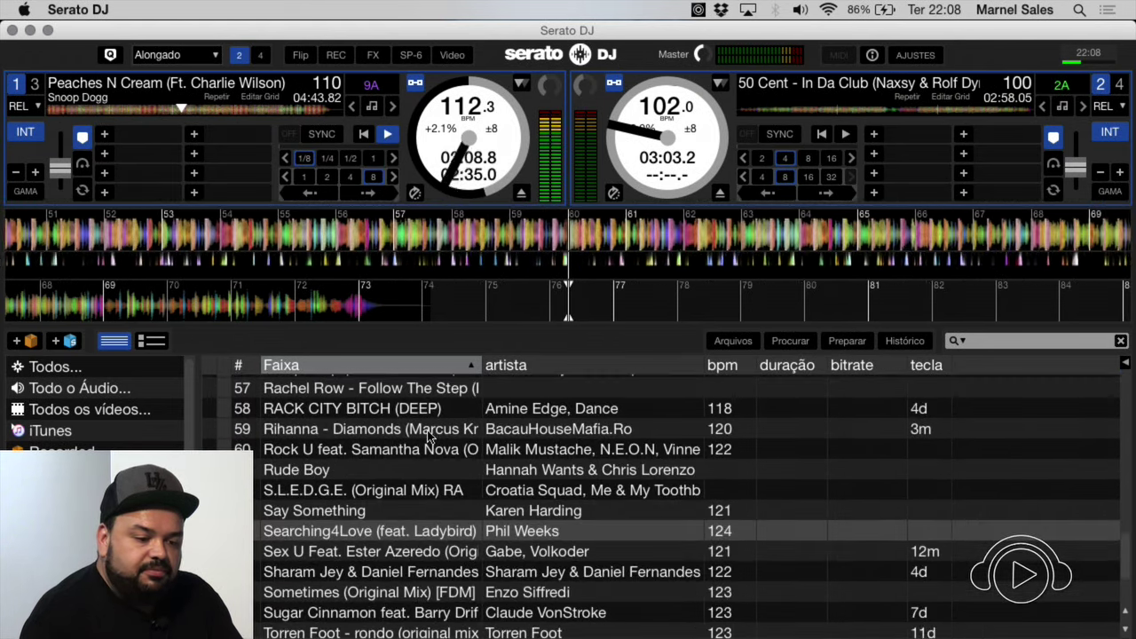
- Load Rock U feat. Samantha Nova and, in its place, S.L.E.D.G.E. (Original Mix) from the track list into deck 2
left_click(374, 451)
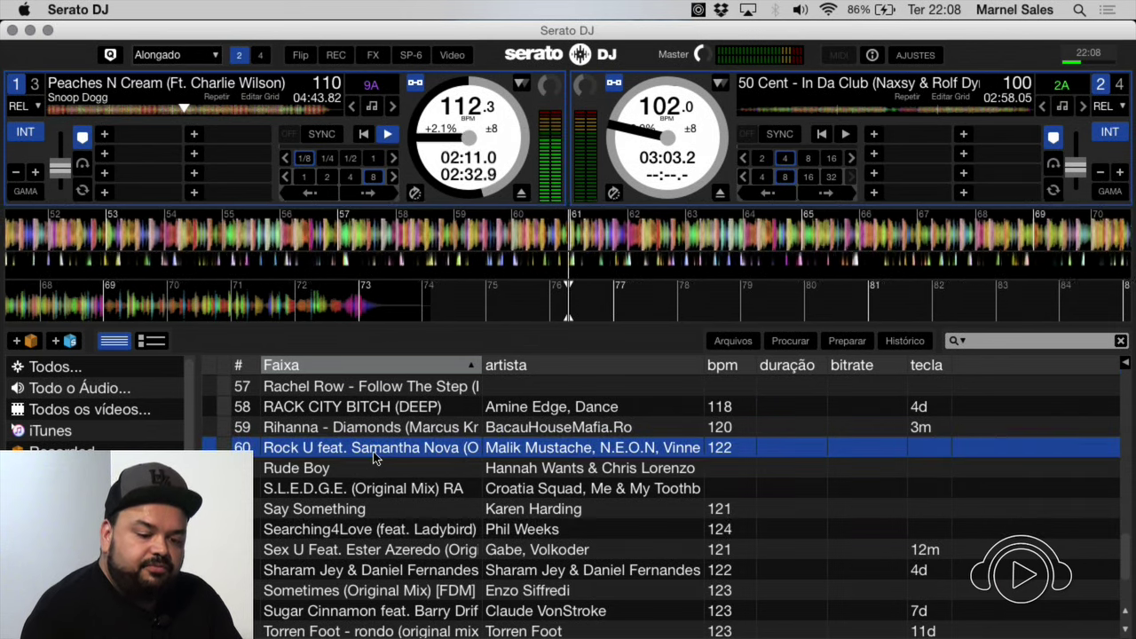
key("shift+Right")
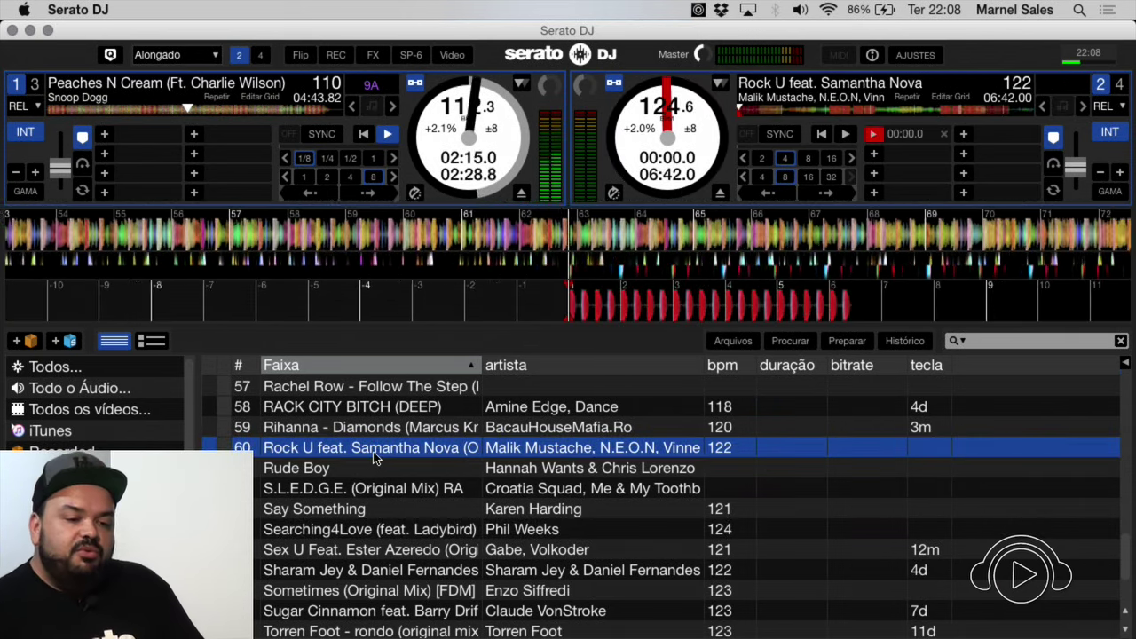
key("Down")
key("Down")
key("shift+Right")
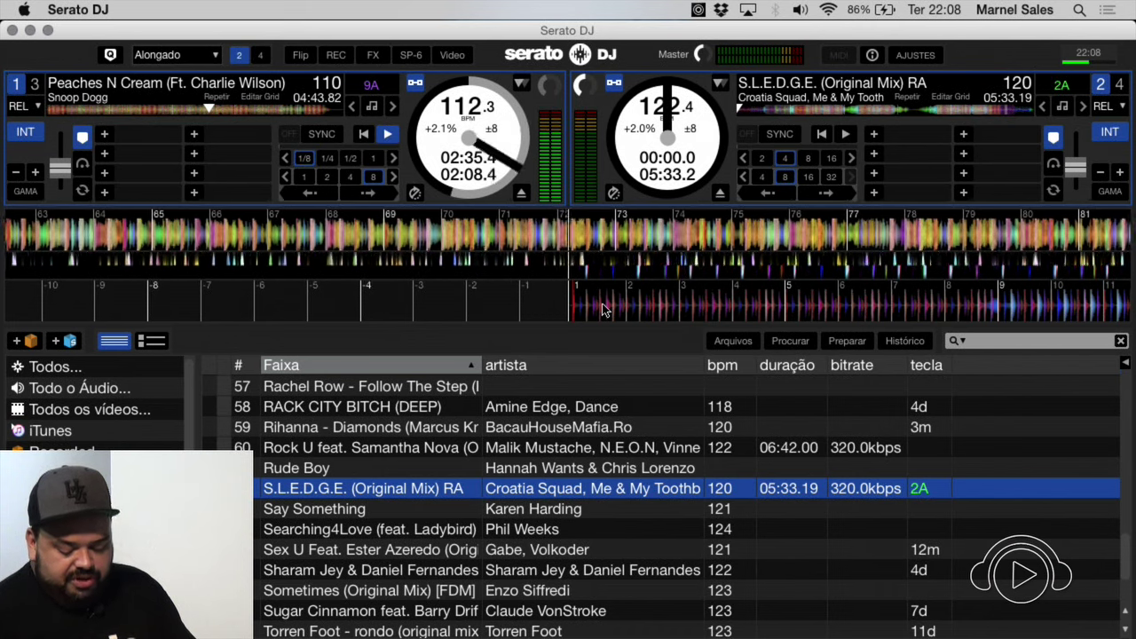
- Play S.L.E.D.G.E. on deck 2 and stop Peaches N Cream on deck 1
key("s")
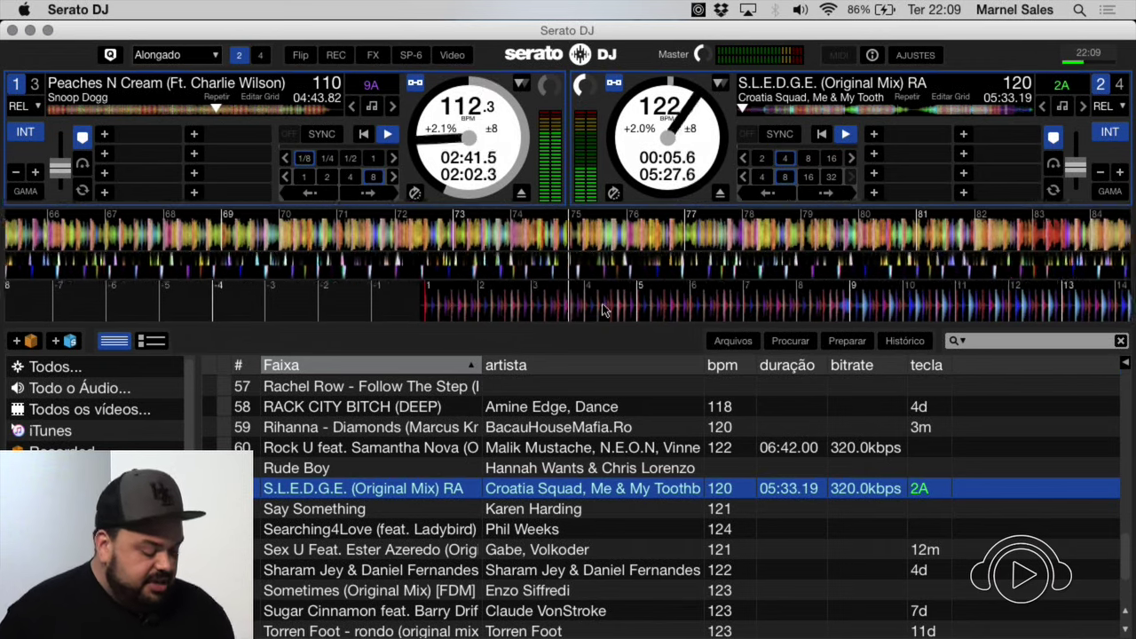
key("w")
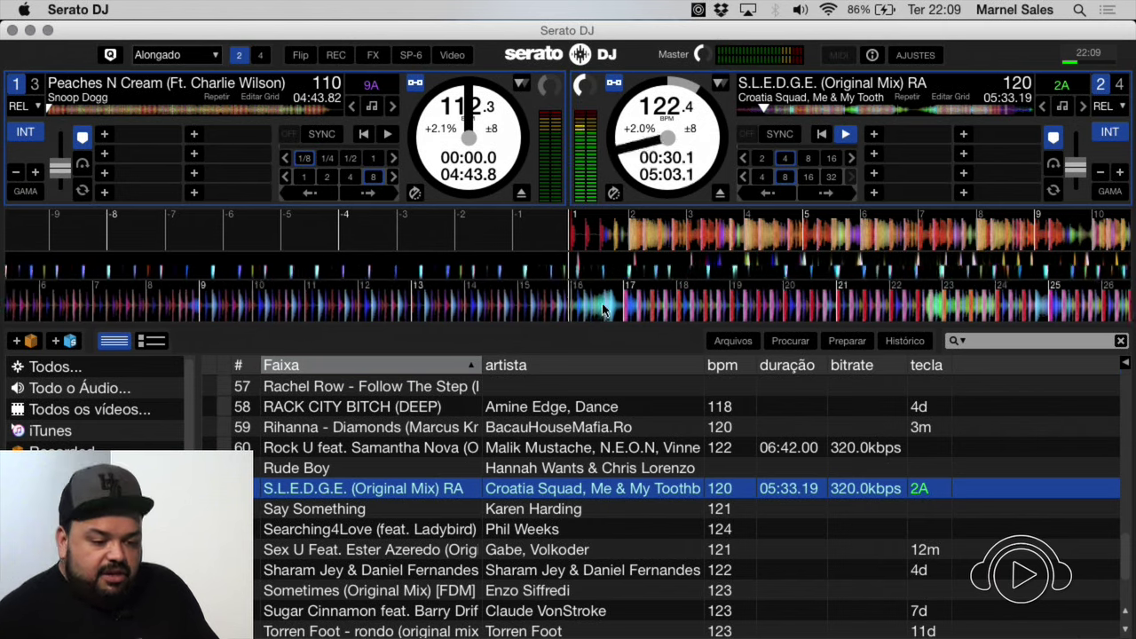
- Load the 122 BPM Sharam Jey & Daniel Fernandes track into deck 2
key("Down")
key("Down")
key("Down")
key("Down")
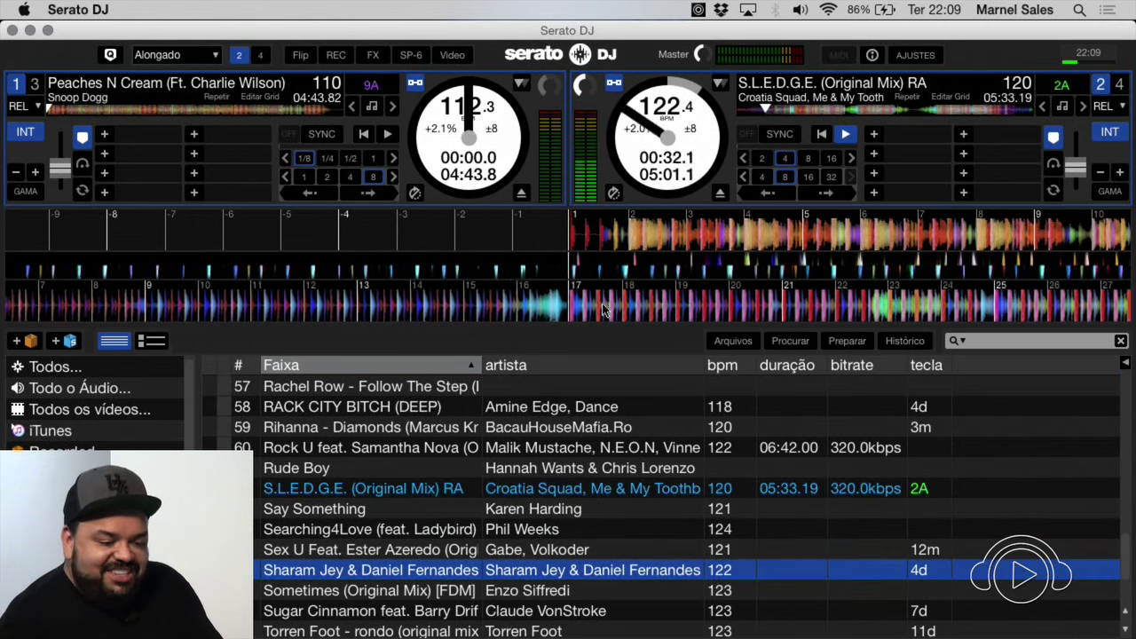
key("shift+Right")
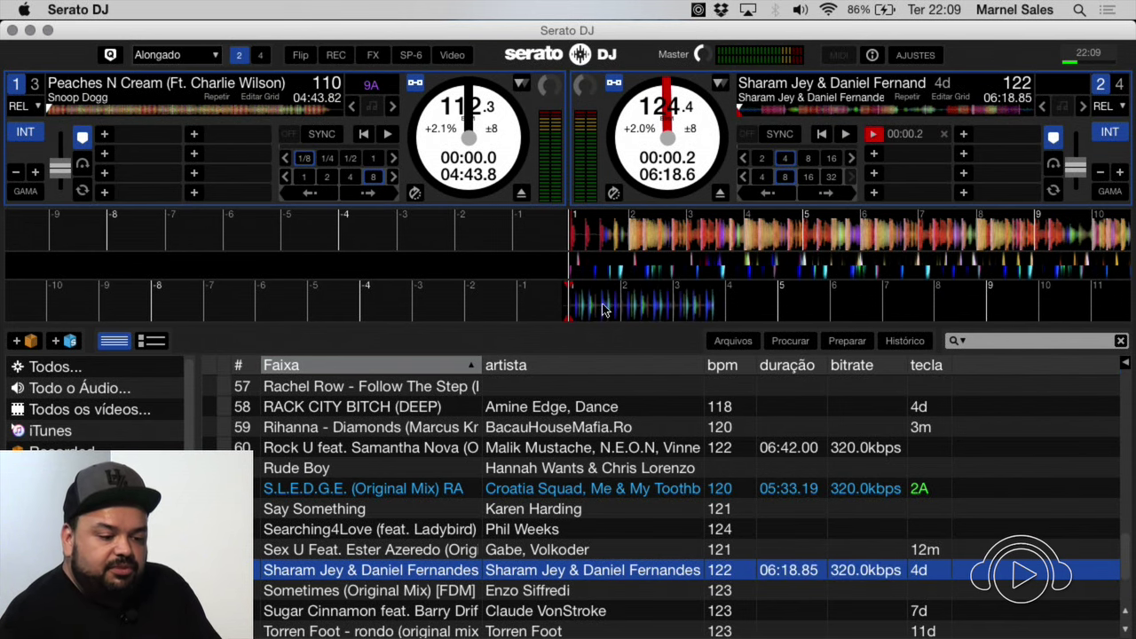
- Load Sugar Cinnamon by Claude VonStroke into deck 2
key("Down")
key("Down")
key("shift+Right")
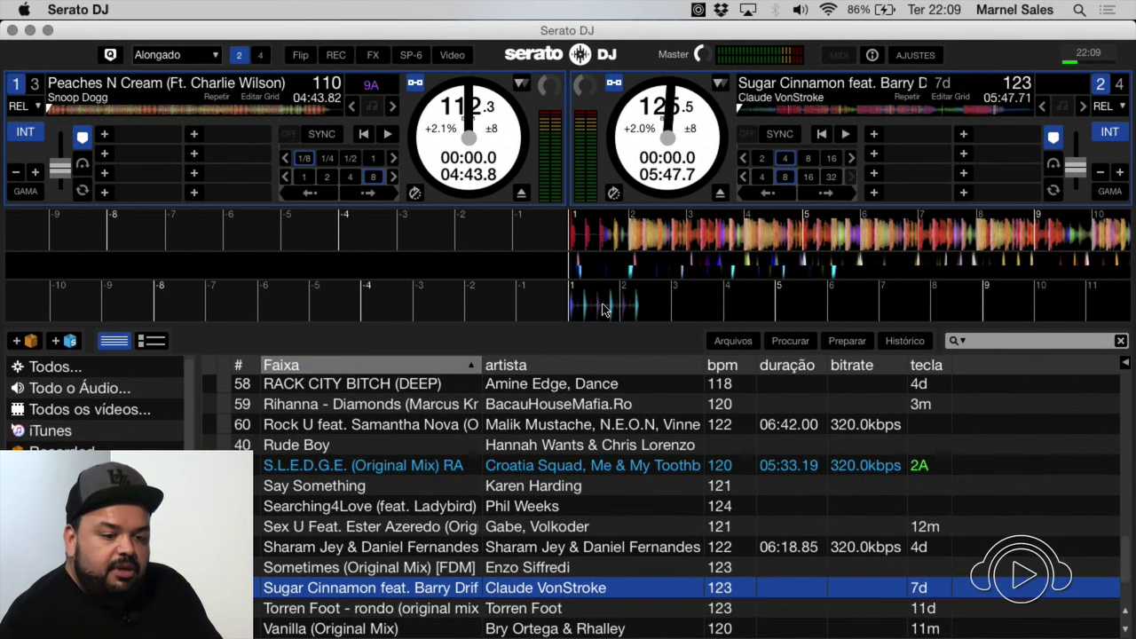
- Load We Can't (Original Mix) by Malikk into deck 2
key("Down")
key("Down")
key("Down")
key("Down")
key("shift+Right")
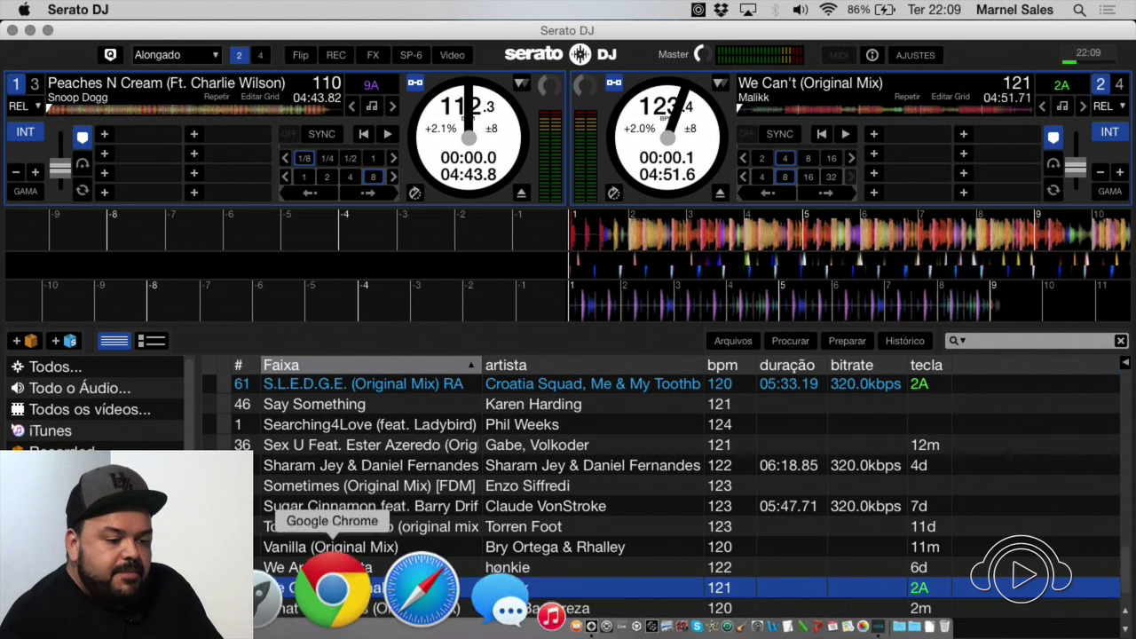
- Switch to Finder to view the DNBASS and Tropical Housee music folders and return to Serato DJ
left_click(340, 582)
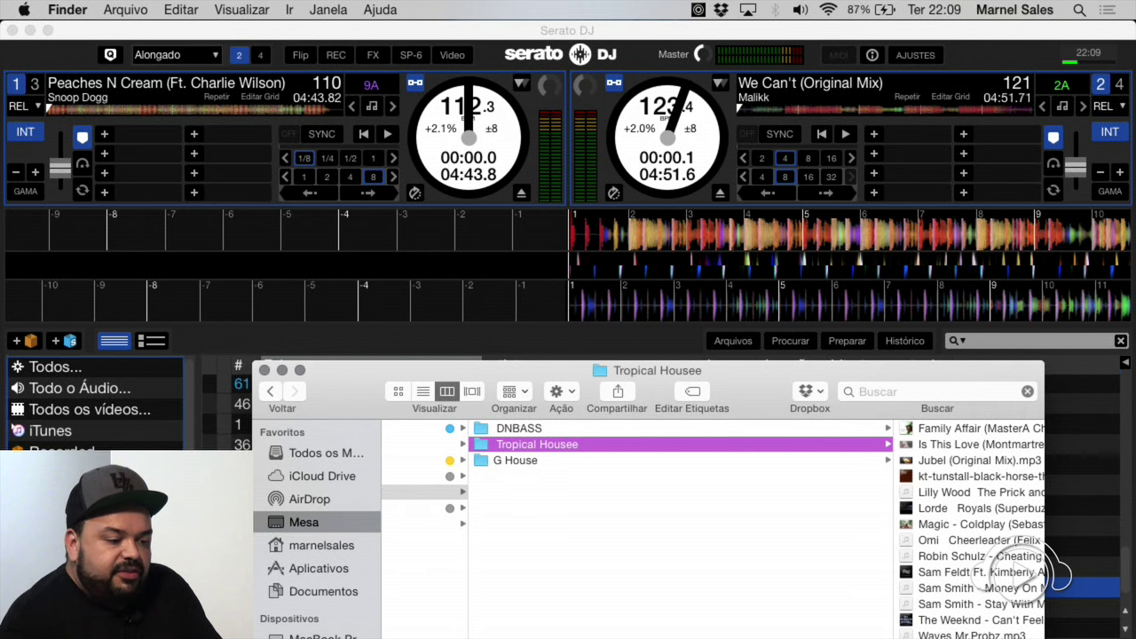
key("super+Tab")
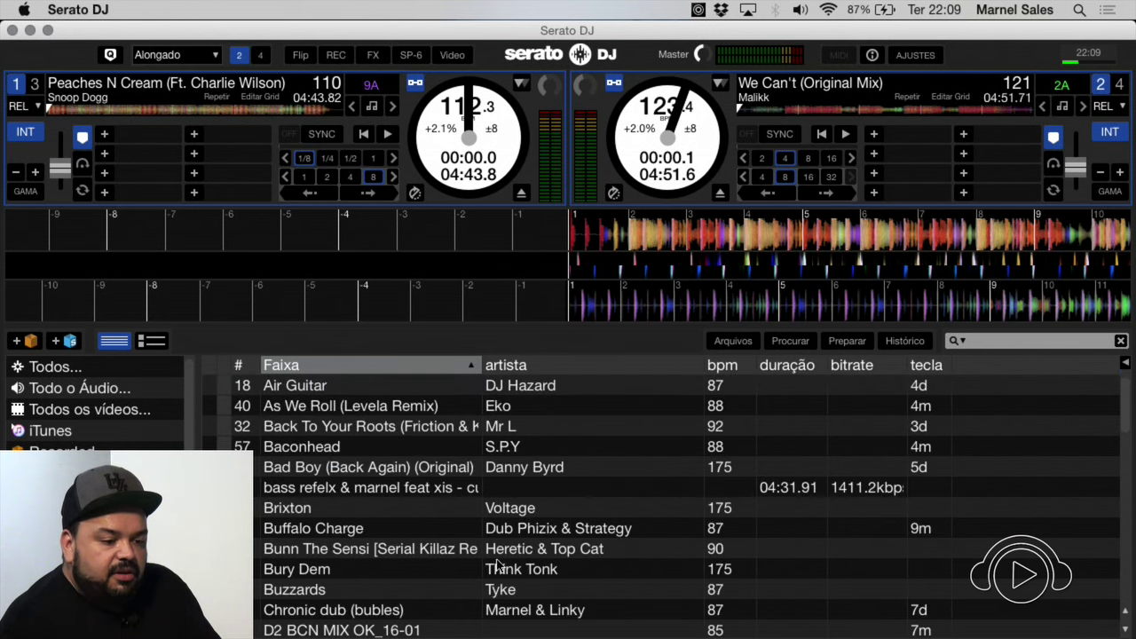
- Find Planet Dust by Bad Company among the drum and bass tracks, load it into deck 2 and play it
scroll(497, 564, "down", 15)
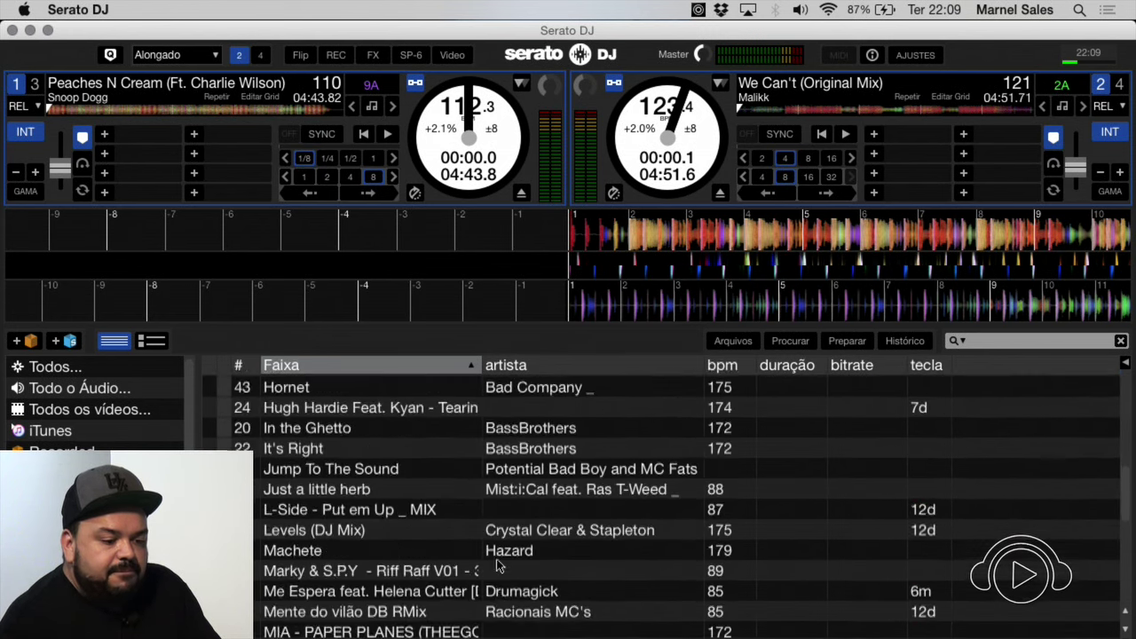
scroll(497, 565, "down", 5)
scroll(479, 546, "up", 3)
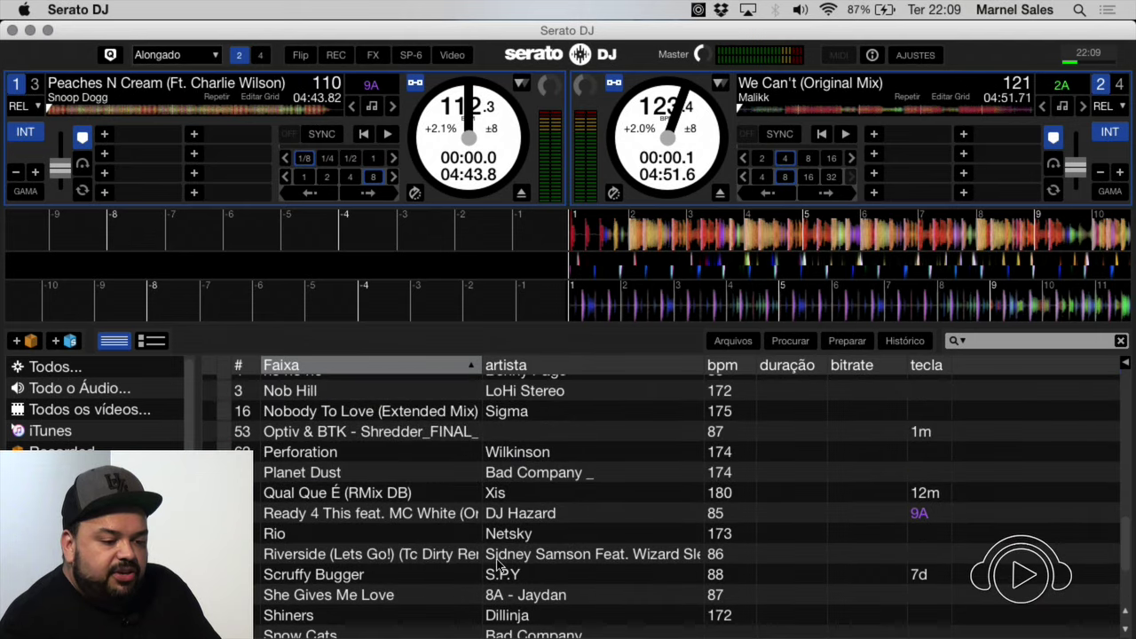
left_click(344, 491)
key("shift+Right")
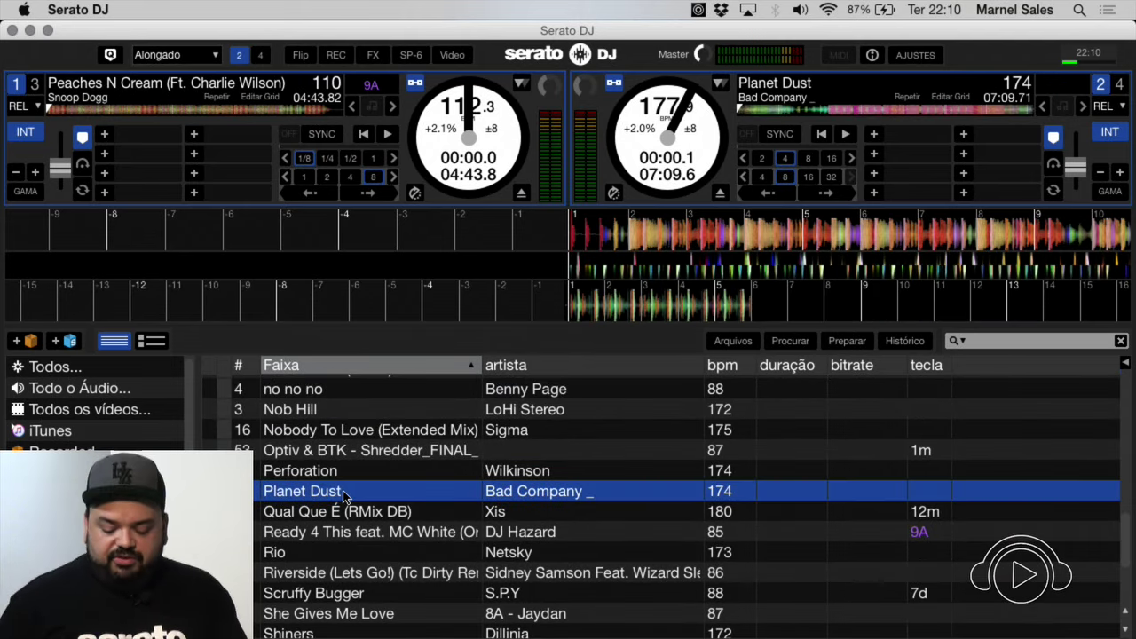
key("s")
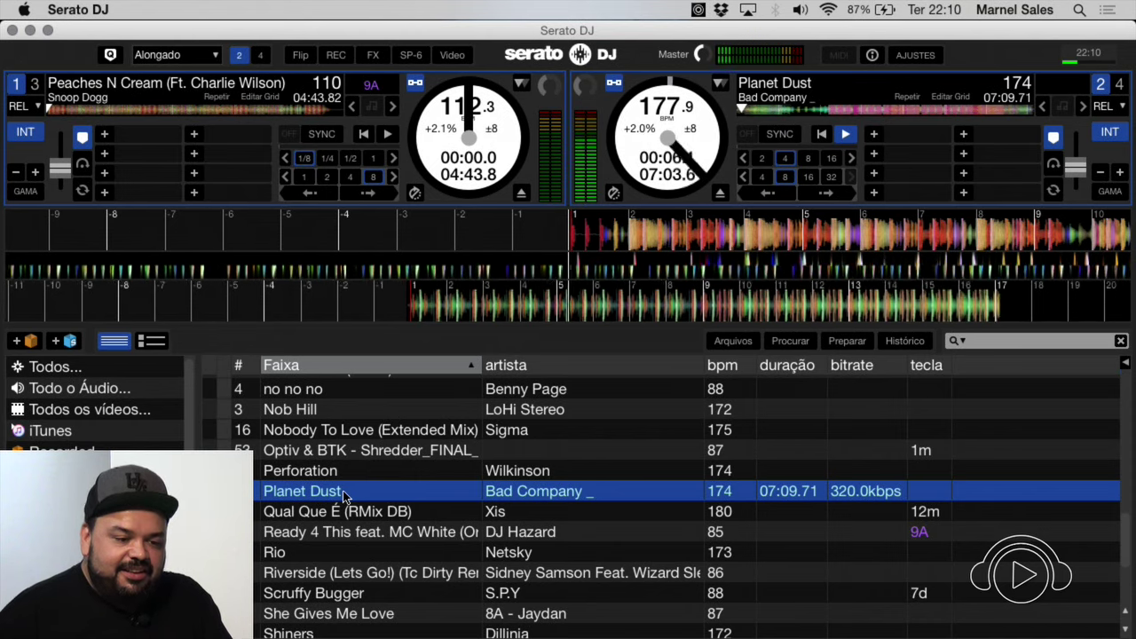
- Load Qual Que É (RMix DB) by Xis from the drum and bass tracks into deck 2
key("Down")
key("Down")
key("Down")
key("Up")
key("Up")
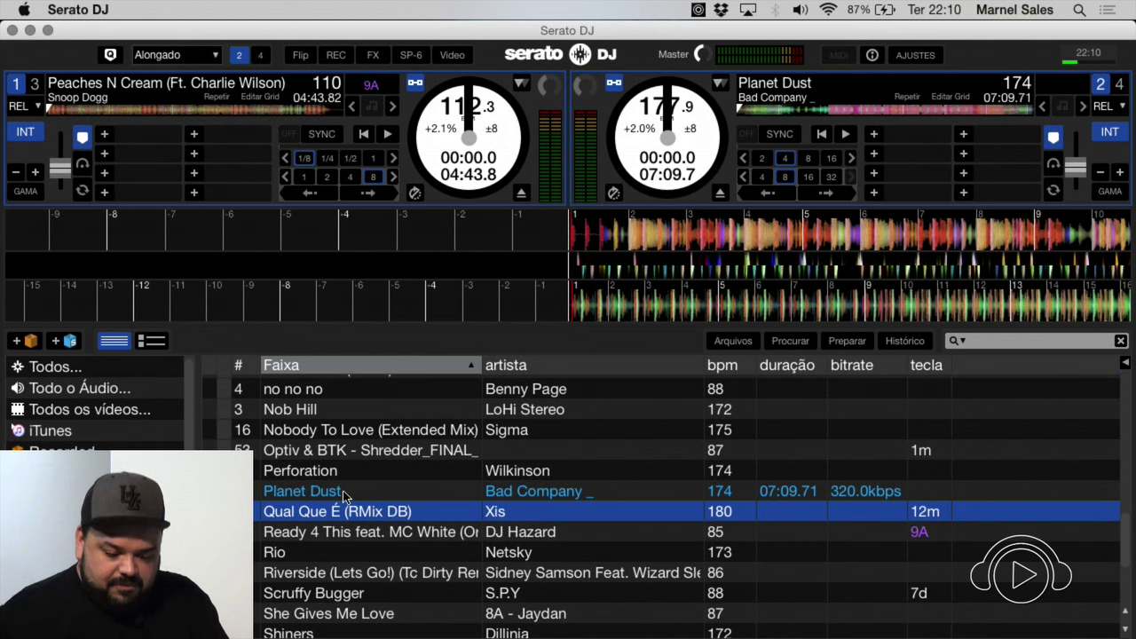
key("shift+Right")
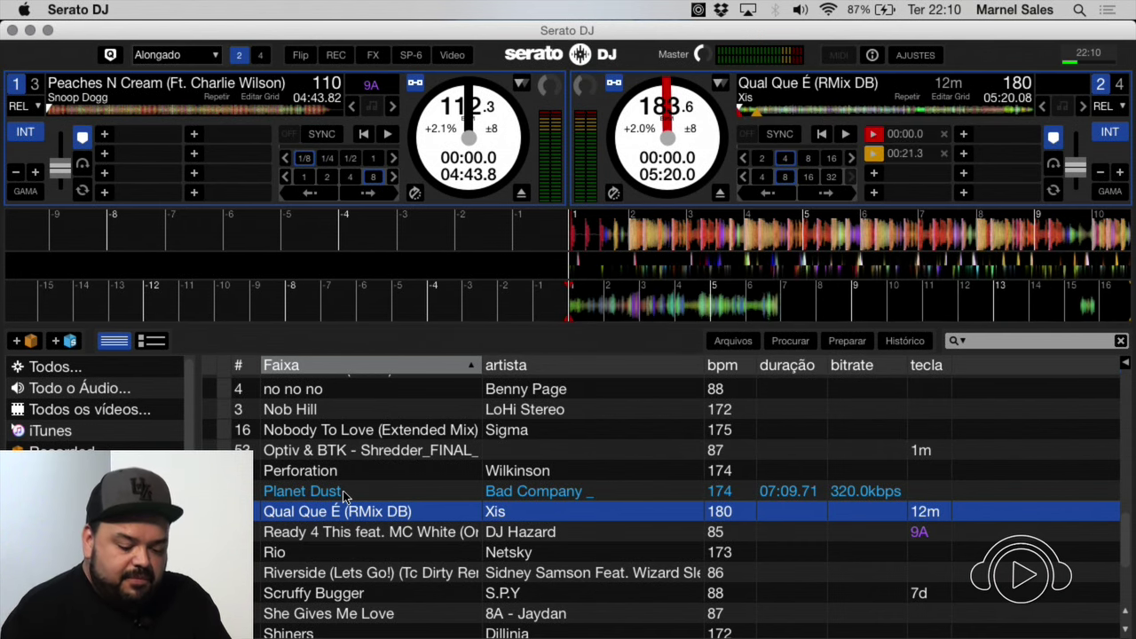
- Load Snow Cats by Bad Company into deck 2, play its opening and reload it at the start
key("Down")
key("Down")
key("Down")
key("Down")
key("Down")
key("Down")
key("Down")
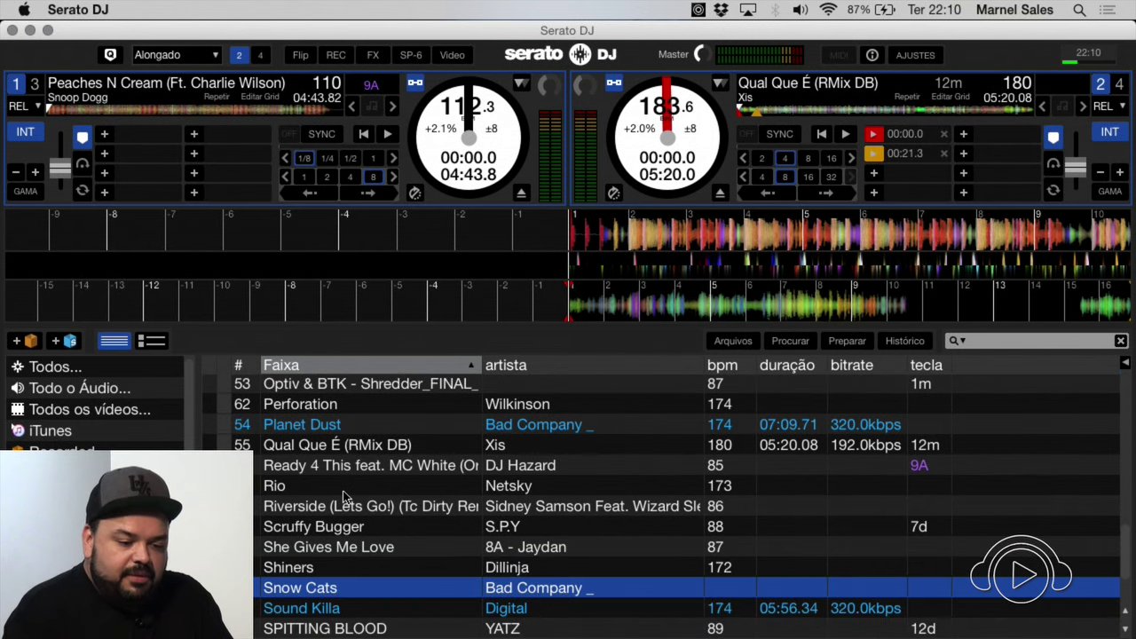
key("Up")
key("Down")
key("shift+Right")
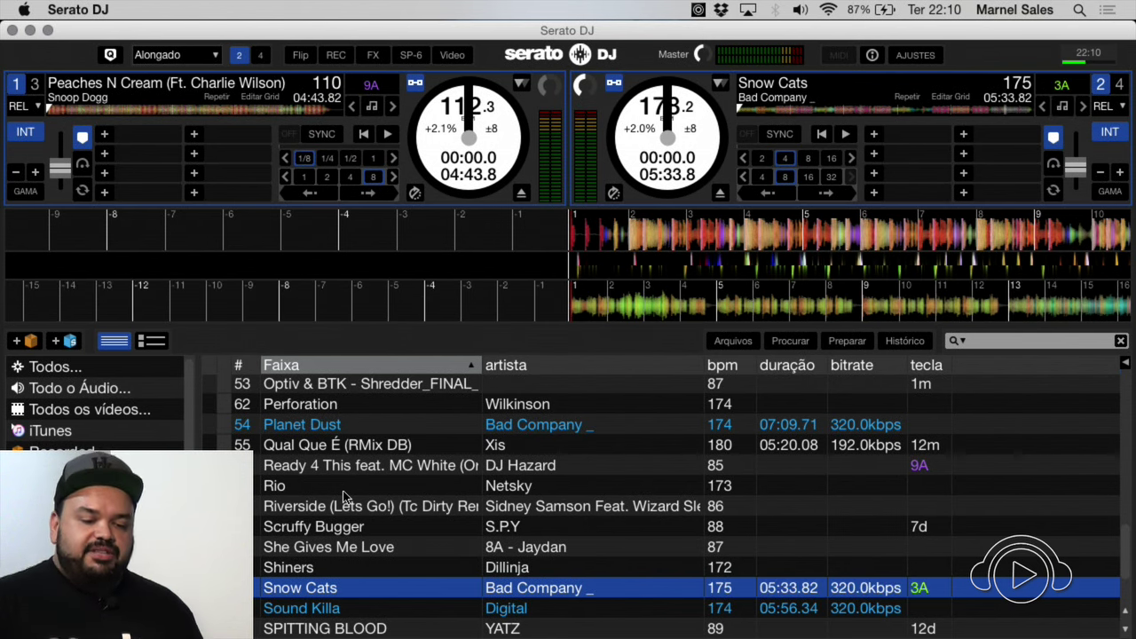
key("s")
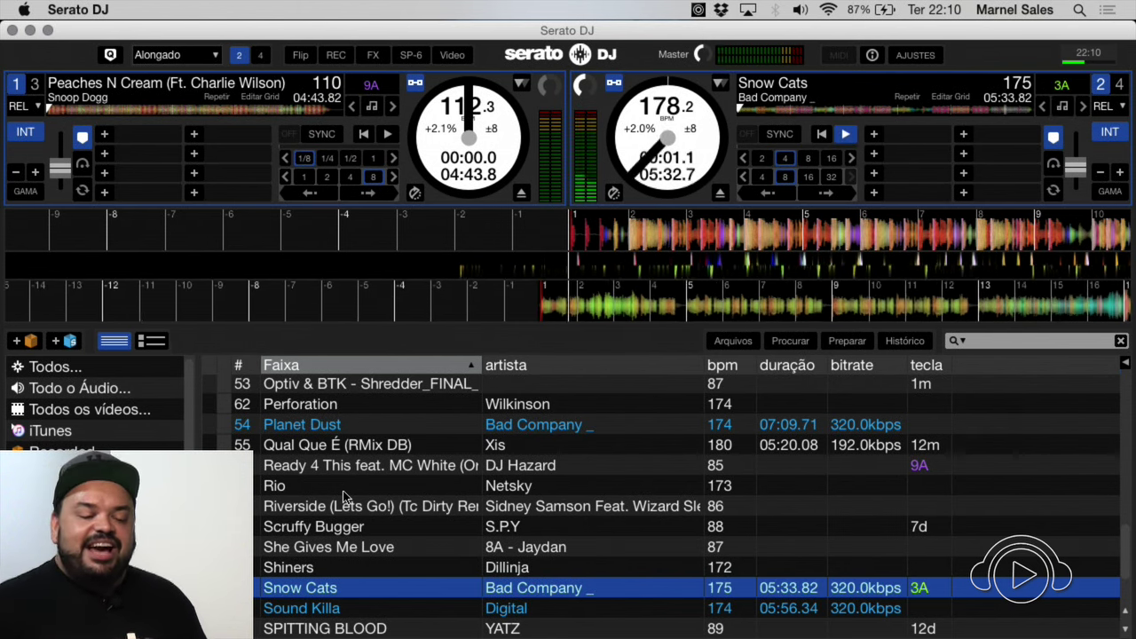
key("shift+Right")
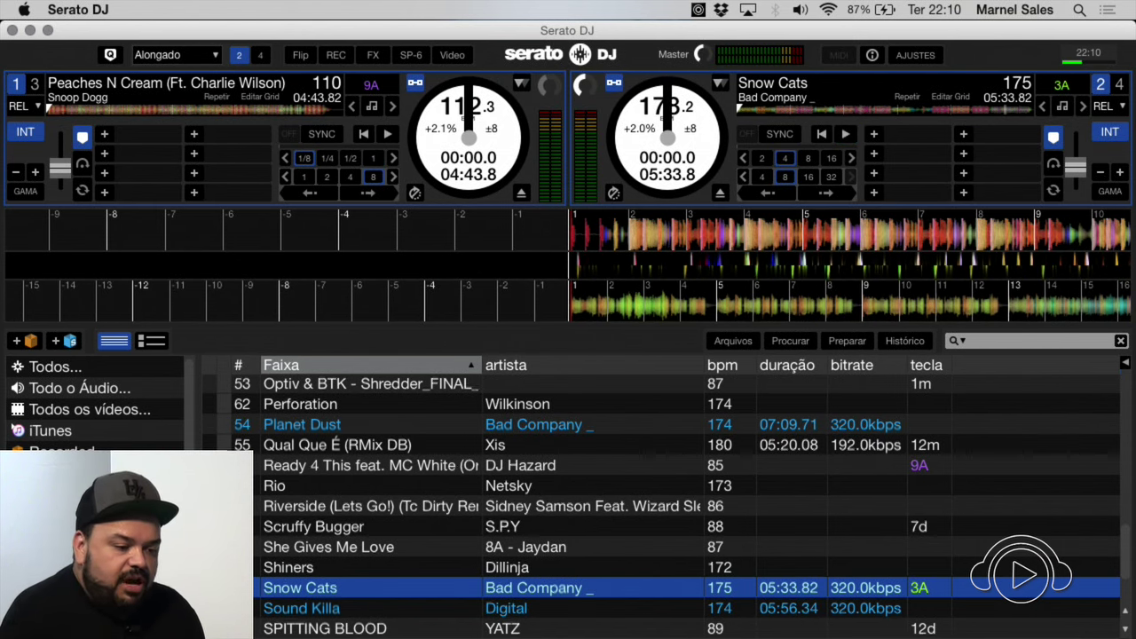
- Load the Sharam Jey & Daniel Fernandes track from the house list into deck 2 again and play it
scroll(439, 453, "down", 5)
left_click(426, 465)
key("shift+Right")
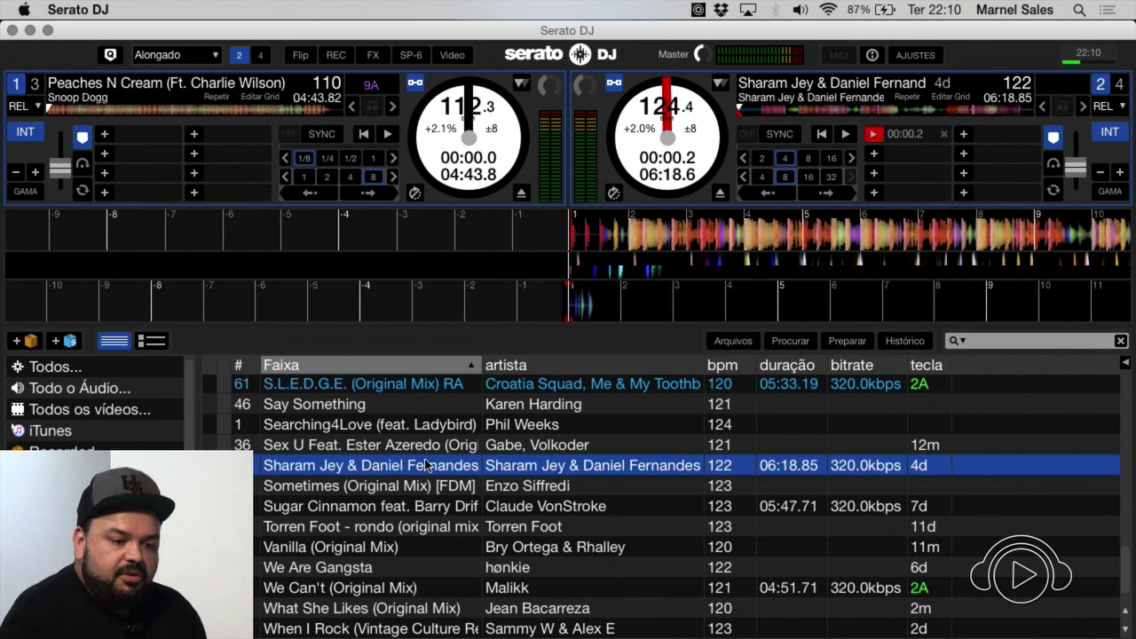
key("s")
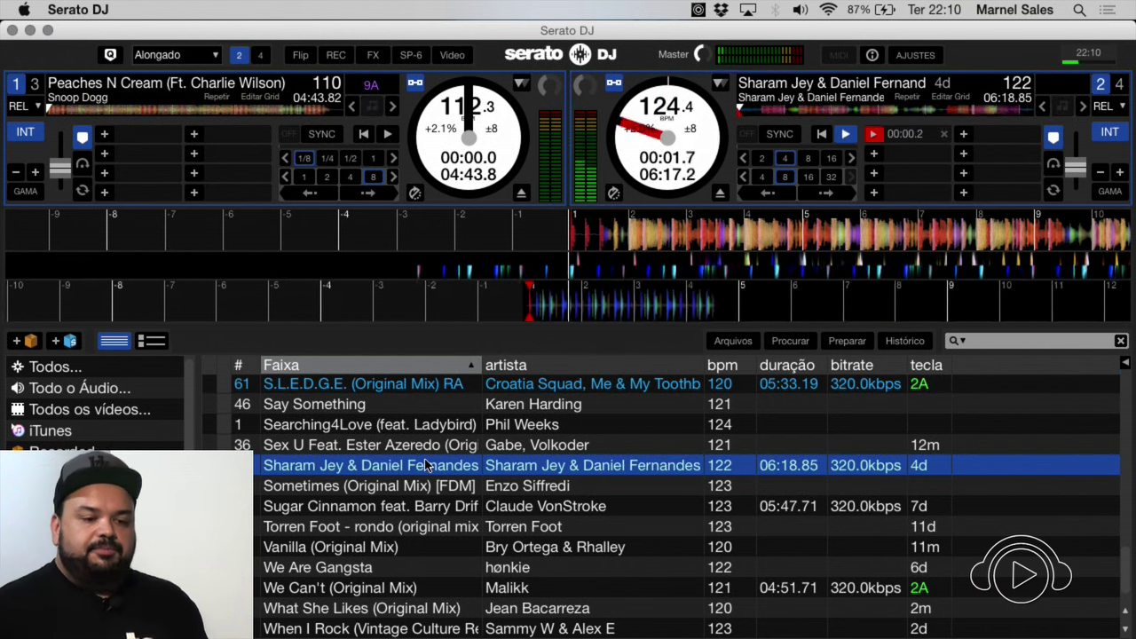
- Trigger deck 2's first cue point at 00:00.2 repeatedly to restart the track from its opening beat
key("6")
key("6")
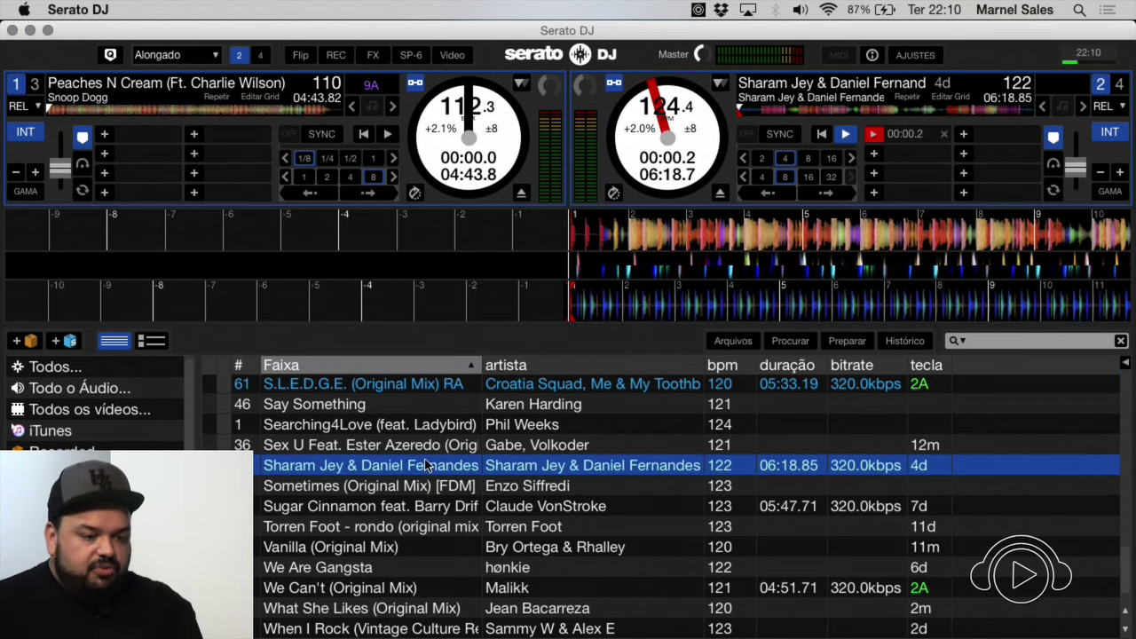
key("6")
key("6")
key("6")
key("6")
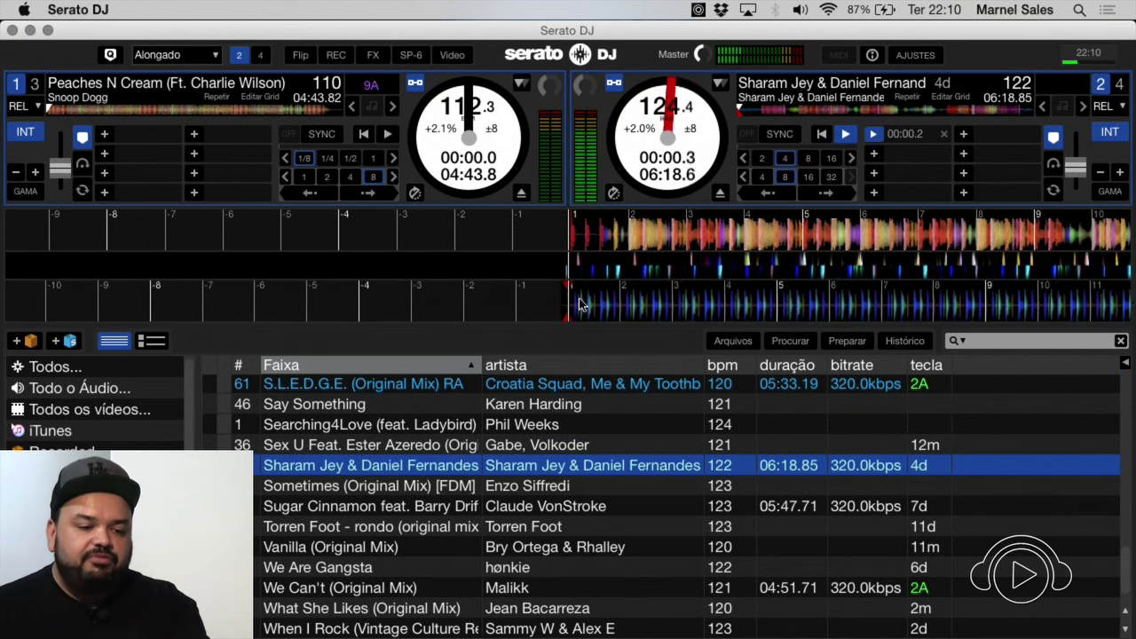
key("6")
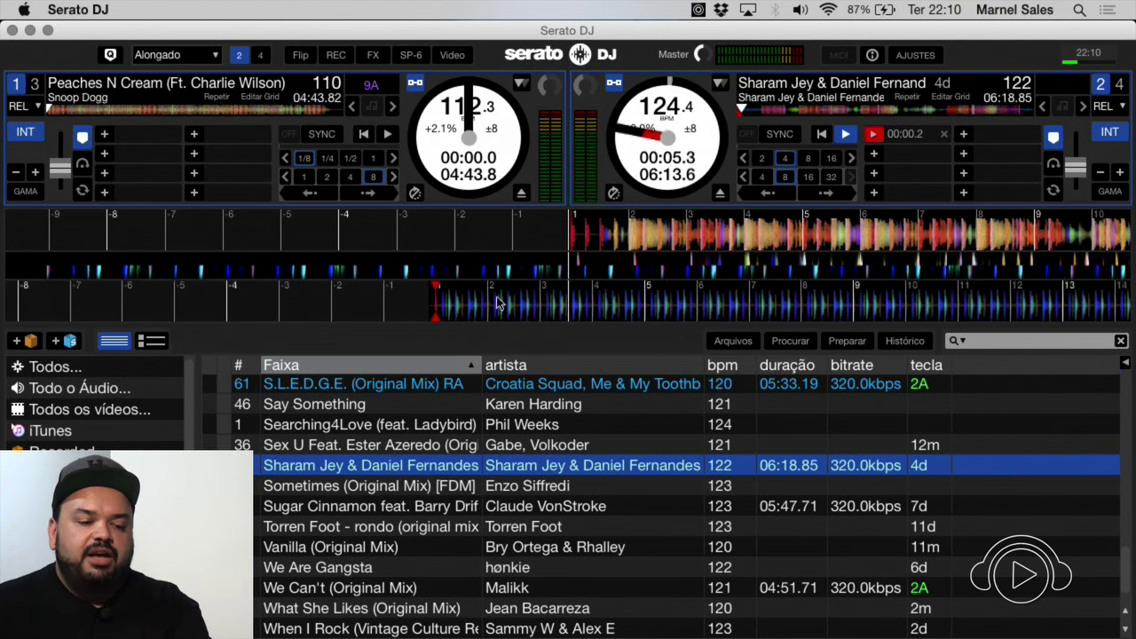
key("6")
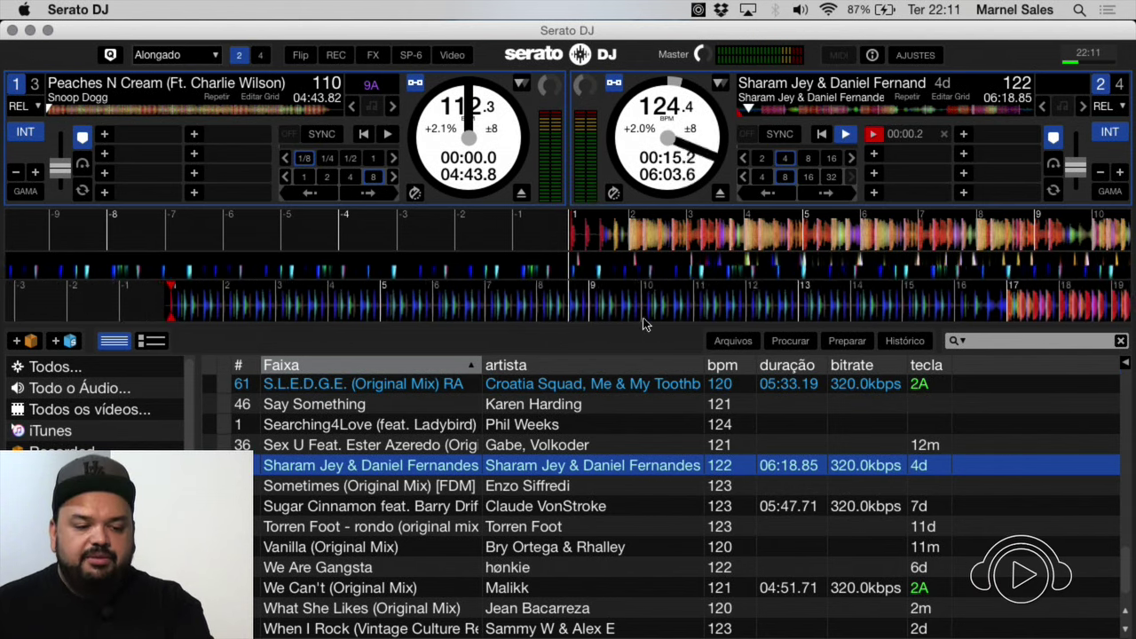
- Add cue points at 00:15.9 and 00:31.7 on deck 2 and return the track to its start
key("space")
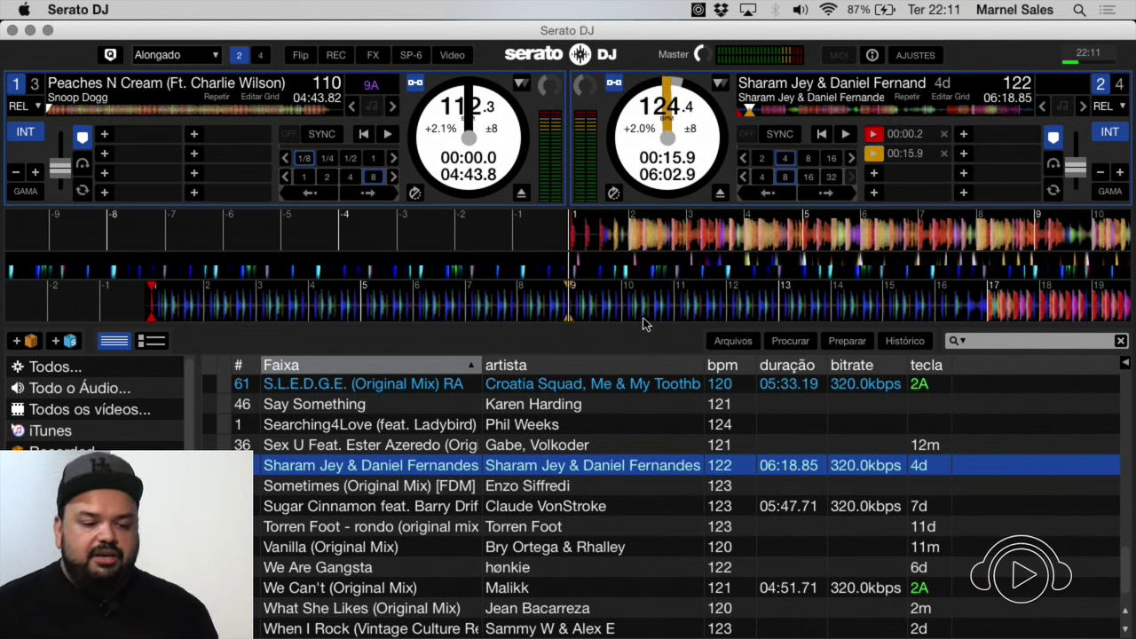
key("space")
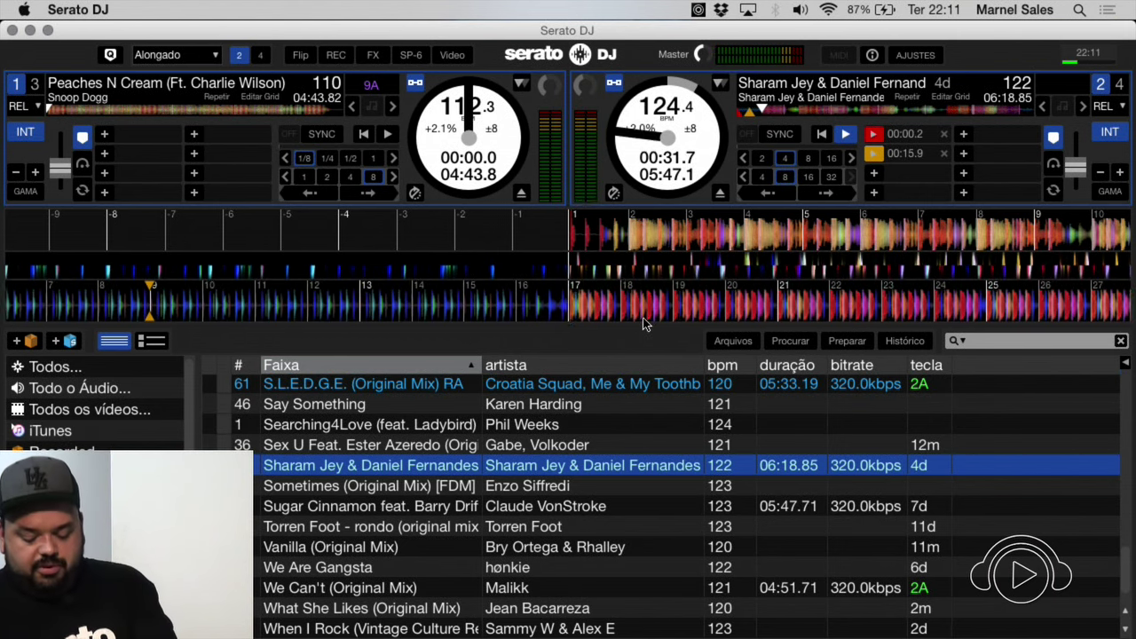
key("8")
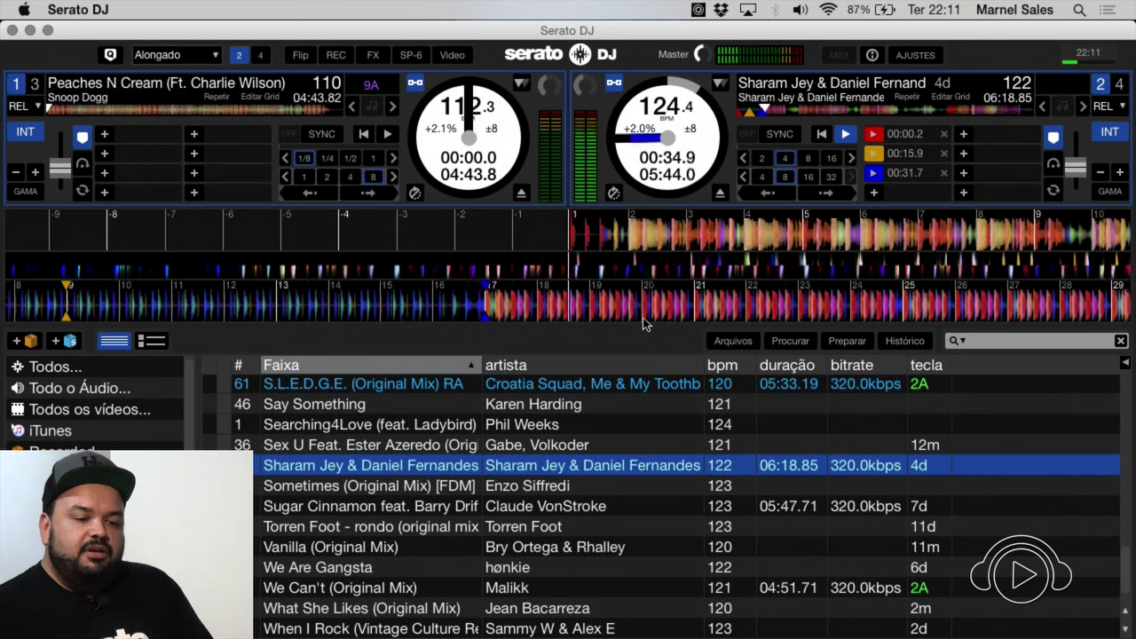
key("shift+Right")
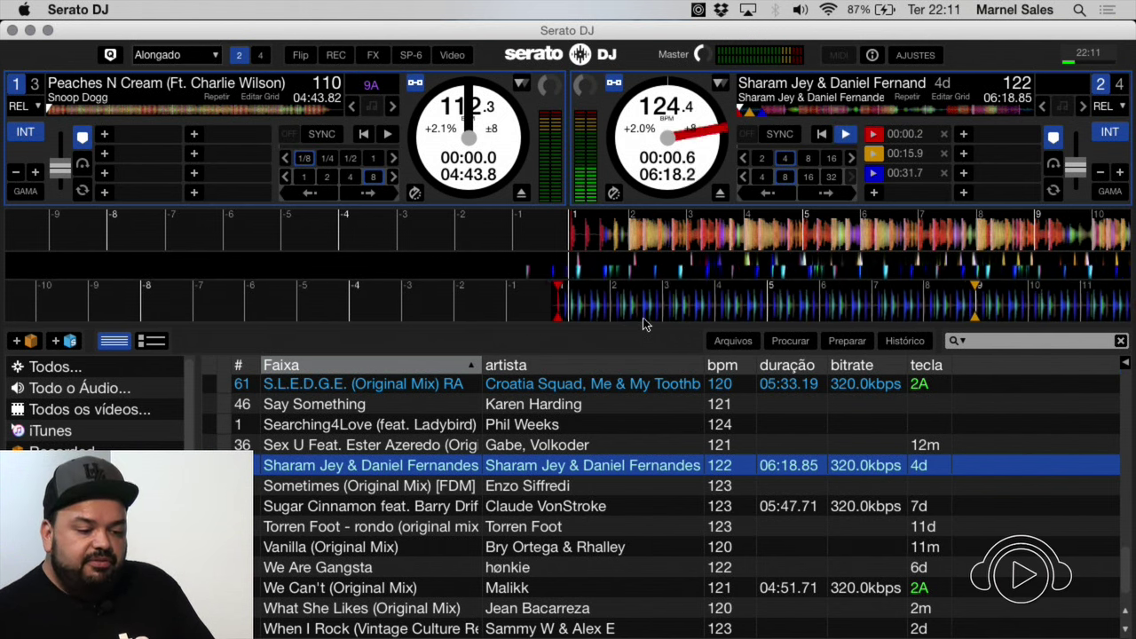
- Load Wiggle (Honkie Bootleg Remix) from the track list into deck 2
key("Down")
key("Down")
key("Down")
key("Down")
key("Down")
key("Down")
key("Down")
key("Down")
key("Down")
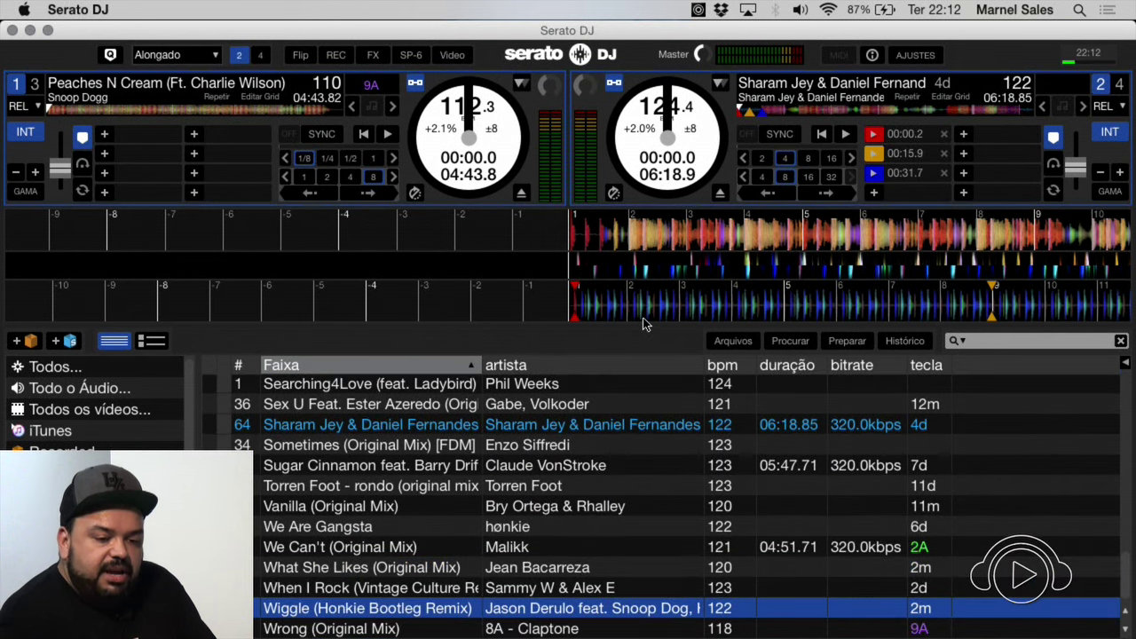
key("shift+Right")
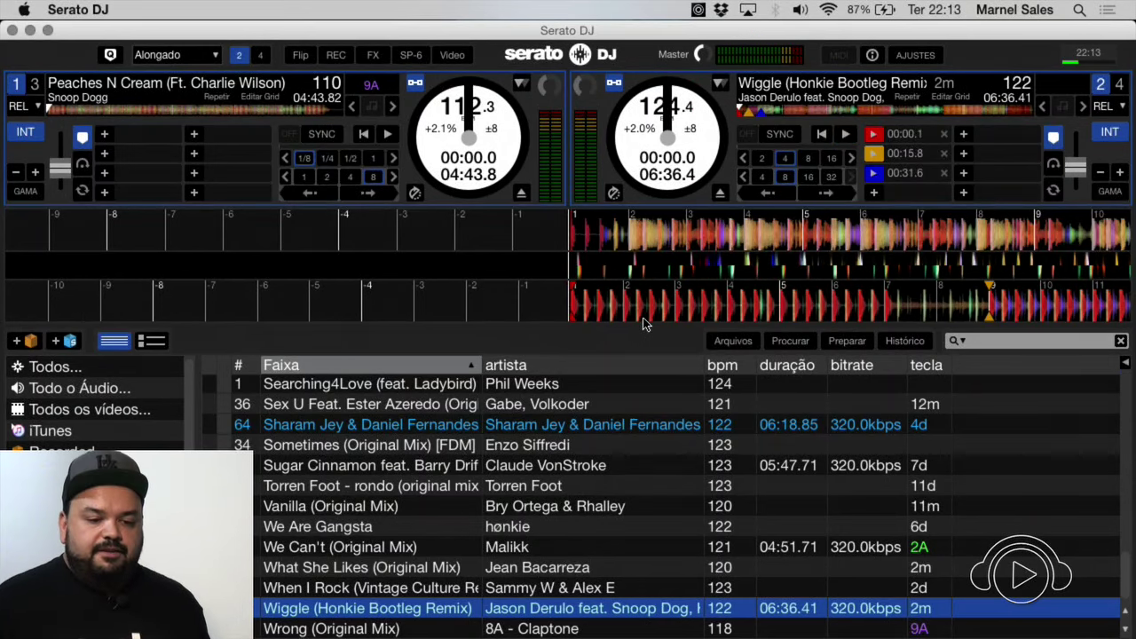
- Search the current track list for "awe" and switch to the complete Todos library
left_click(995, 343)
type("awe")
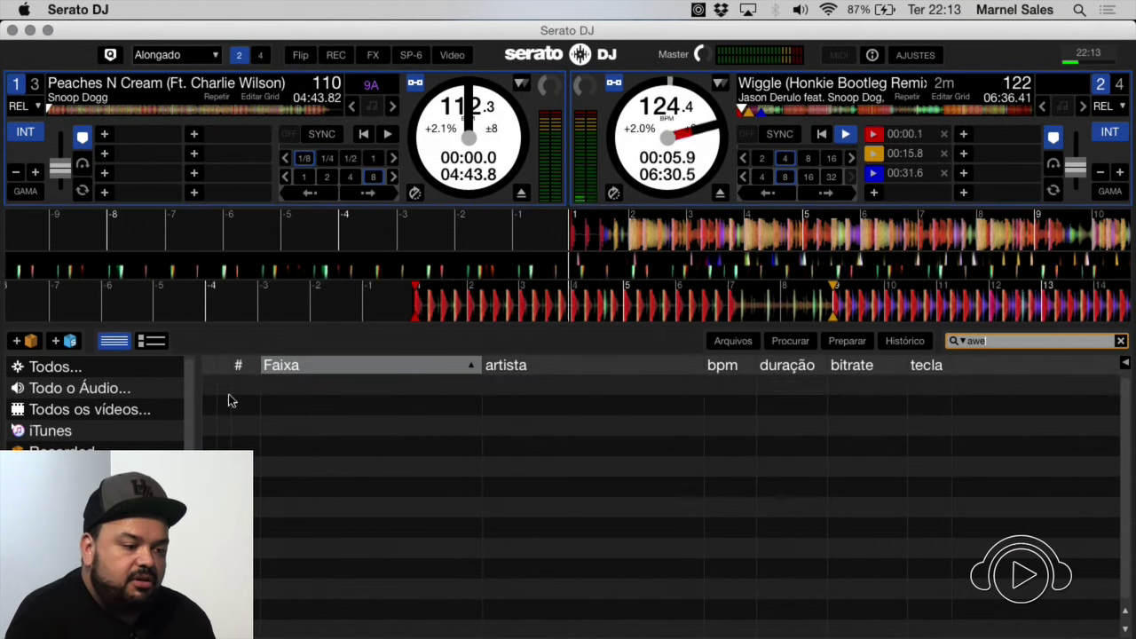
left_click(60, 367)
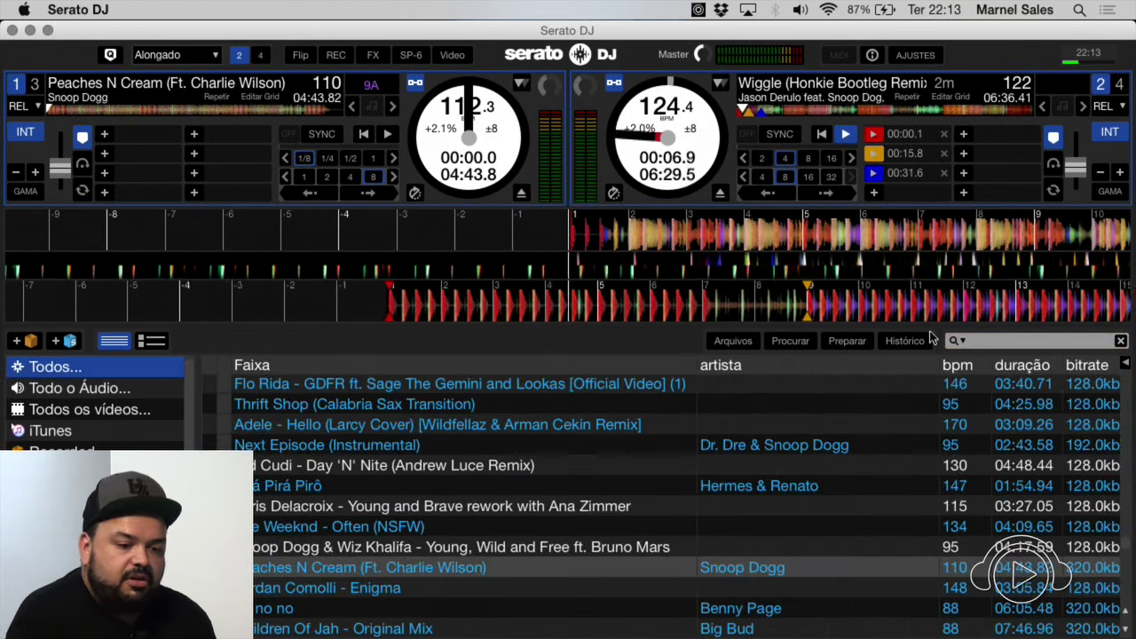
- Search the complete library for "awe" and load DON'T GO by Awesome 3 into deck 1
left_click(982, 343)
type("awe")
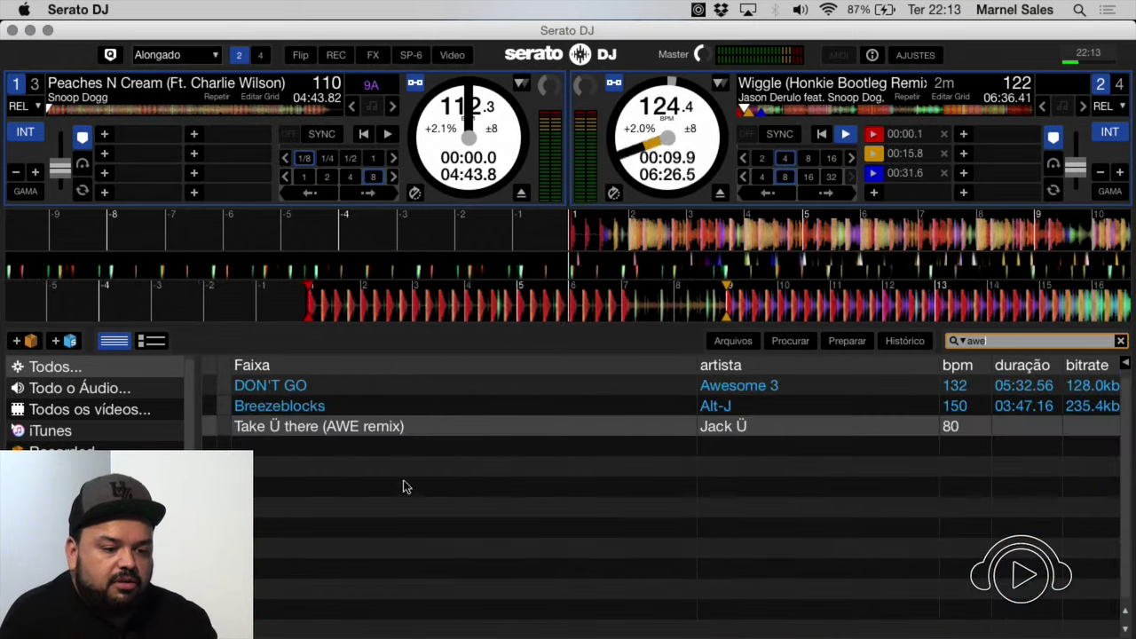
left_click(521, 392)
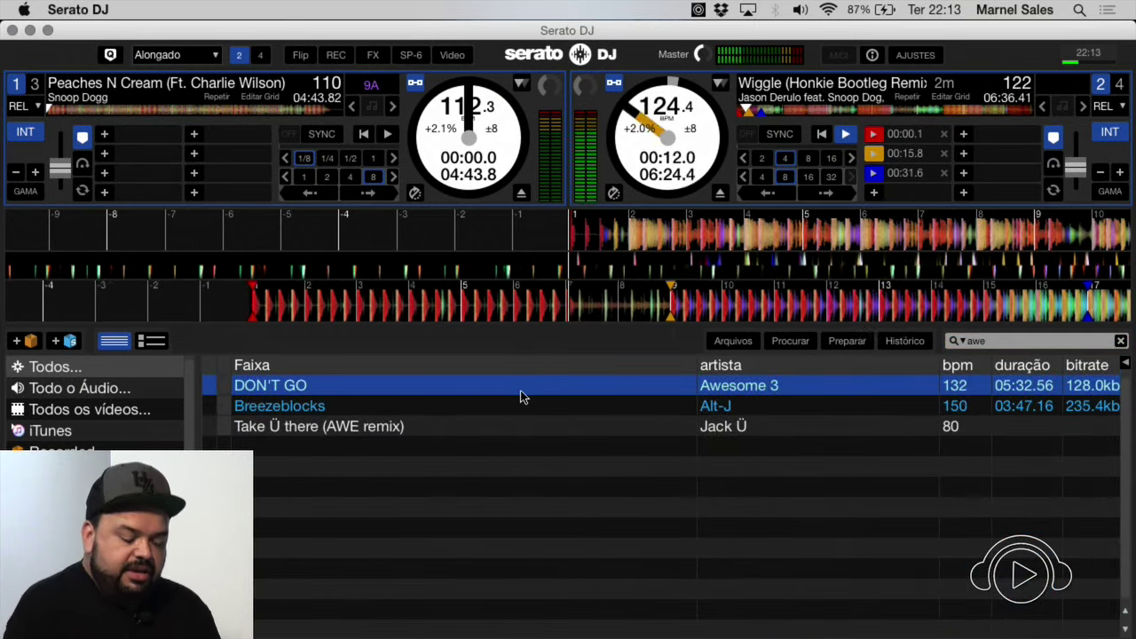
key("shift+Left")
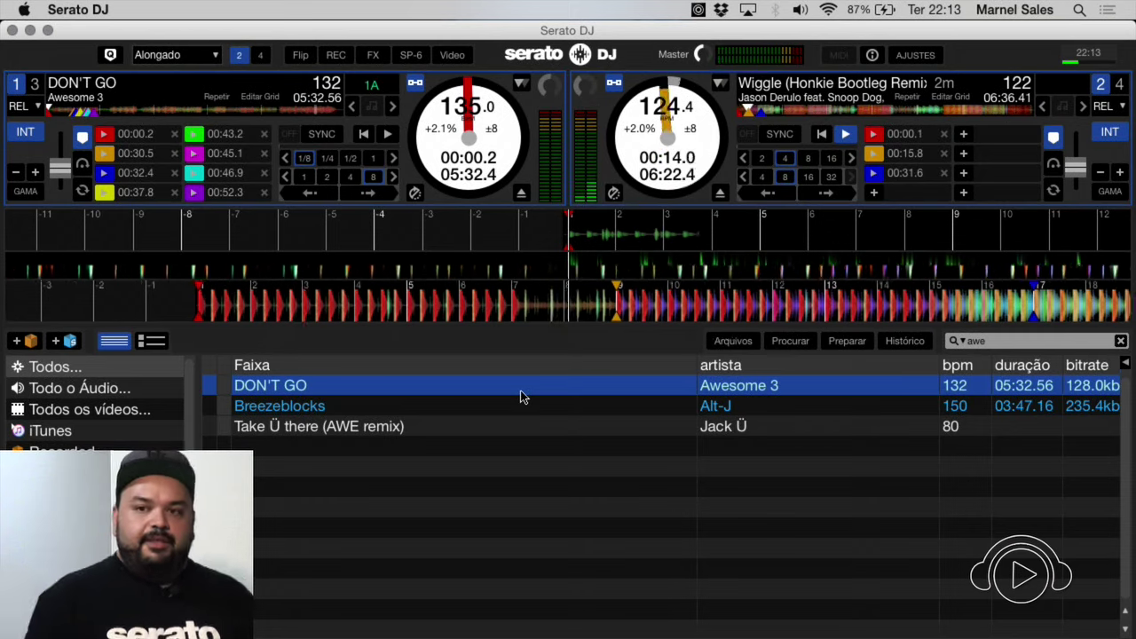
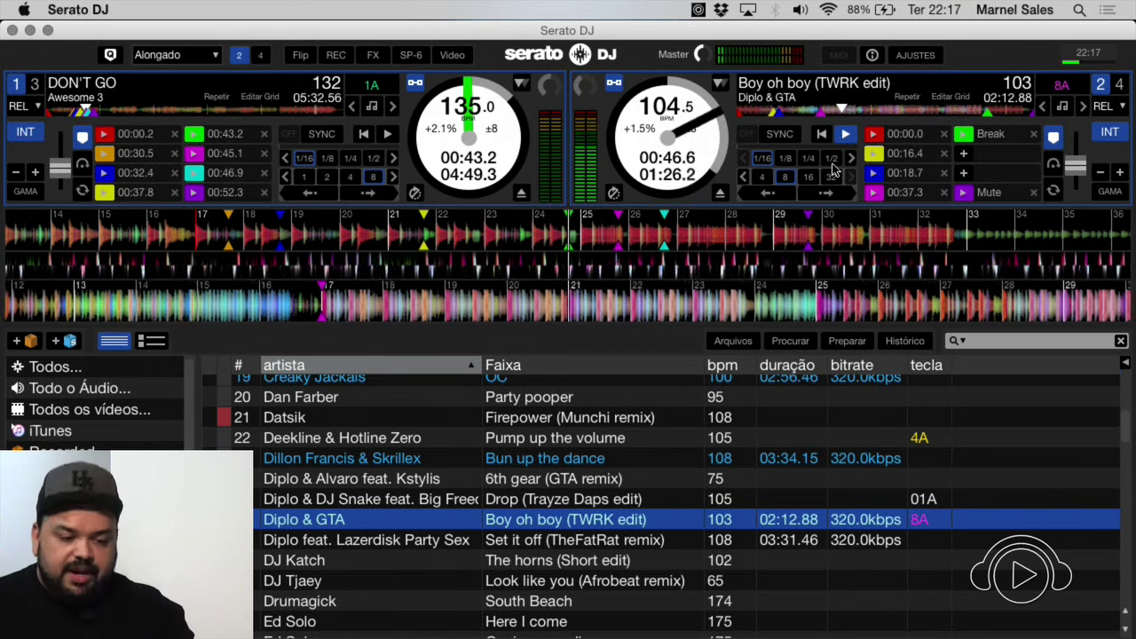
- Activate a 1/2-beat auto loop on deck 2 while Boy oh boy (TWRK edit) plays
left_click(831, 162)
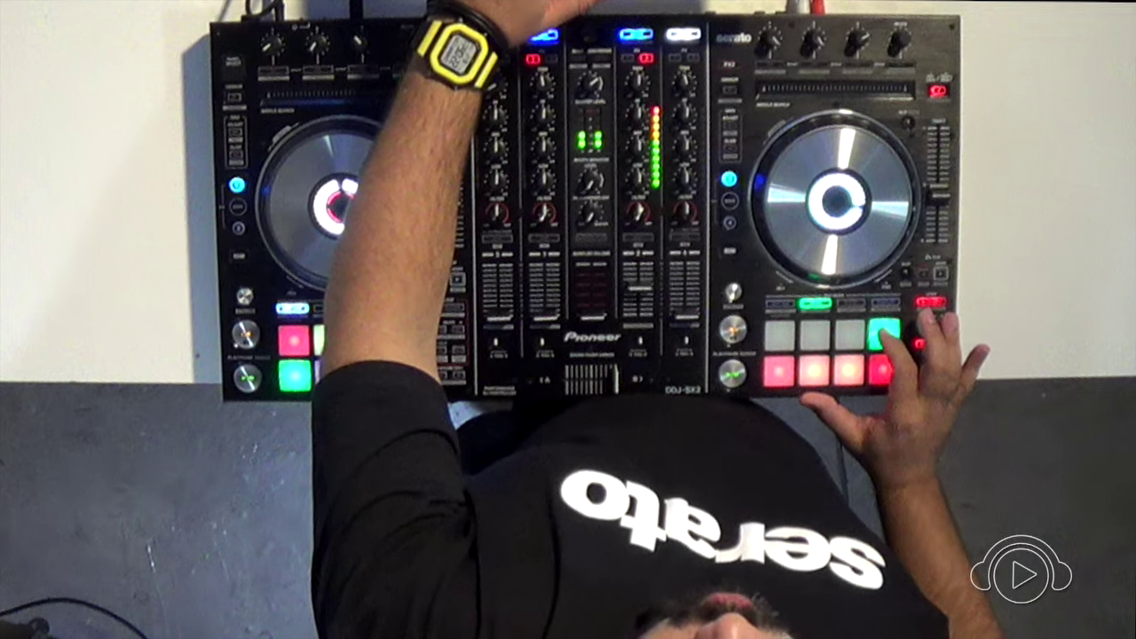
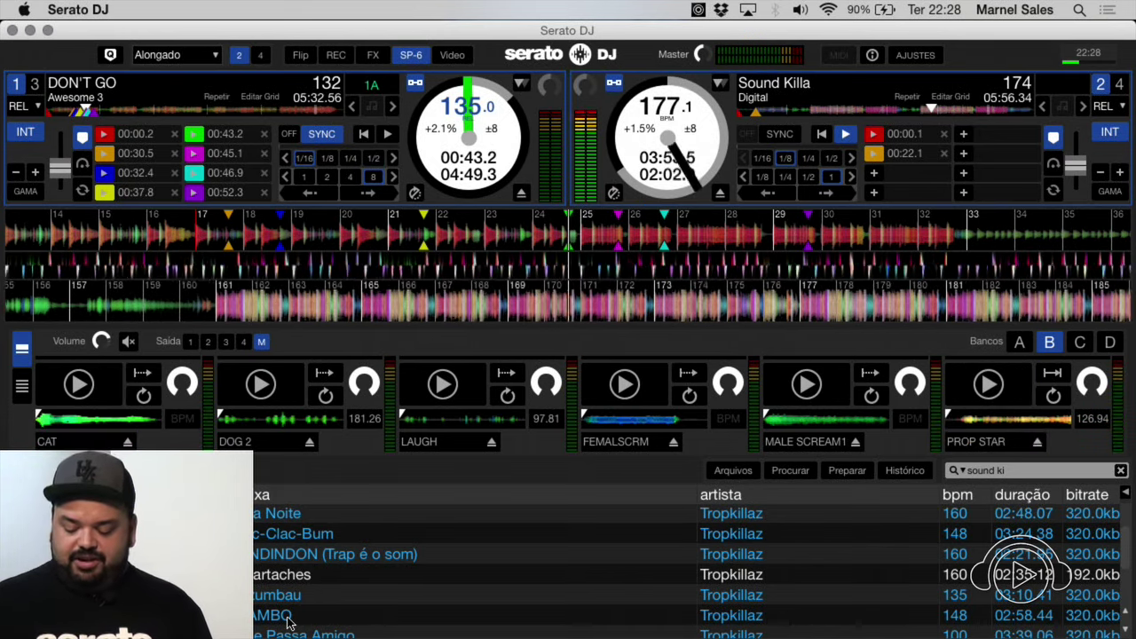
- Play the CAT sample in bank B of the SP-6 sampler, trying its trigger and hold play modes
key("c")
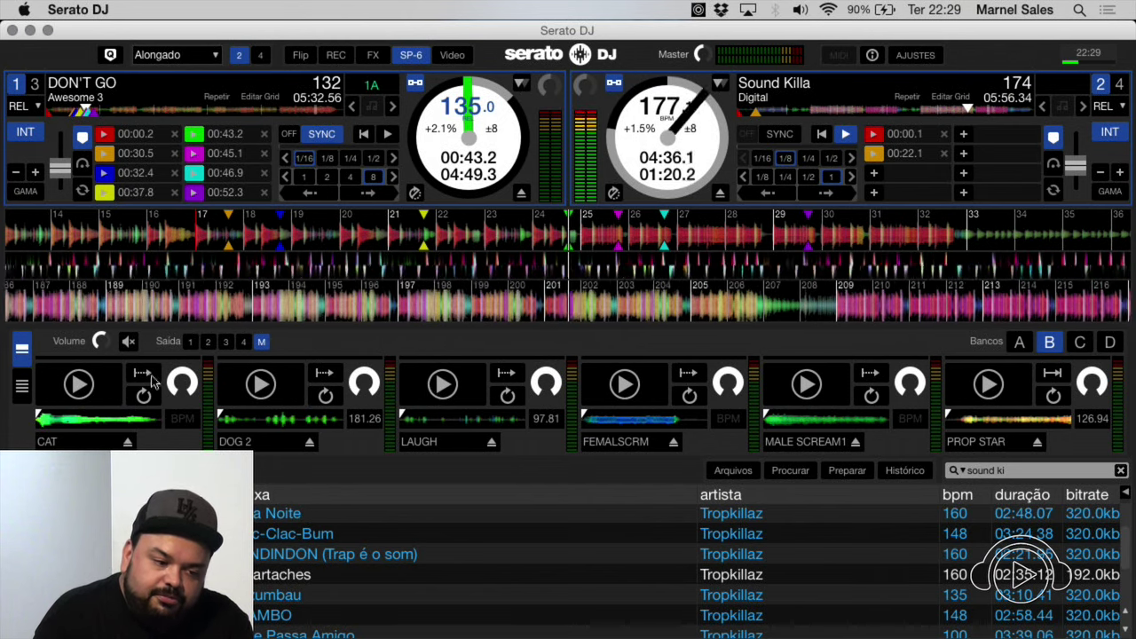
left_click(80, 384)
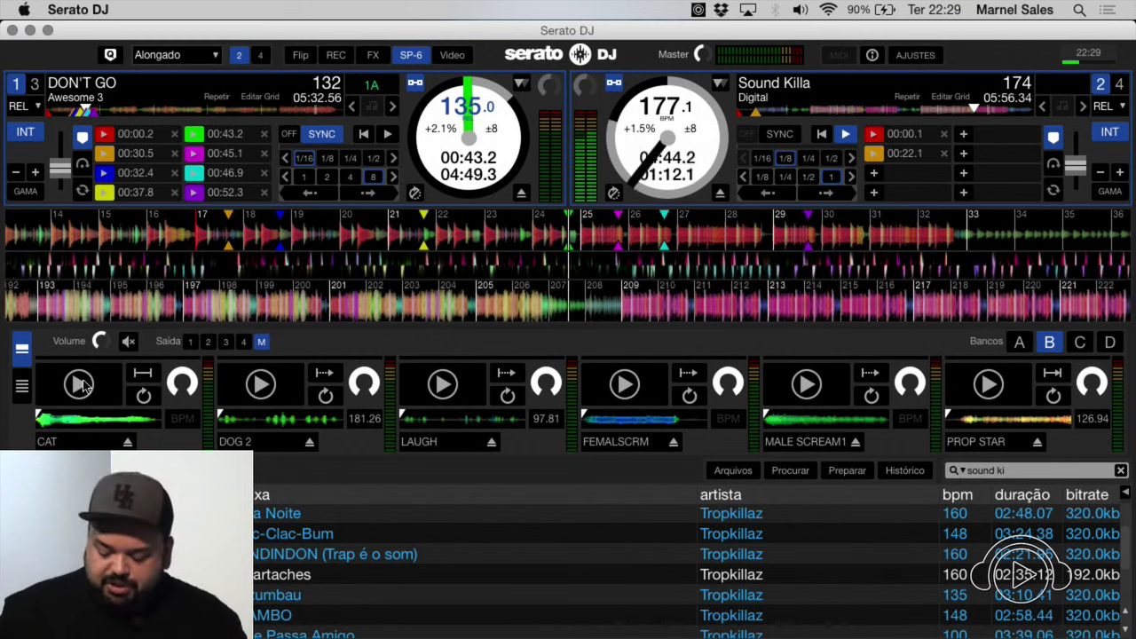
left_click(80, 385)
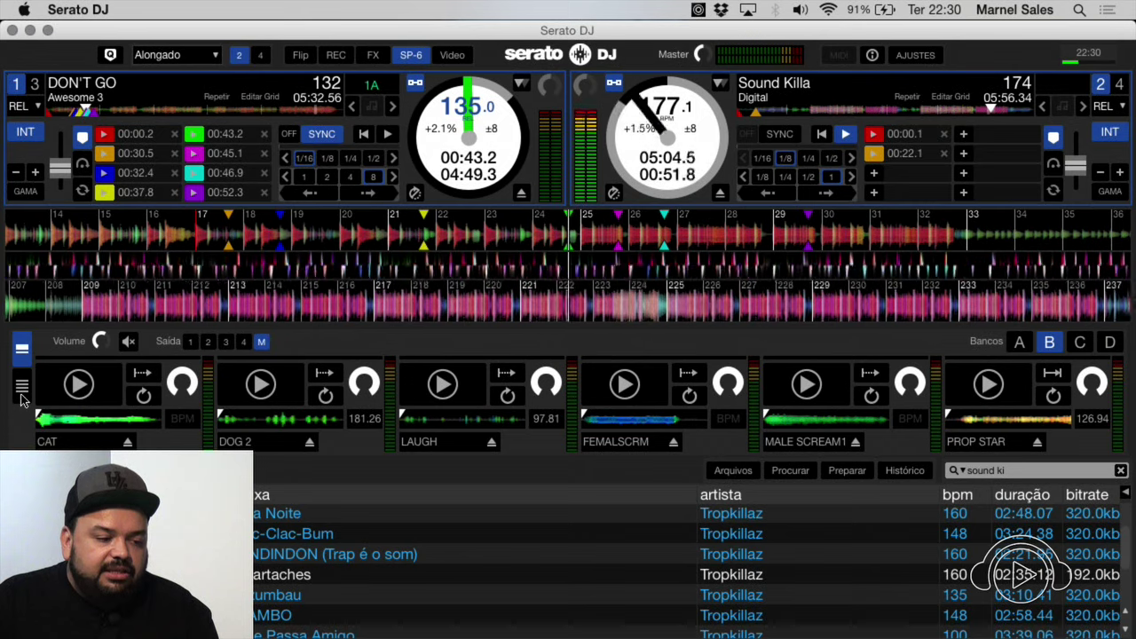
- Show the sampler's detailed slot controls and play DOG 2 while varying its tempo between -8.0% and +8.0%, finishing at +1.5%
left_click(21, 395)
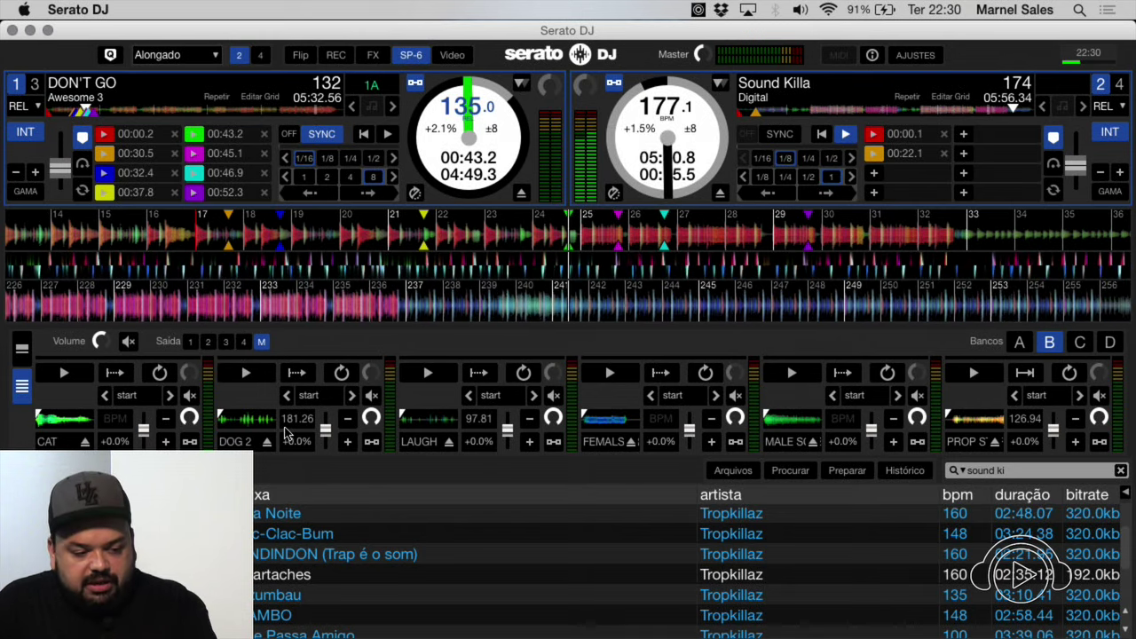
key("2")
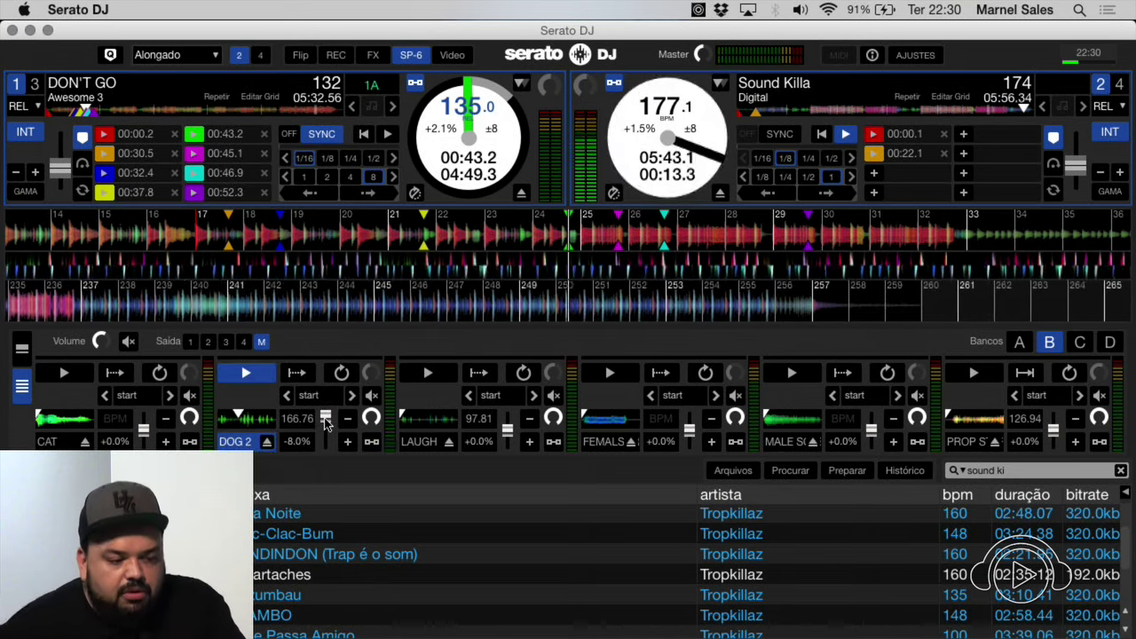
left_click_drag(326, 434, 327, 460)
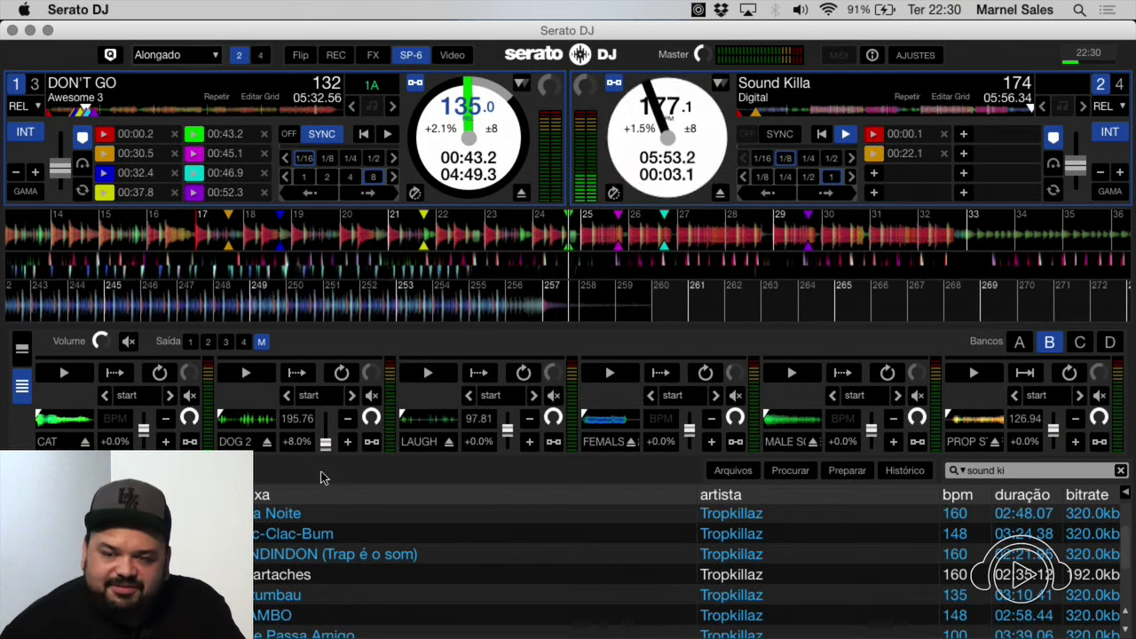
left_click_drag(325, 444, 328, 441)
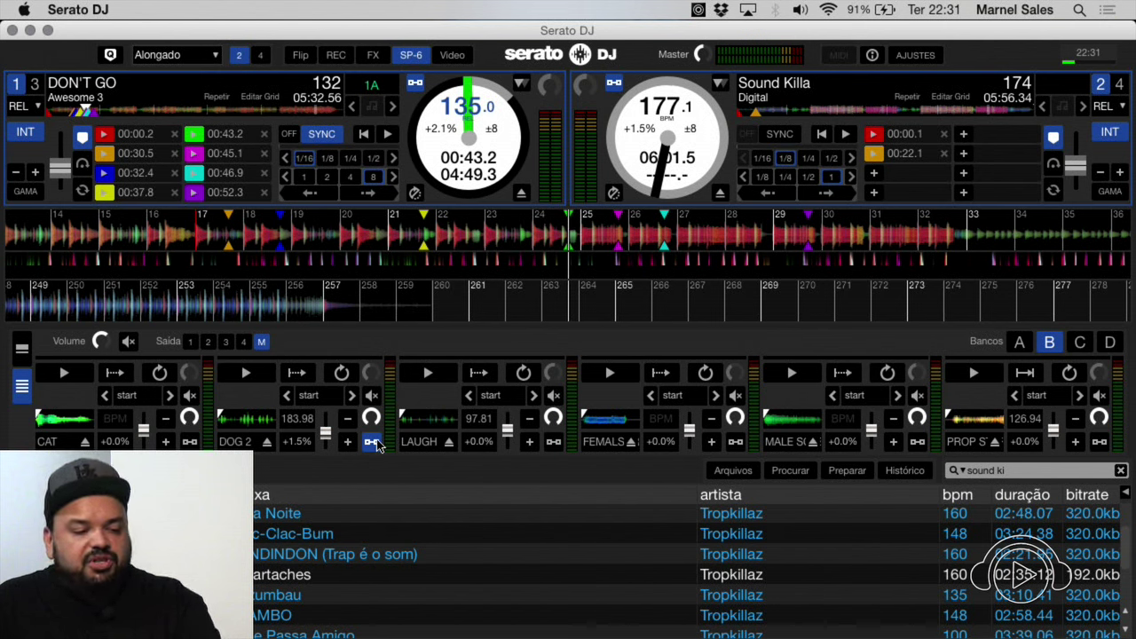
- Return the SP-6 sampler to its simple view with bank A, toggle its display and leave it hidden
left_click(22, 349)
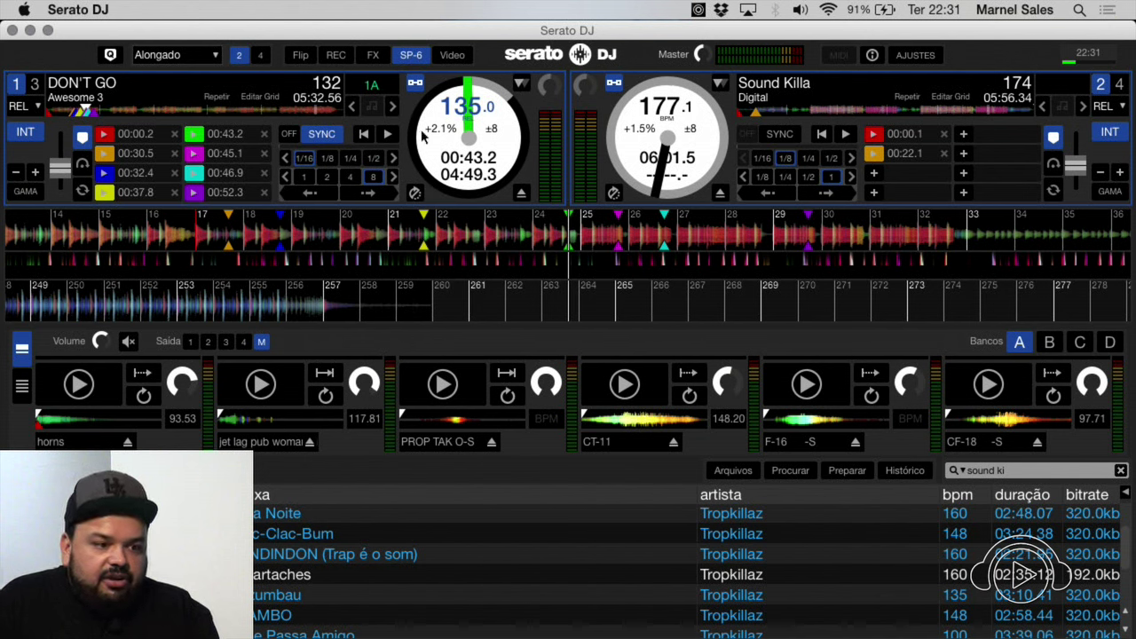
left_click(414, 57)
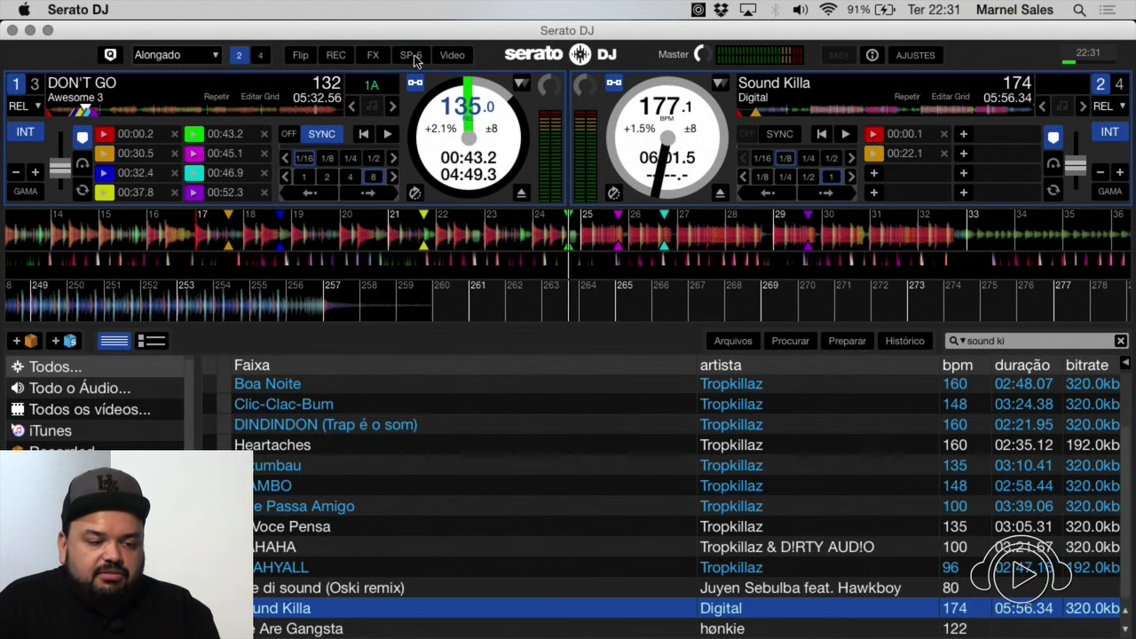
left_click(414, 57)
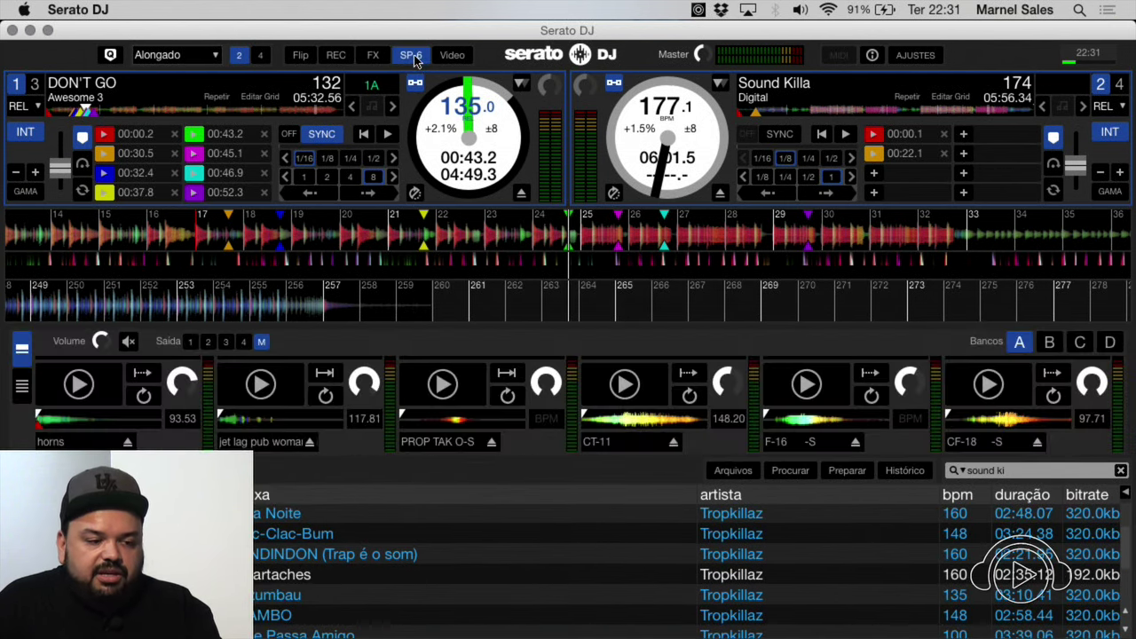
left_click(413, 57)
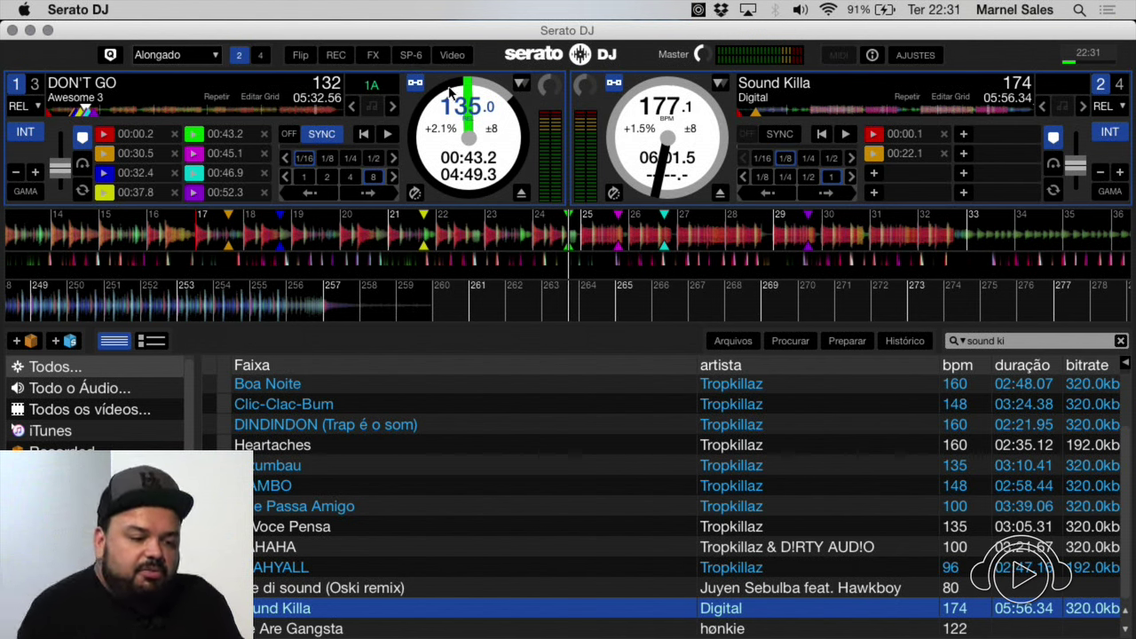
- Clear the track search and load Omi Cheerleader (Felix Jaehn Remix Radio Edit) from the crate's track list into deck 1
key("Escape")
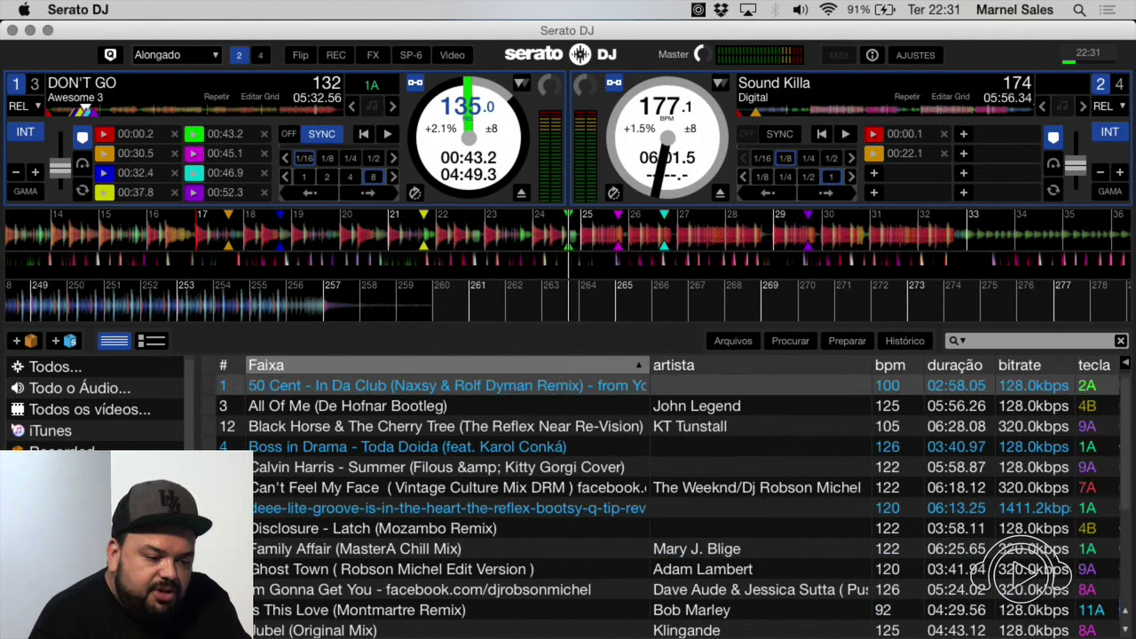
scroll(339, 600, "down", 1)
scroll(340, 599, "down", 10)
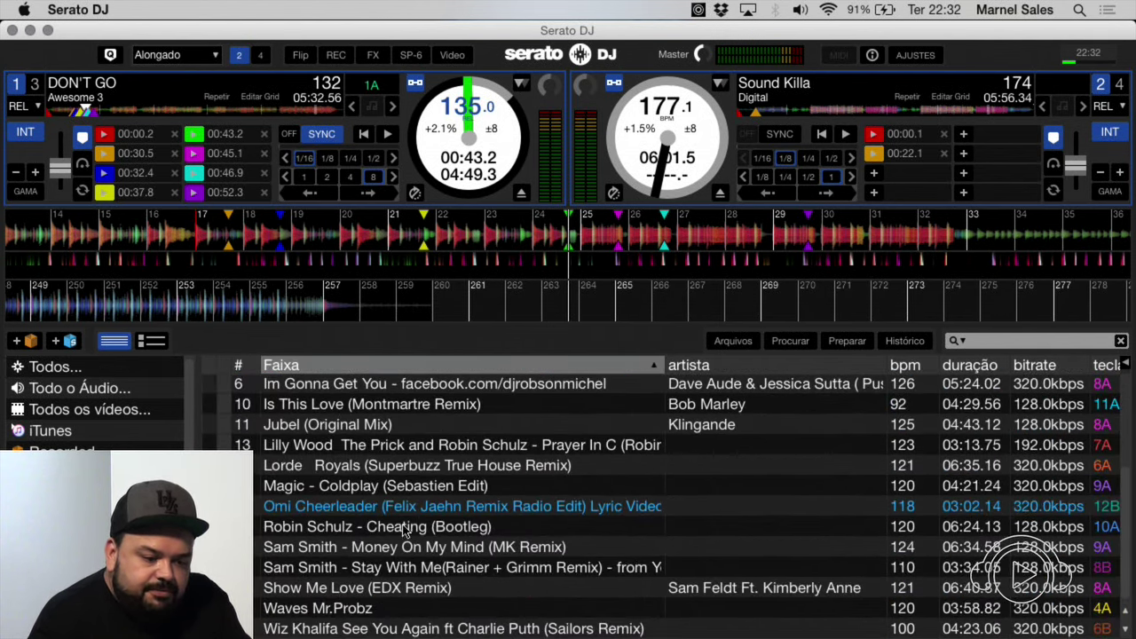
left_click(436, 515)
key("shift+Left")
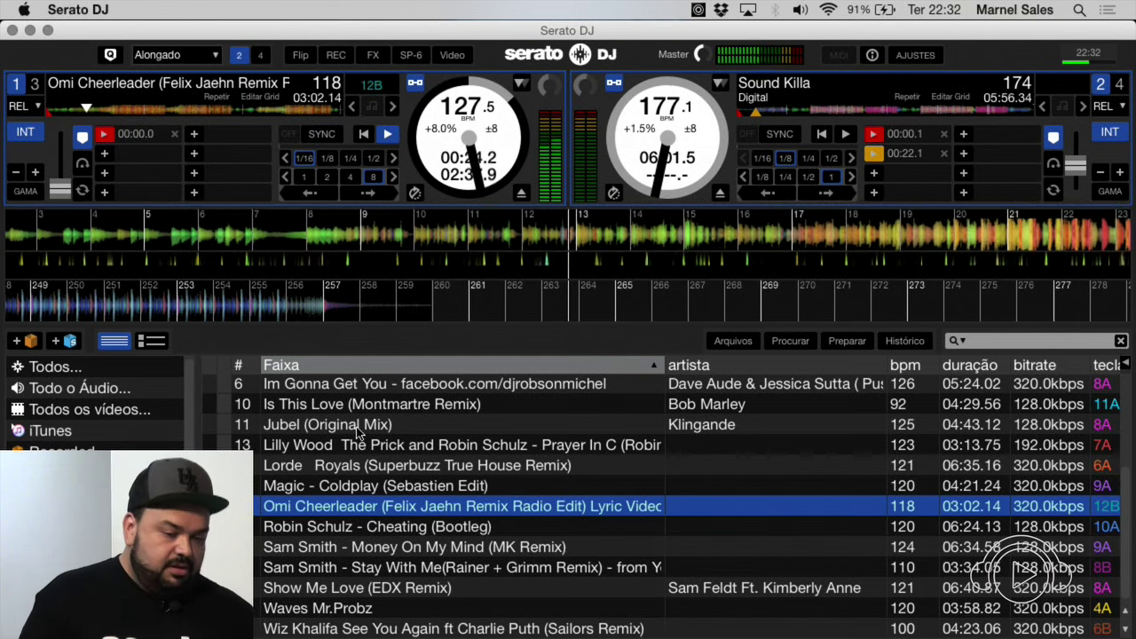
- Restart deck 1's track from its 00:00.0 cue point and toggle the deck's key lock off and on repeatedly, leaving it on
key("shift+Left")
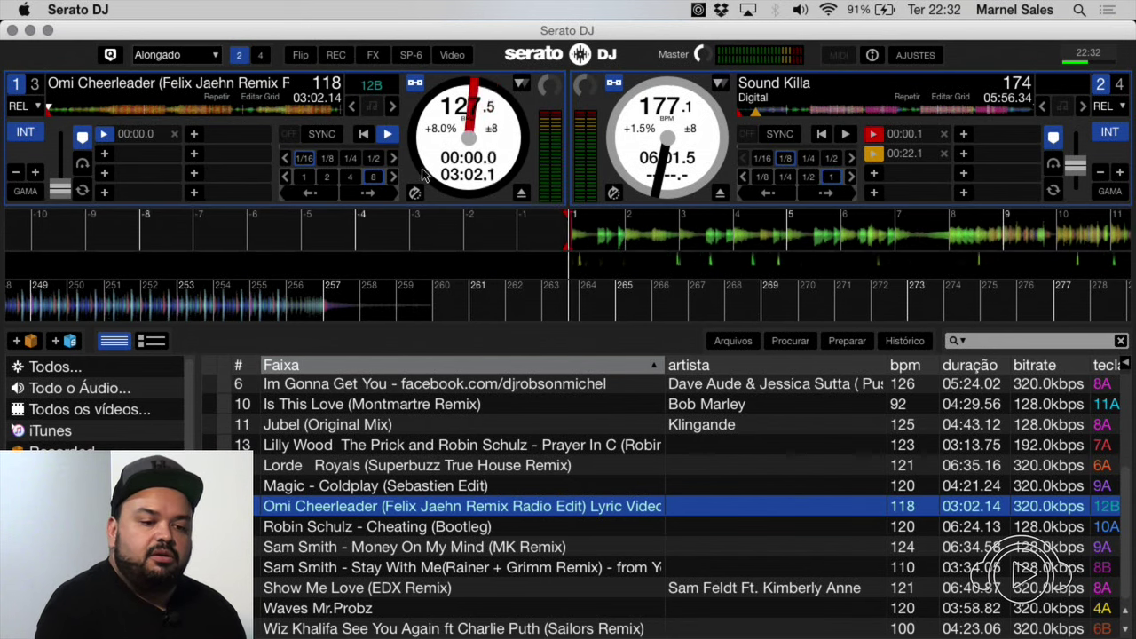
left_click(416, 84)
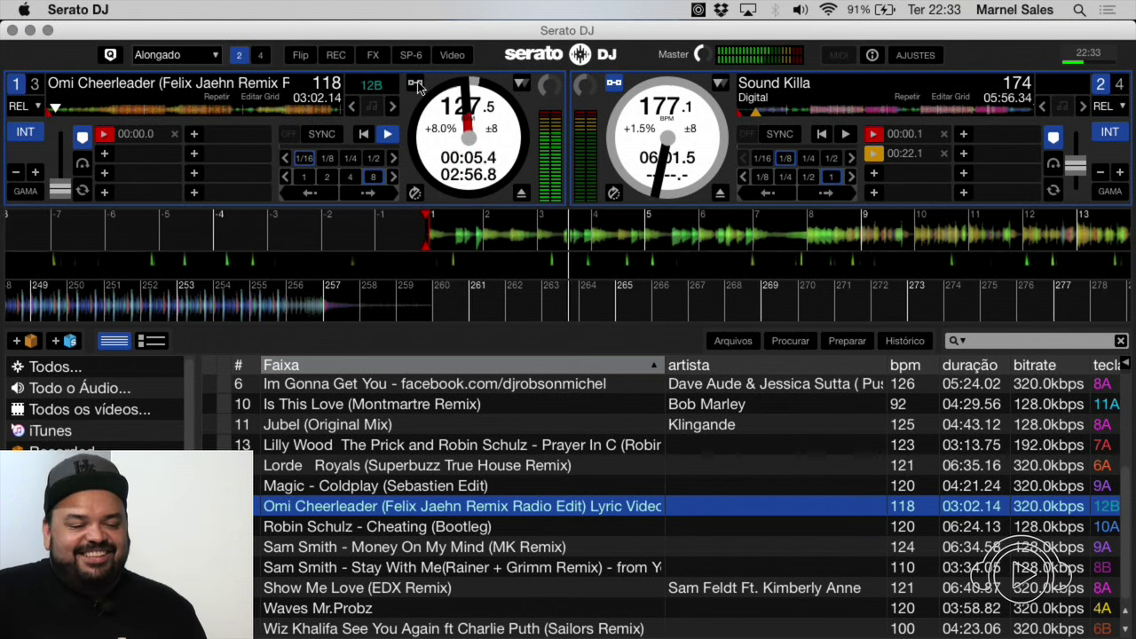
left_click(415, 83)
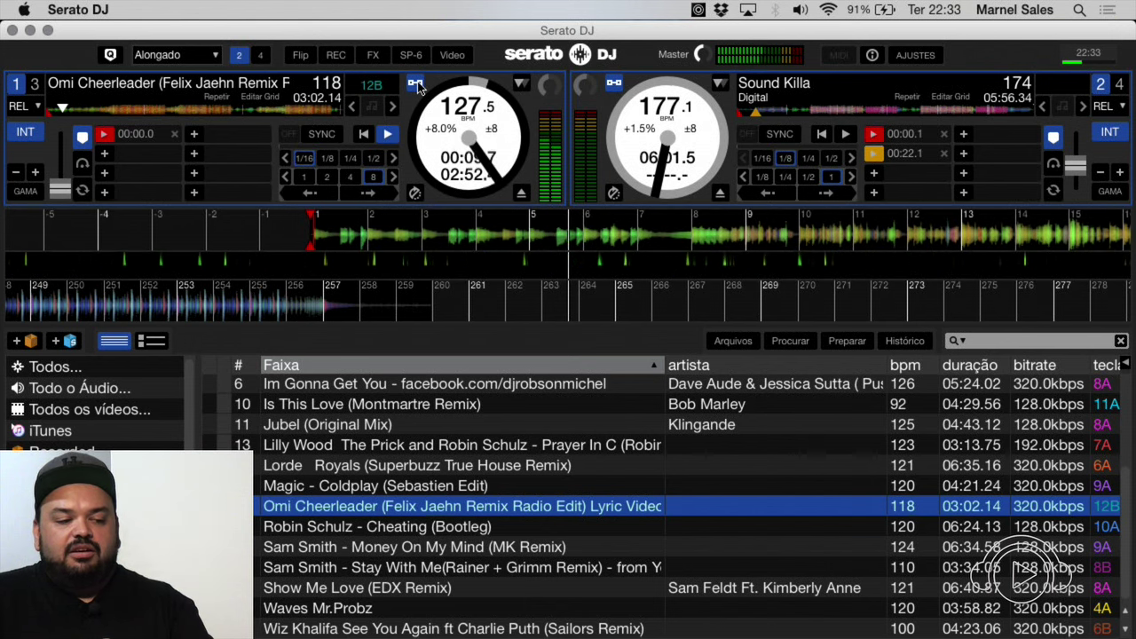
left_click(416, 85)
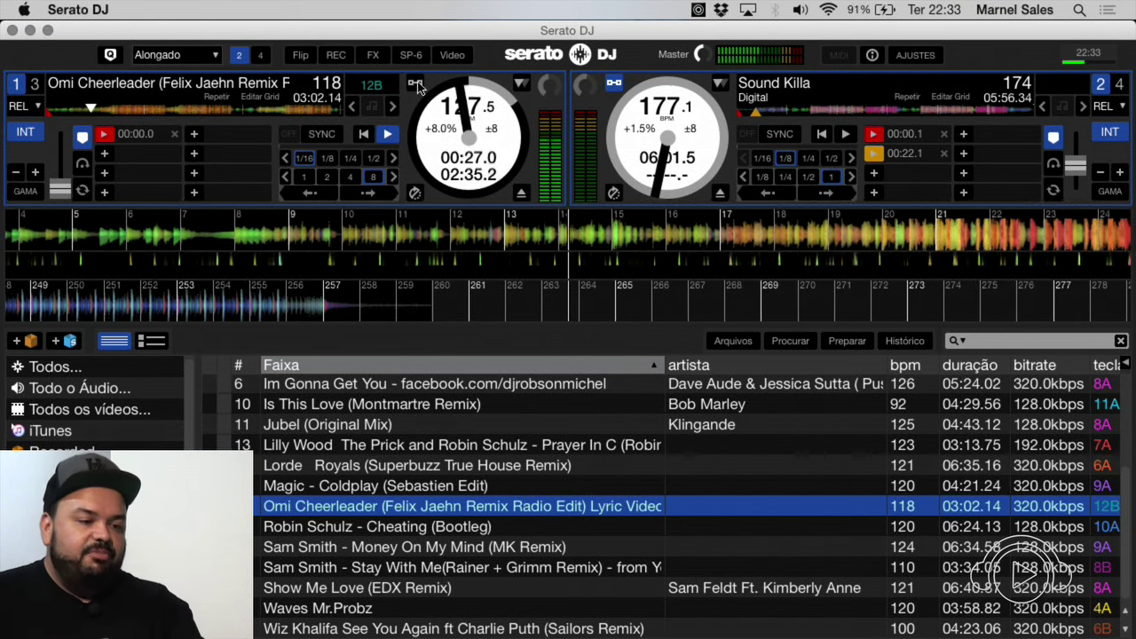
left_click(417, 85)
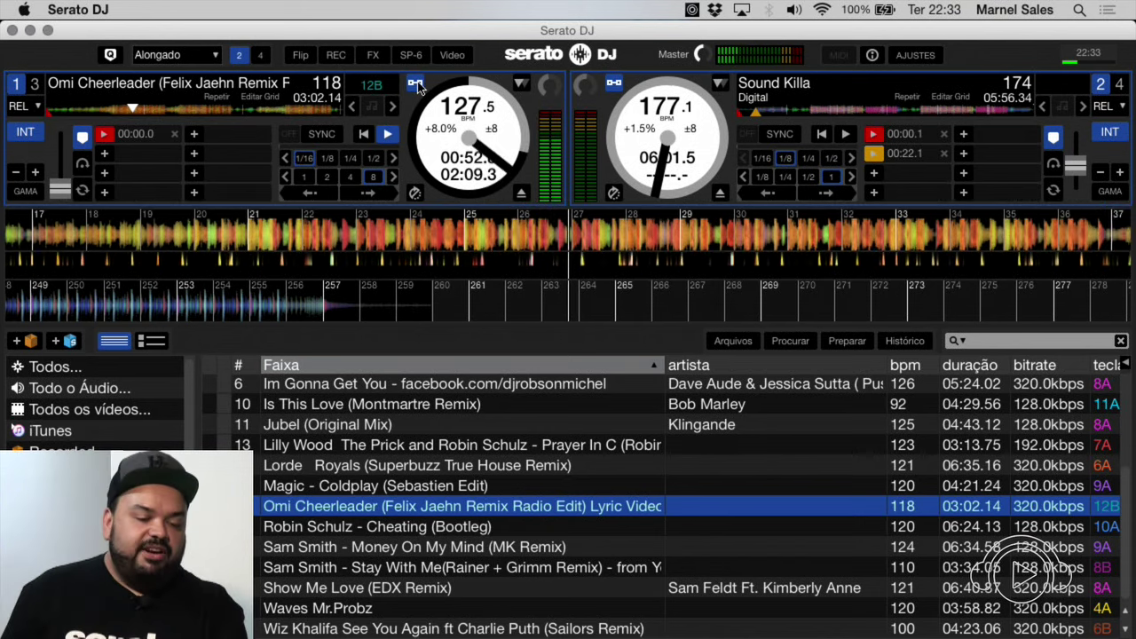
left_click(415, 83)
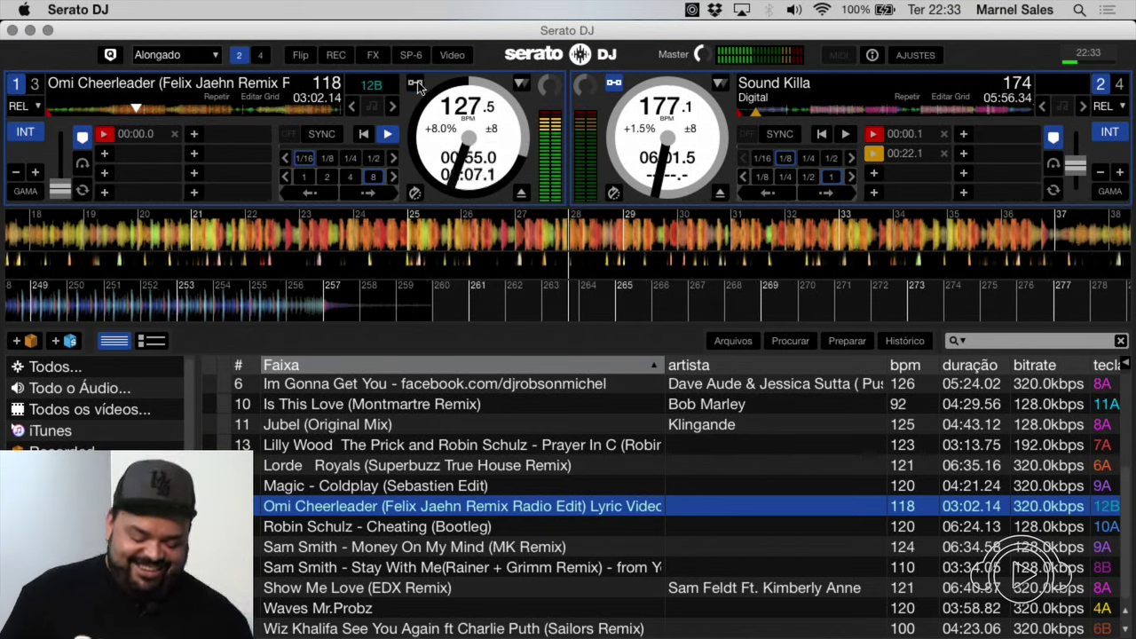
left_click(415, 84)
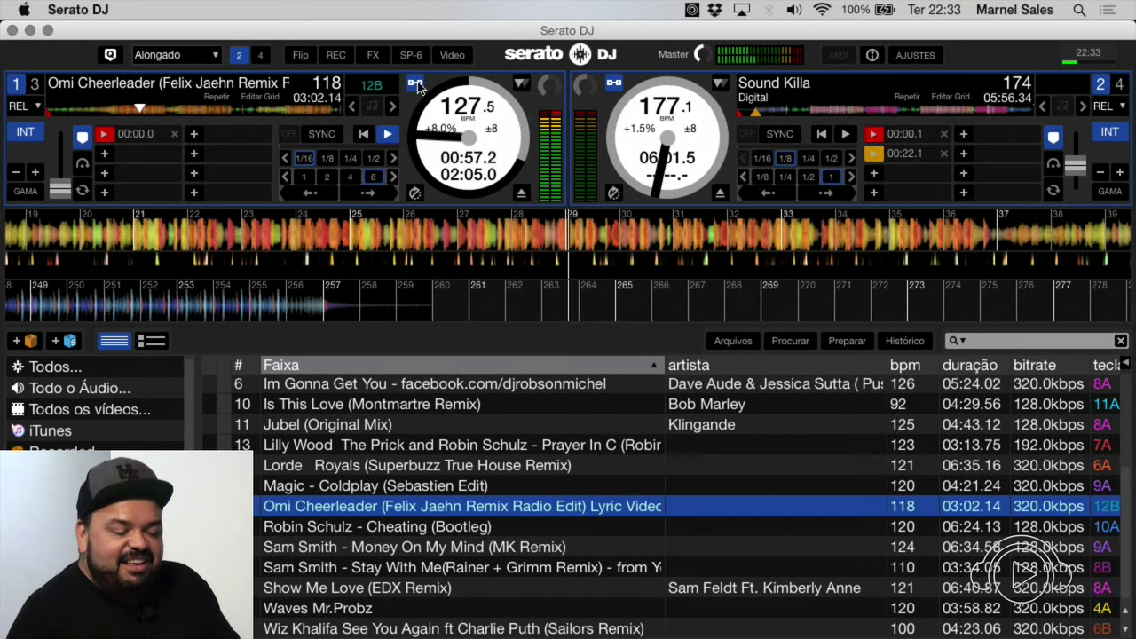